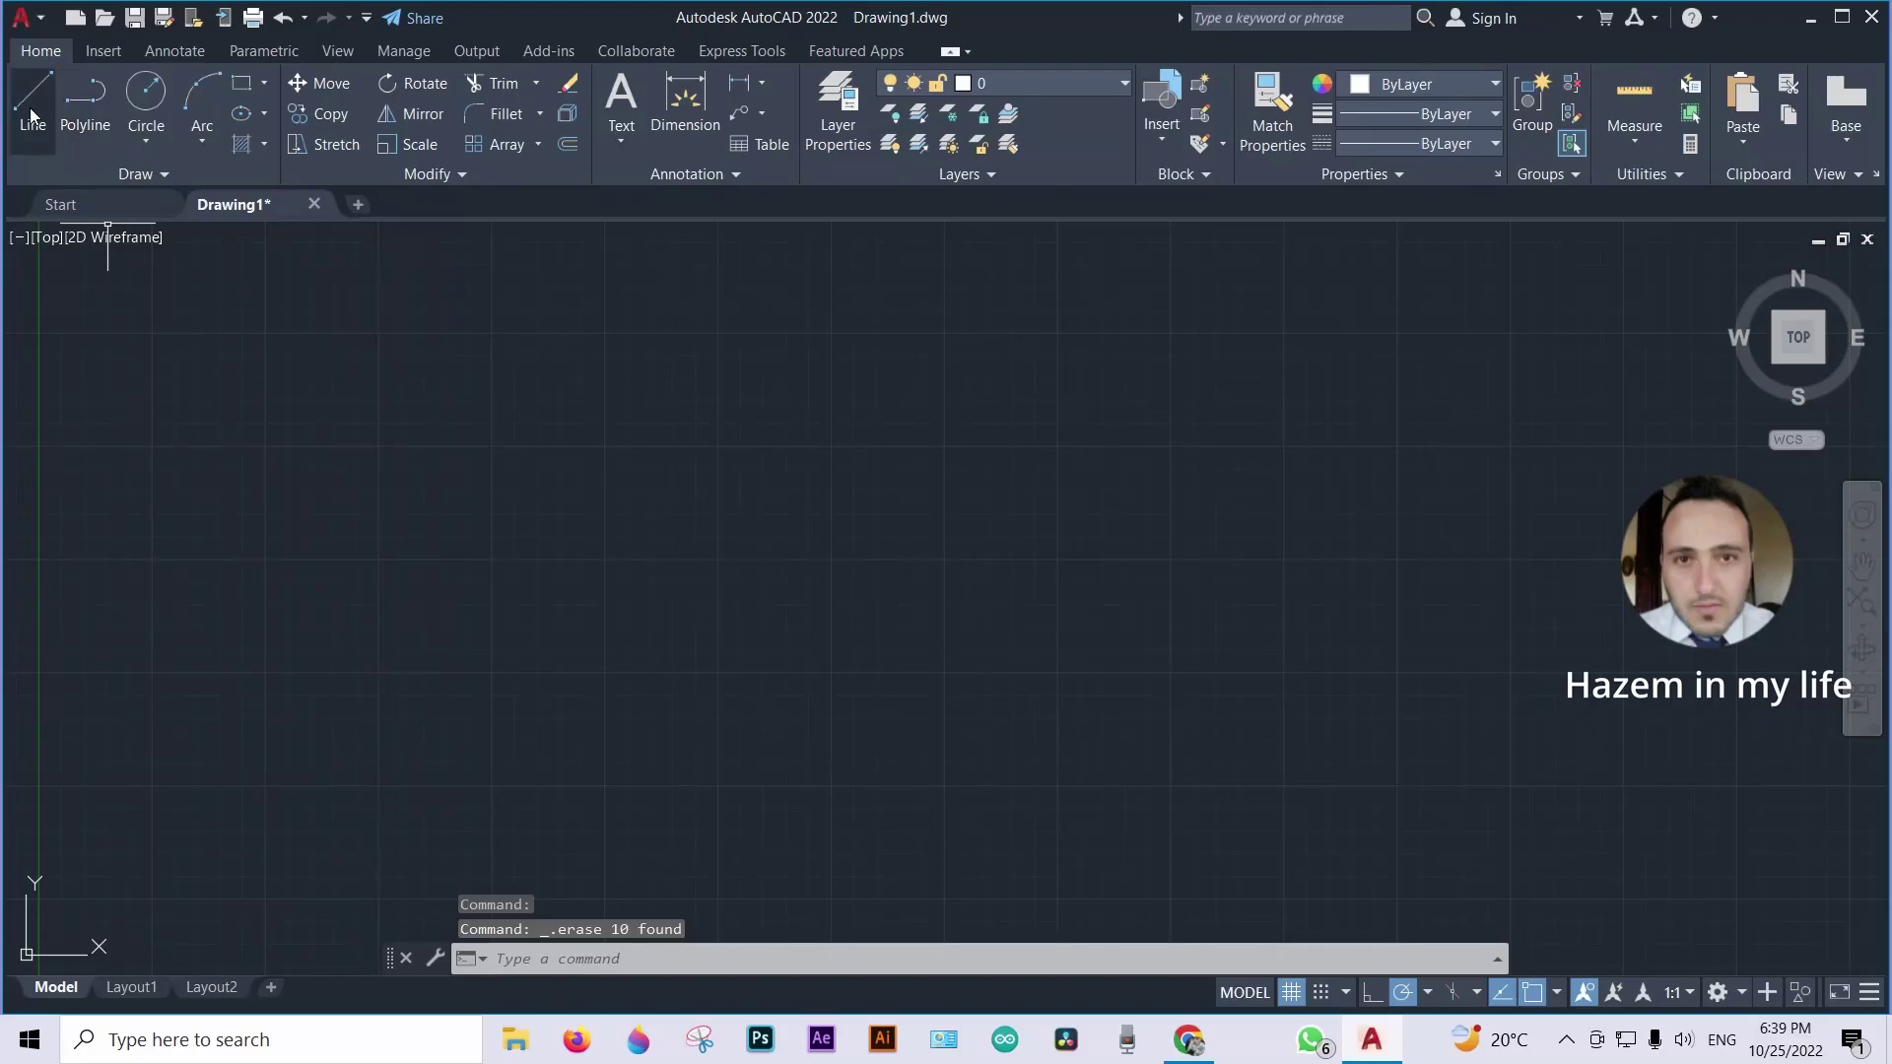
Draw a long horizontal line and a vertical line crossing it near the canvas centre
{"action": "left_click", "coordinate": [32, 99]}
{"action": "left_click", "coordinate": [571, 660]}
{"action": "left_click", "coordinate": [1309, 660]}
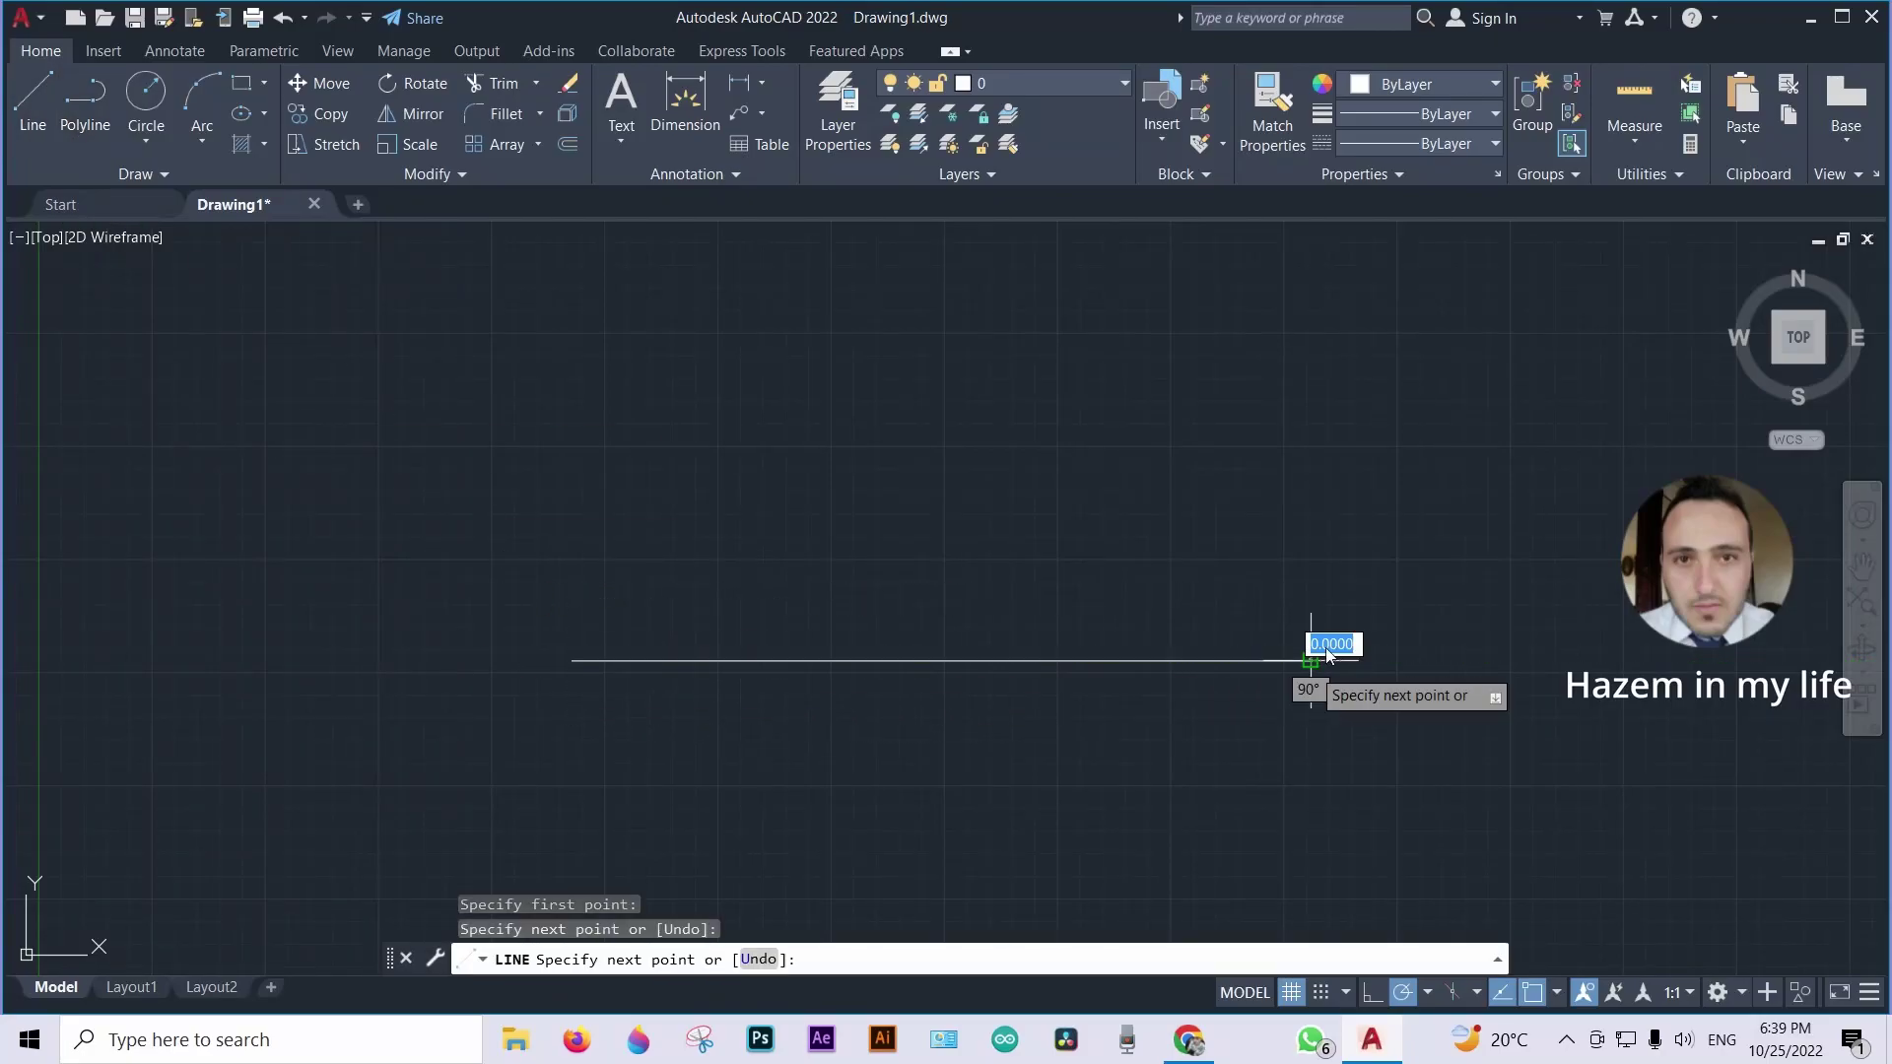
{"action": "key", "text": "Return"}
{"action": "key", "text": "Return"}
{"action": "left_click", "coordinate": [898, 394]}
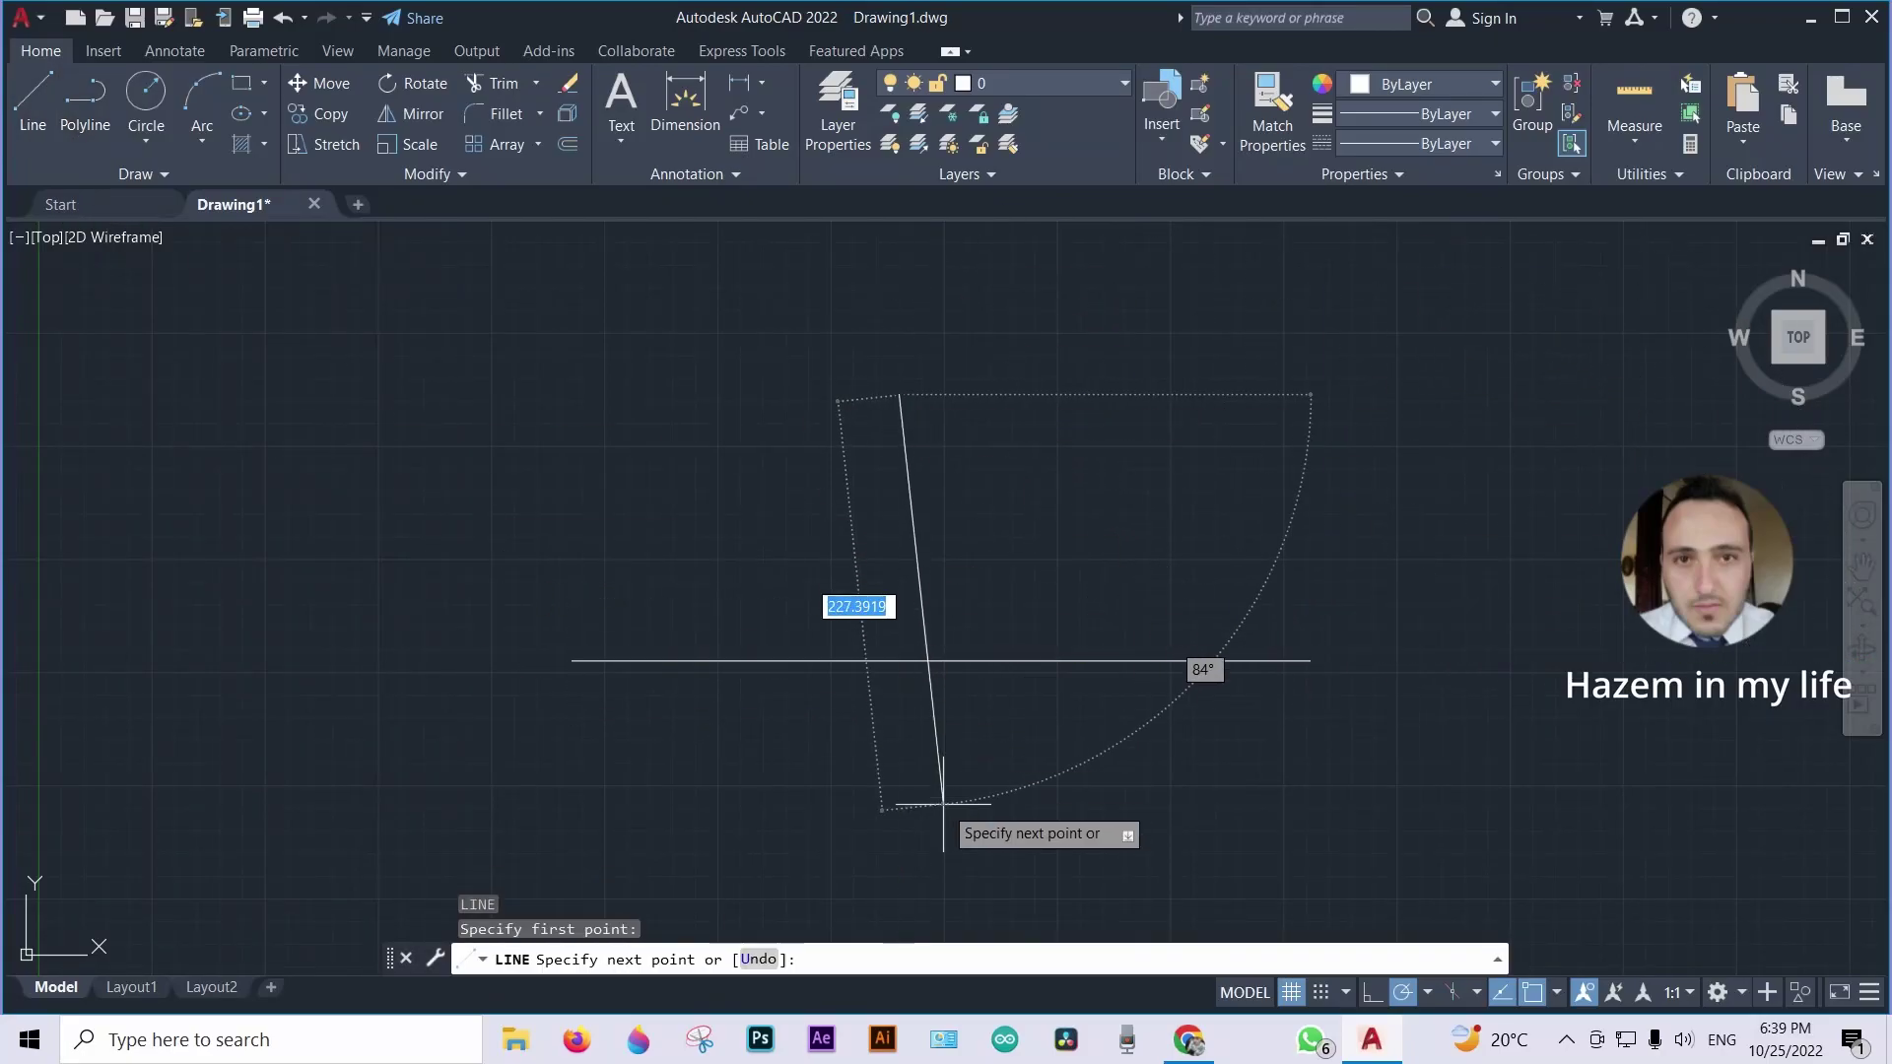
{"action": "left_click", "coordinate": [897, 884]}
{"action": "key", "text": "Return"}
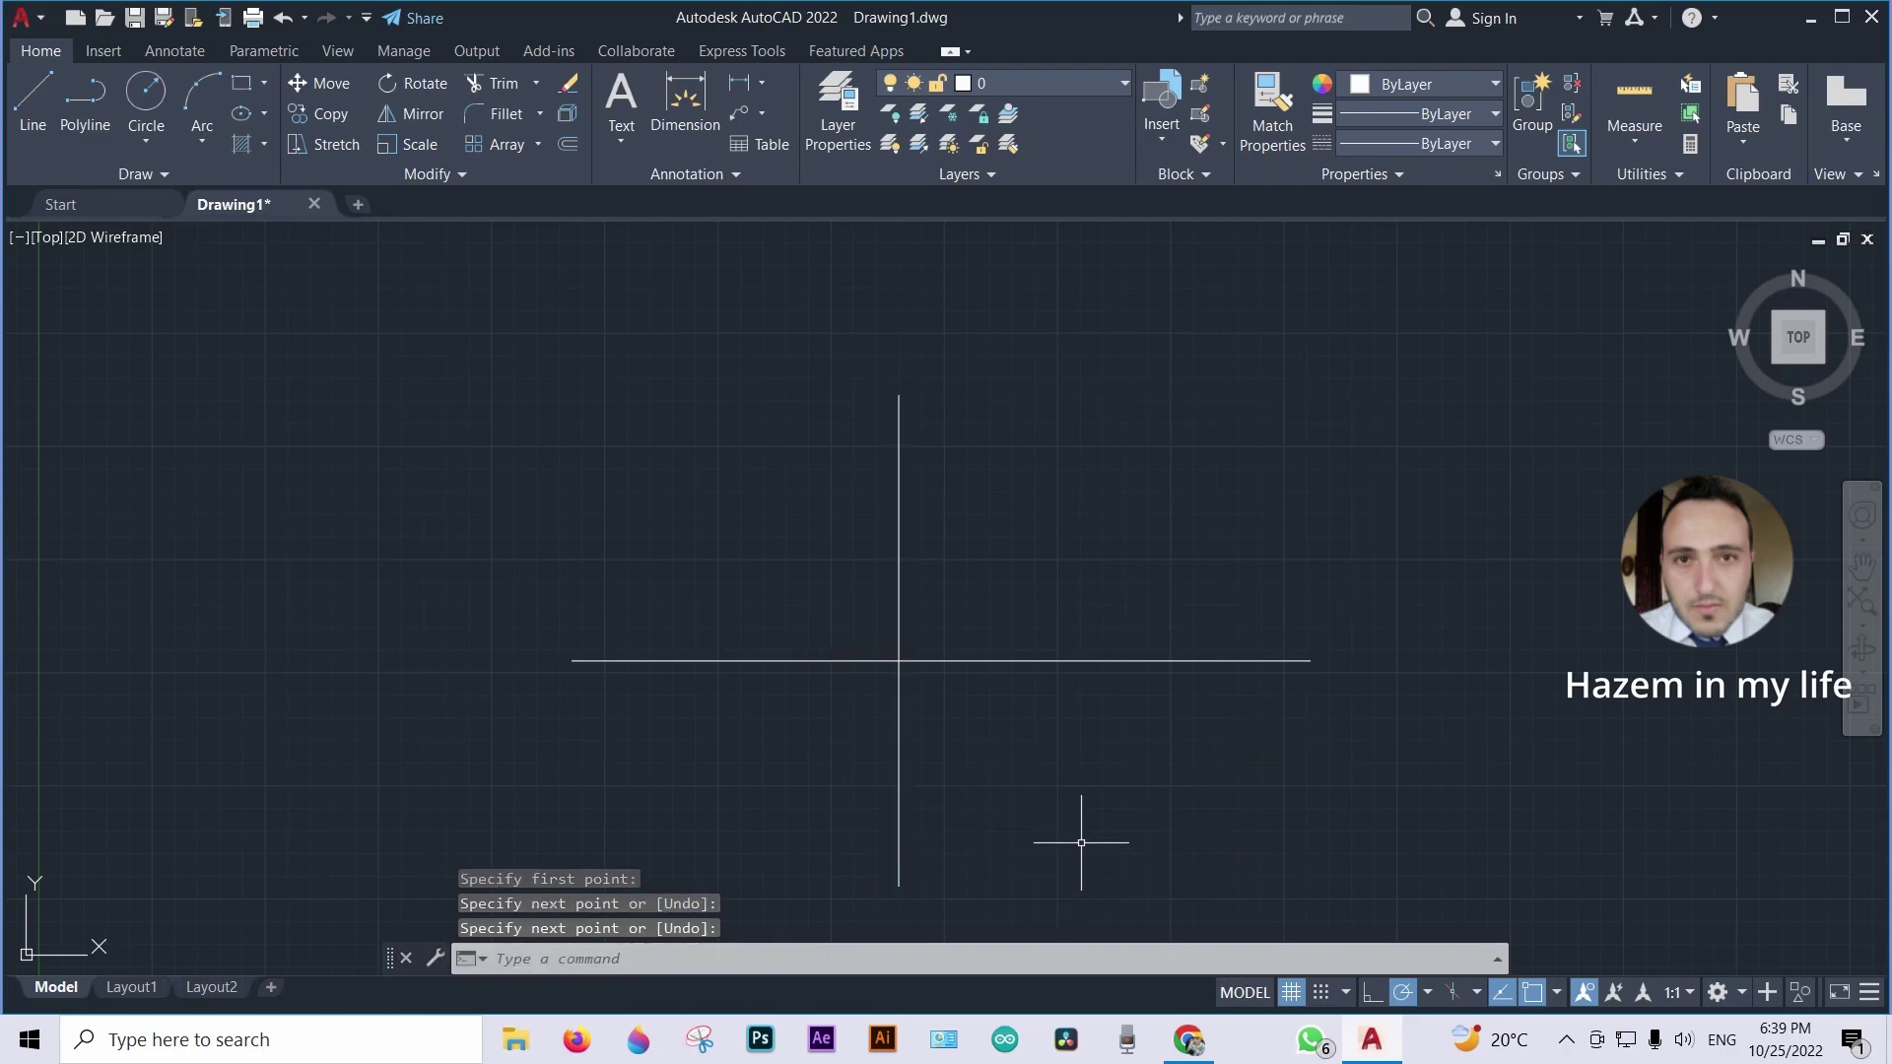
{"action": "middle_click_drag", "start_coordinate": [1084, 844], "coordinate": [1039, 765]}
{"action": "scroll", "coordinate": [958, 663], "scroll_direction": "up", "scroll_amount": 2}
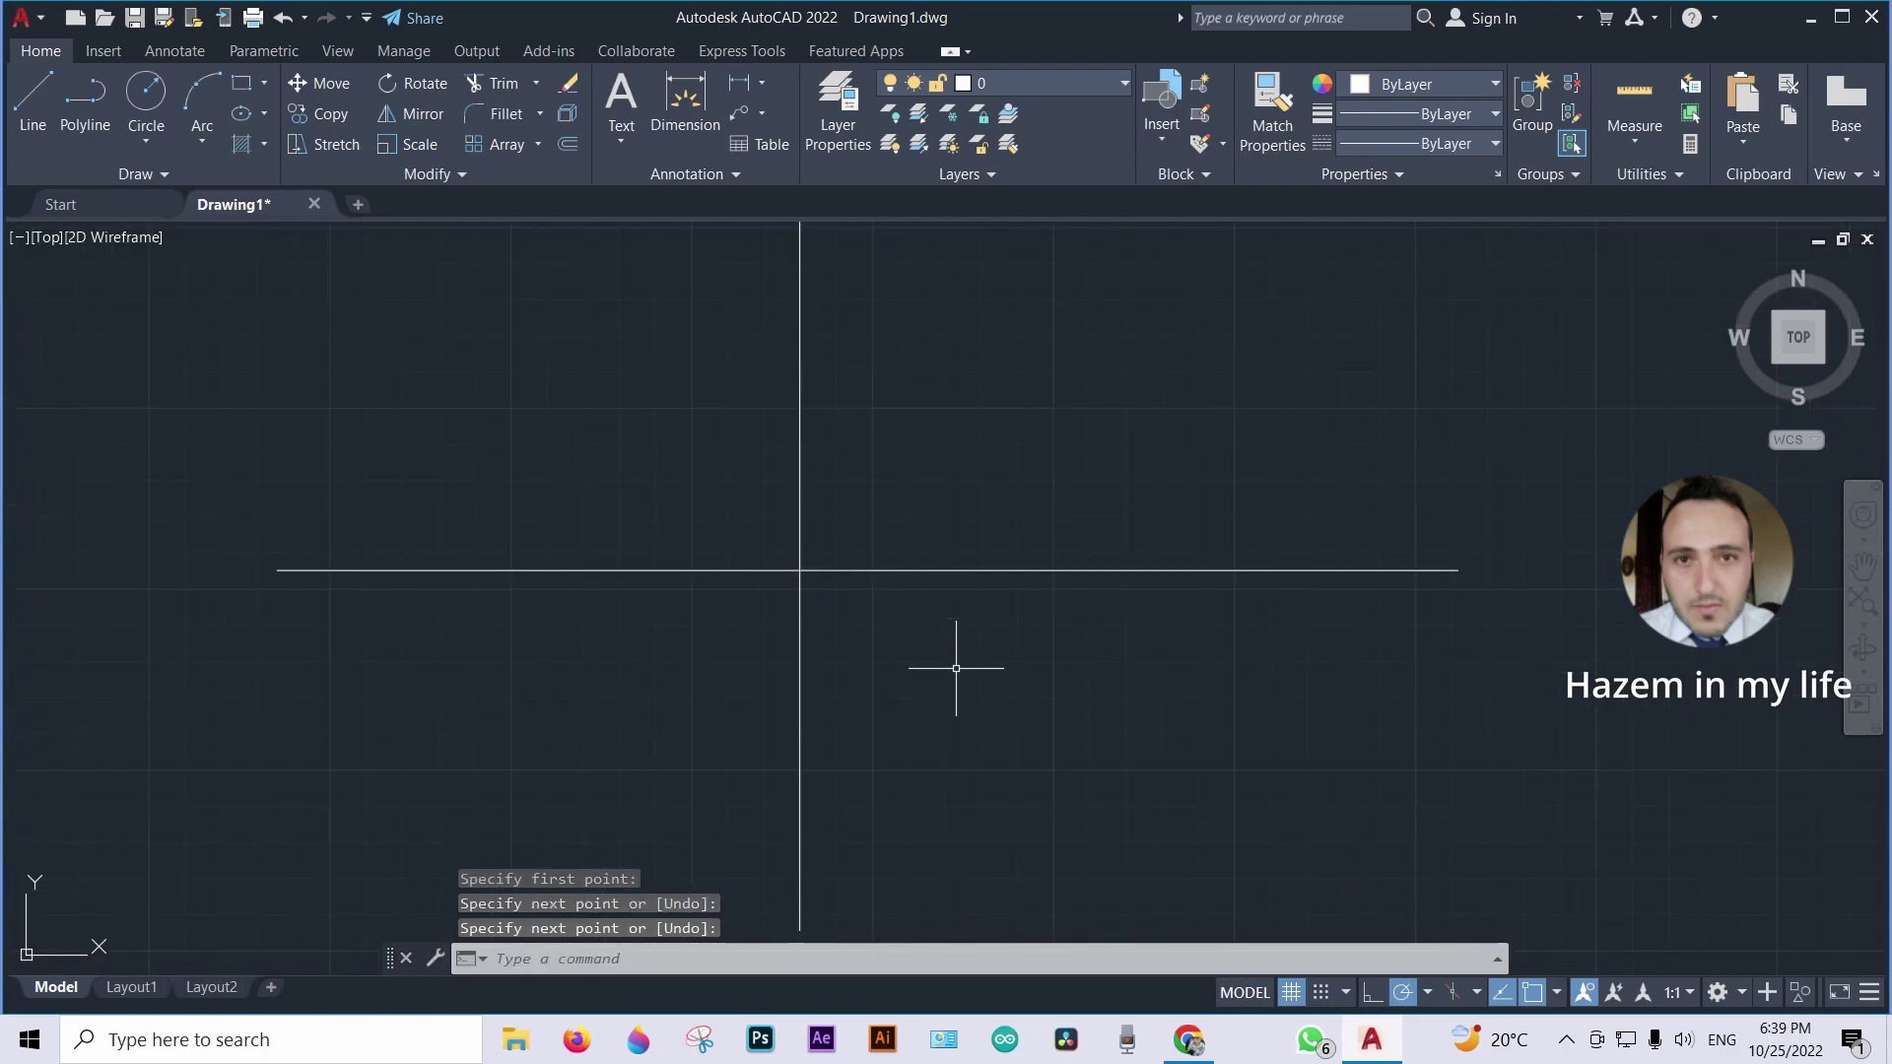
{"action": "scroll", "coordinate": [960, 668], "scroll_direction": "down", "scroll_amount": 2}
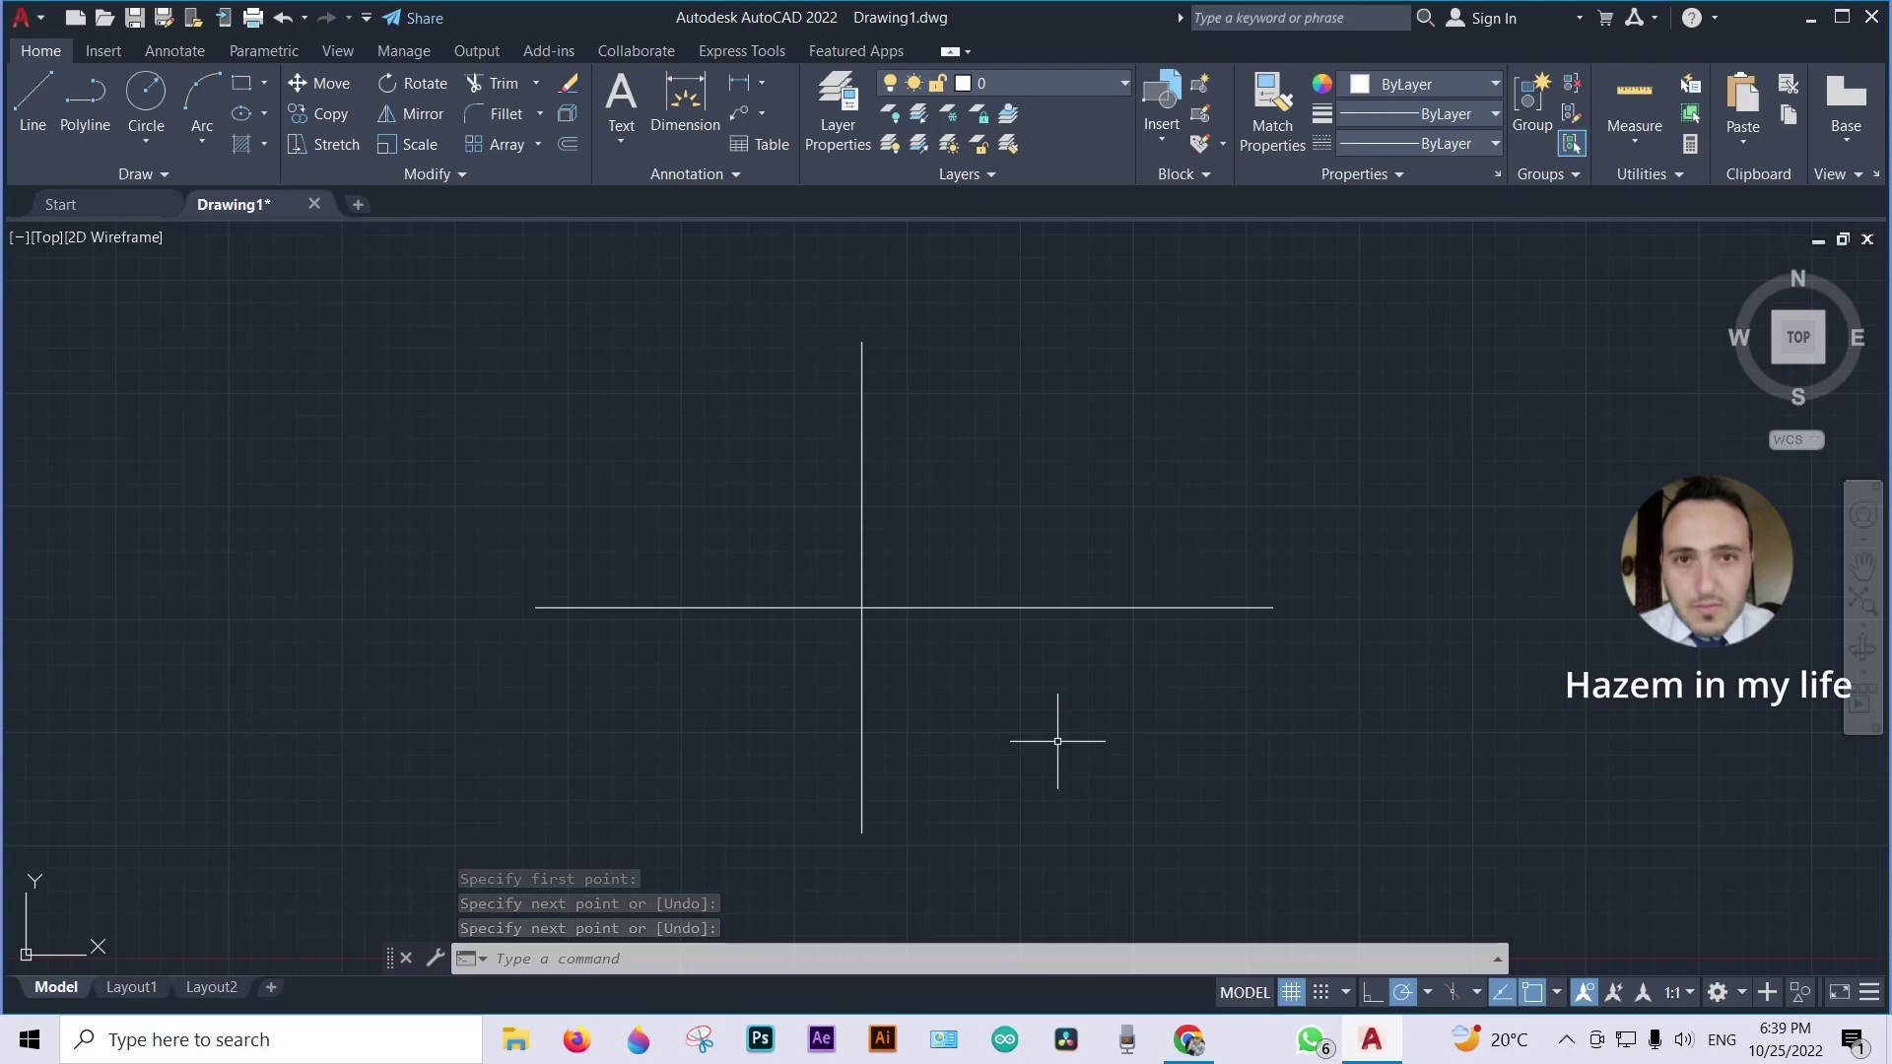
Draw a circle of diameter 50 centred on the centre-line intersection
{"action": "left_click", "coordinate": [150, 144]}
{"action": "left_click", "coordinate": [204, 232]}
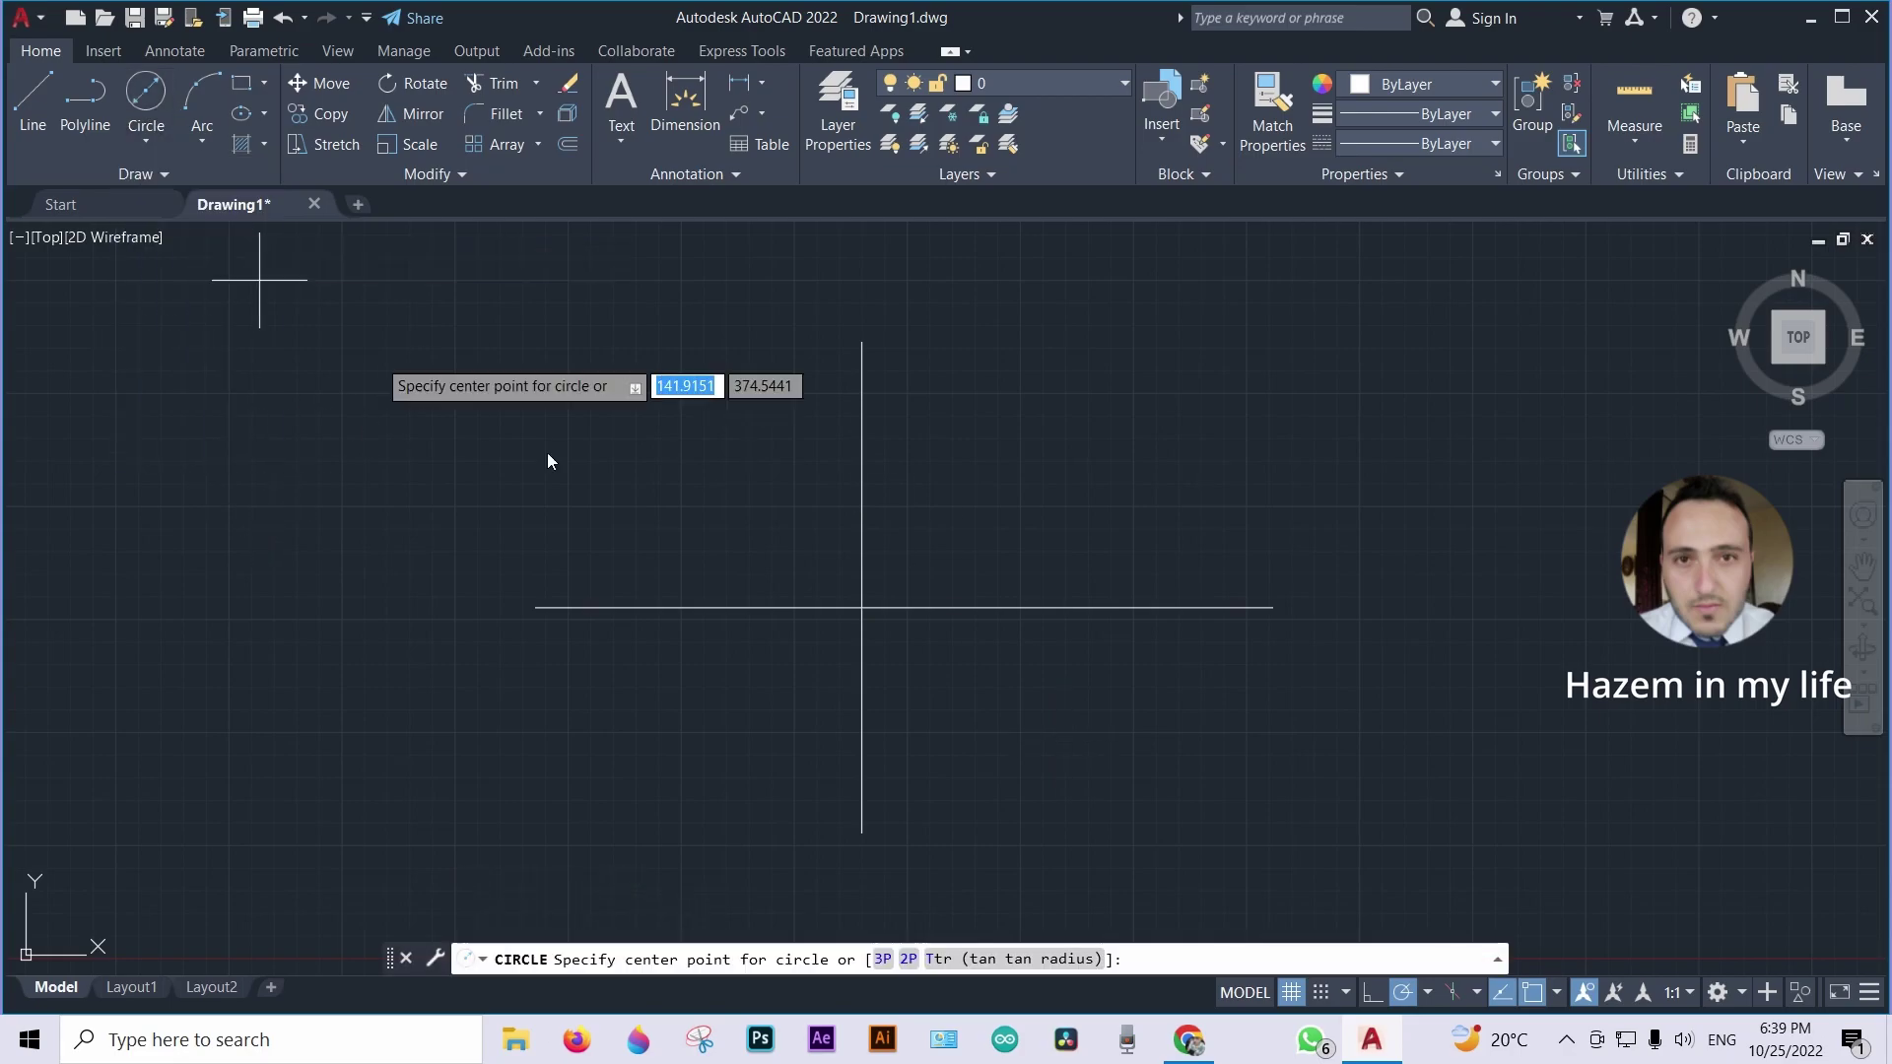
{"action": "left_click", "coordinate": [862, 607]}
{"action": "type", "text": "50"}
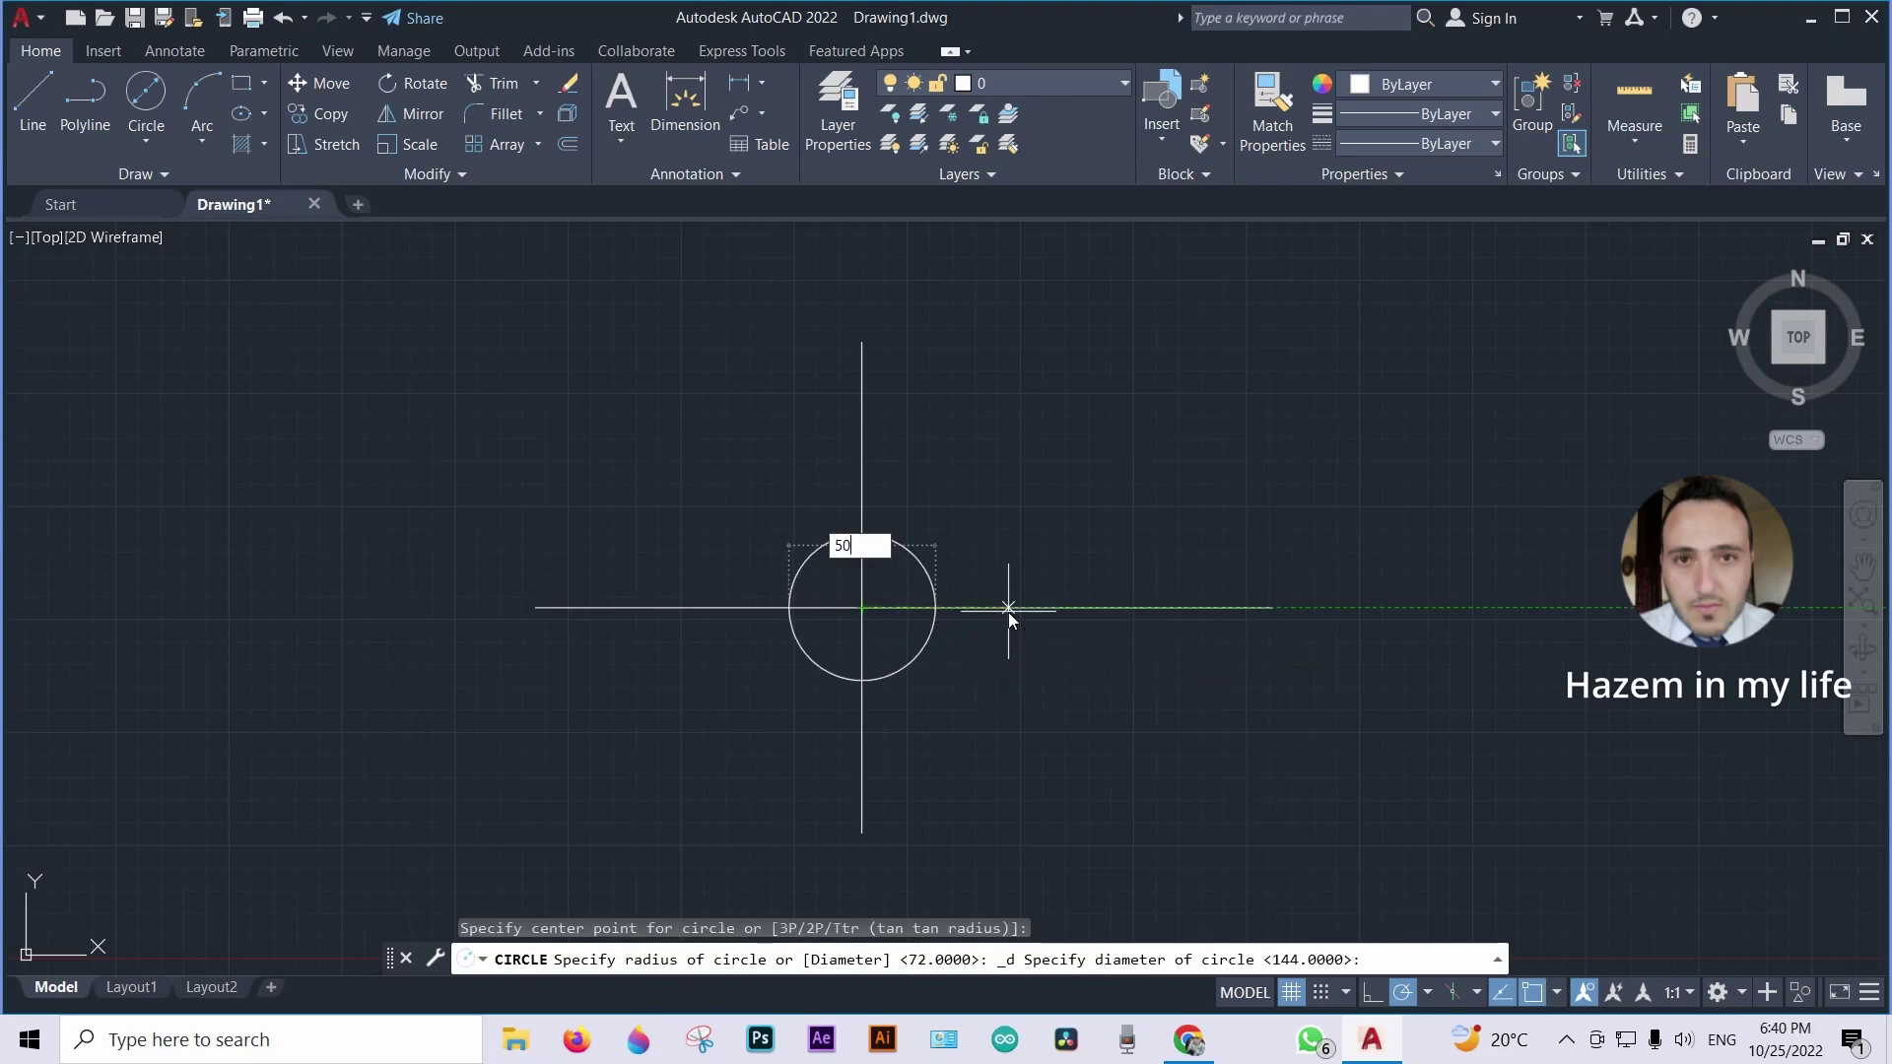
{"action": "key", "text": "Return"}
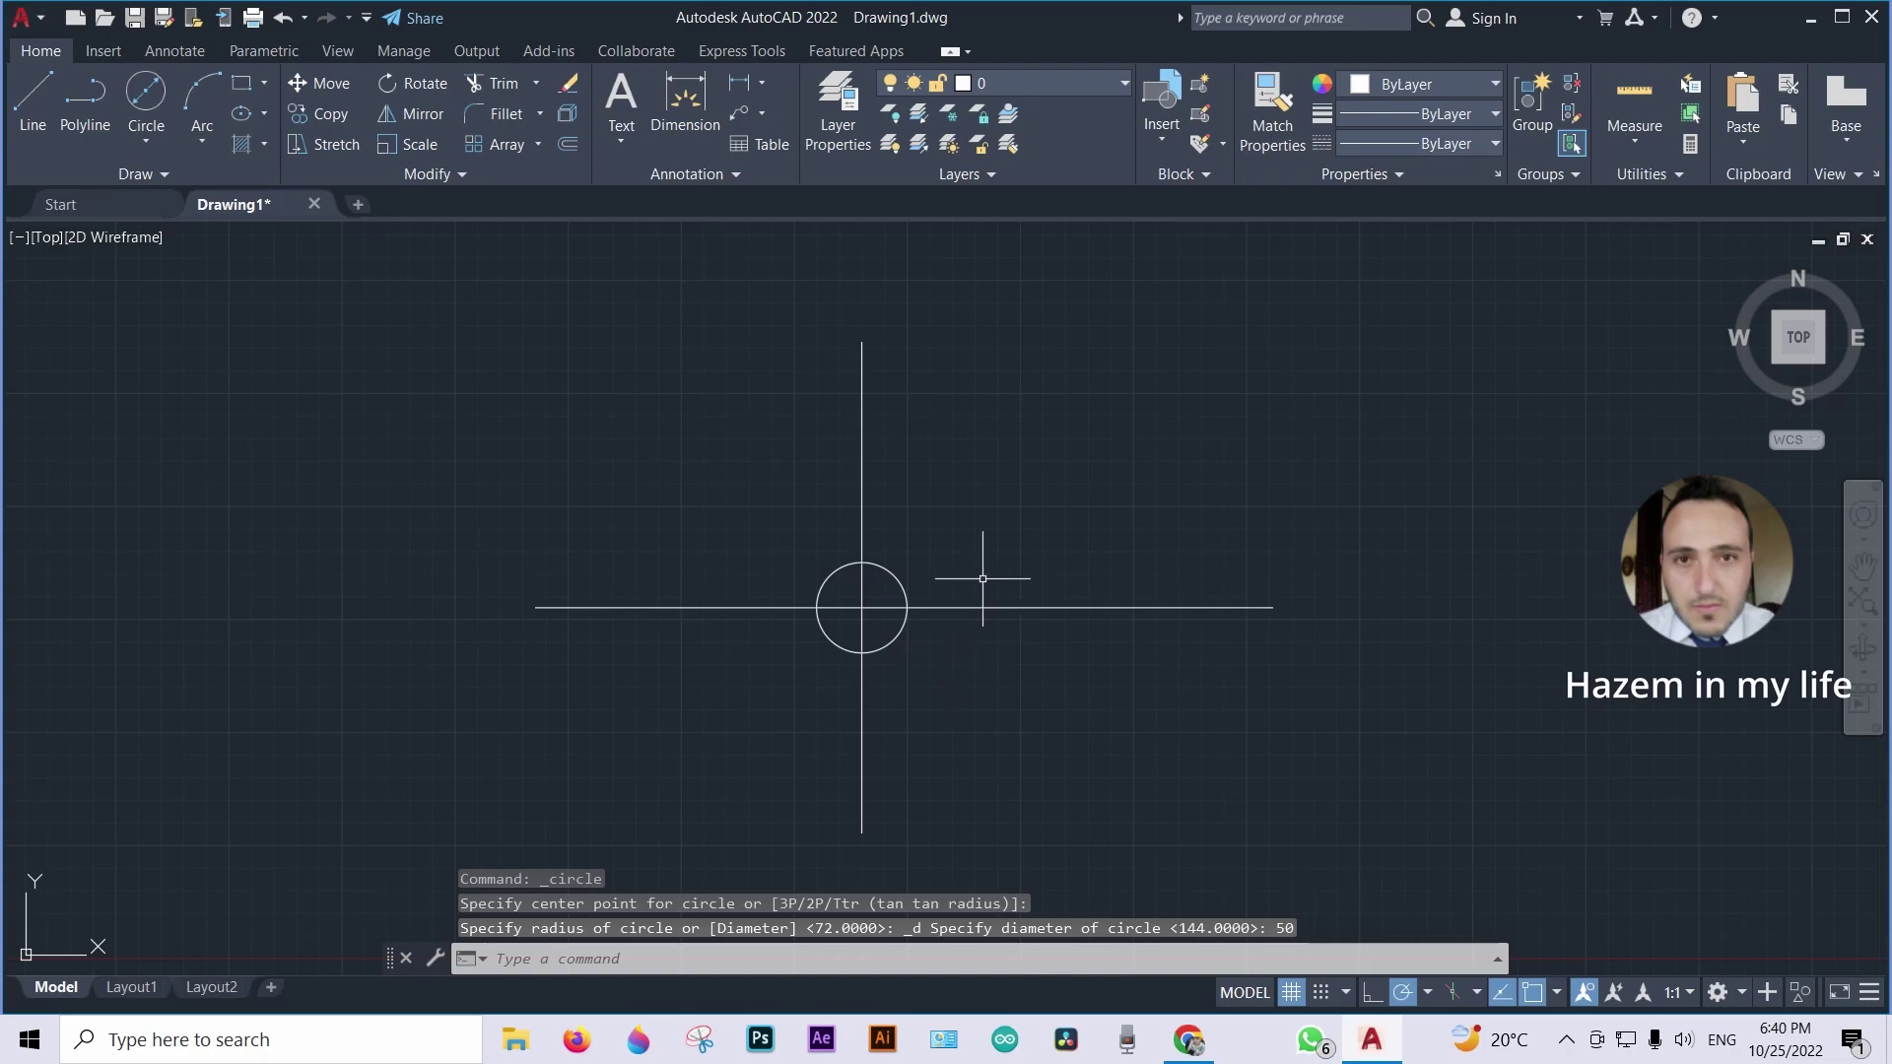
Draw a concentric circle of radius 72 at the same intersection
{"action": "left_click", "coordinate": [161, 146]}
{"action": "left_click", "coordinate": [189, 184]}
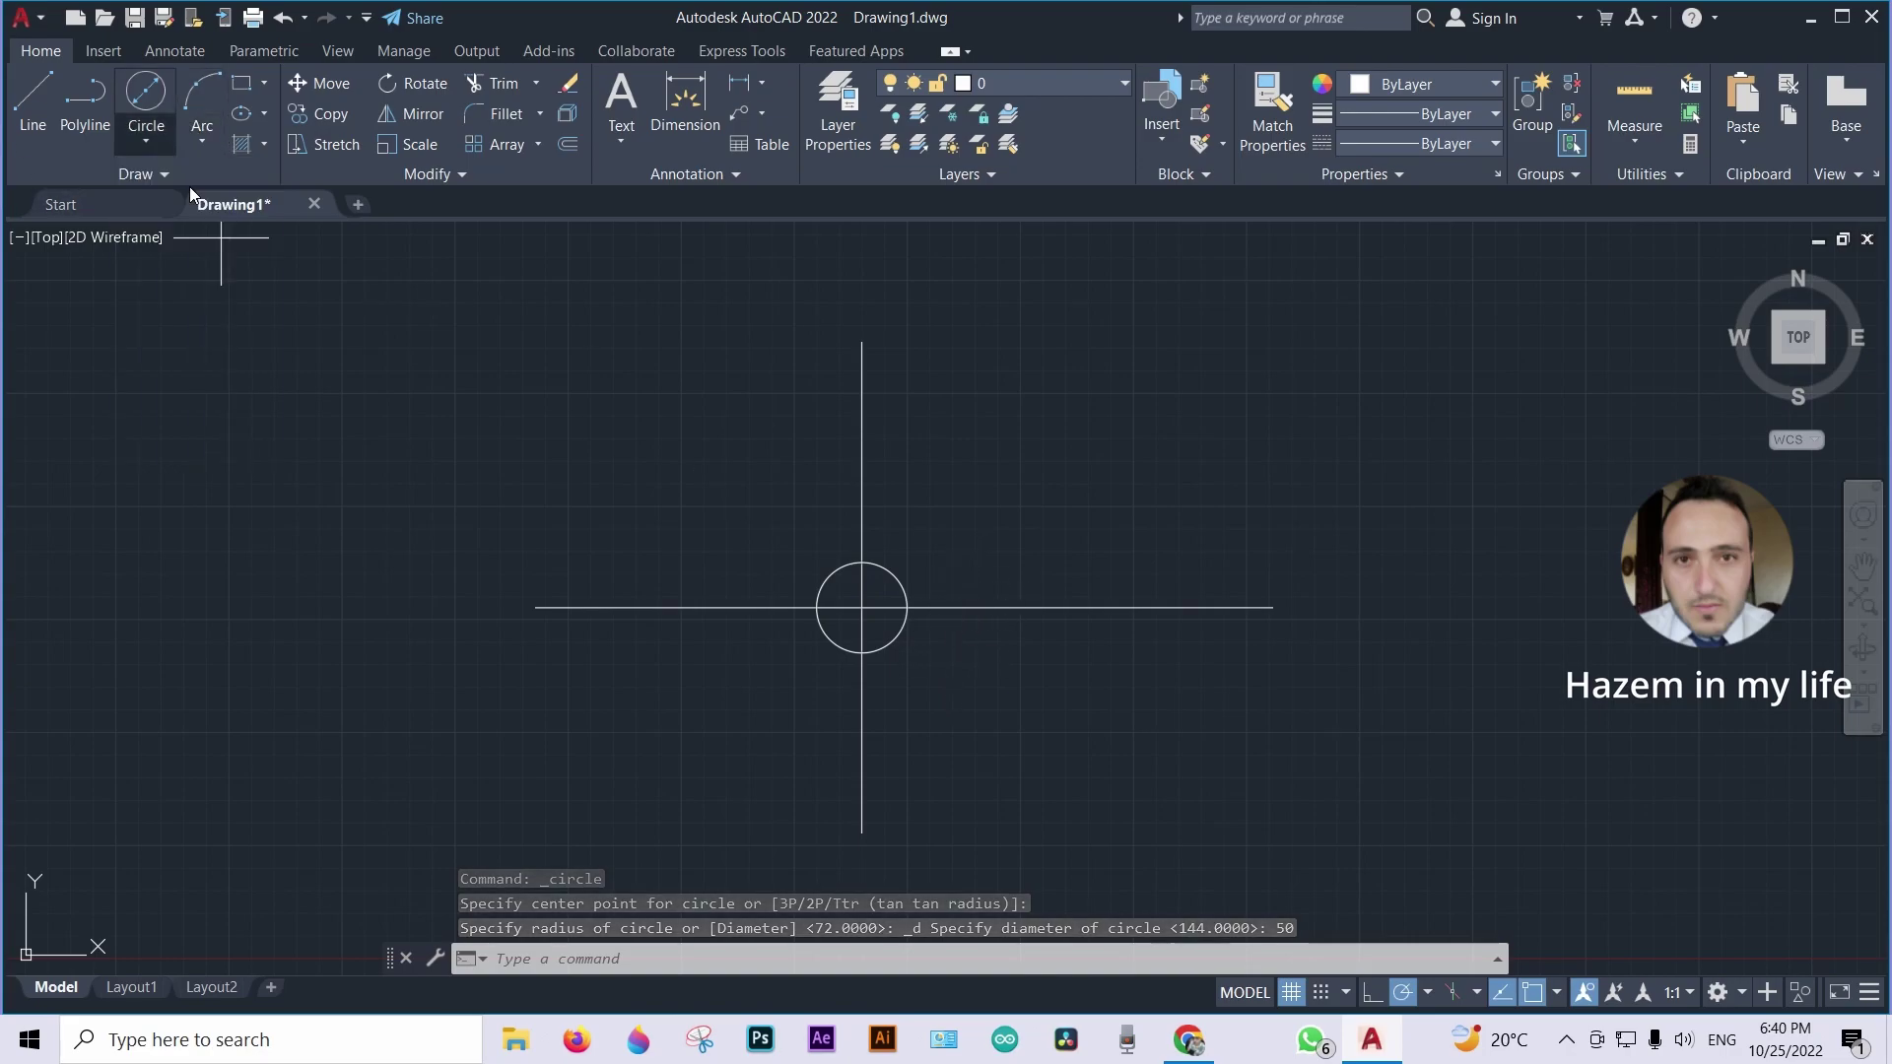
{"action": "left_click", "coordinate": [862, 607]}
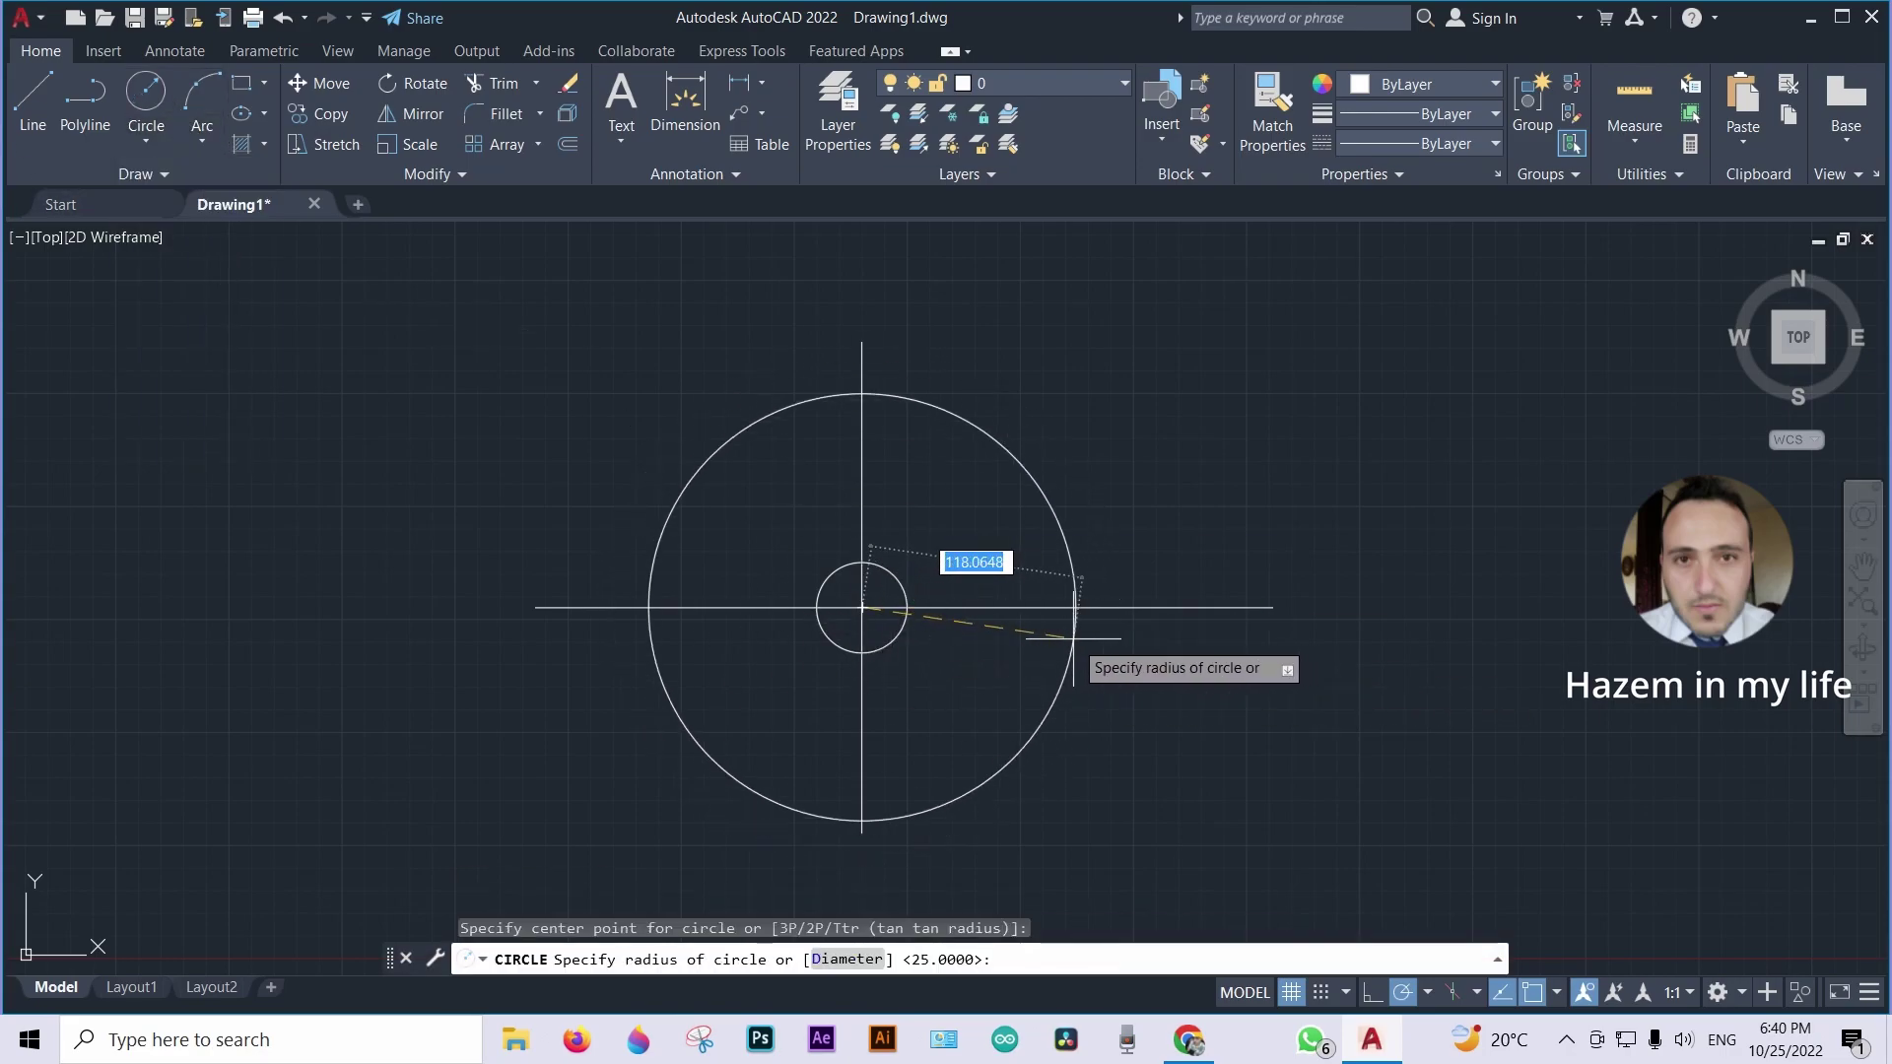
{"action": "type", "text": "72"}
{"action": "key", "text": "Return"}
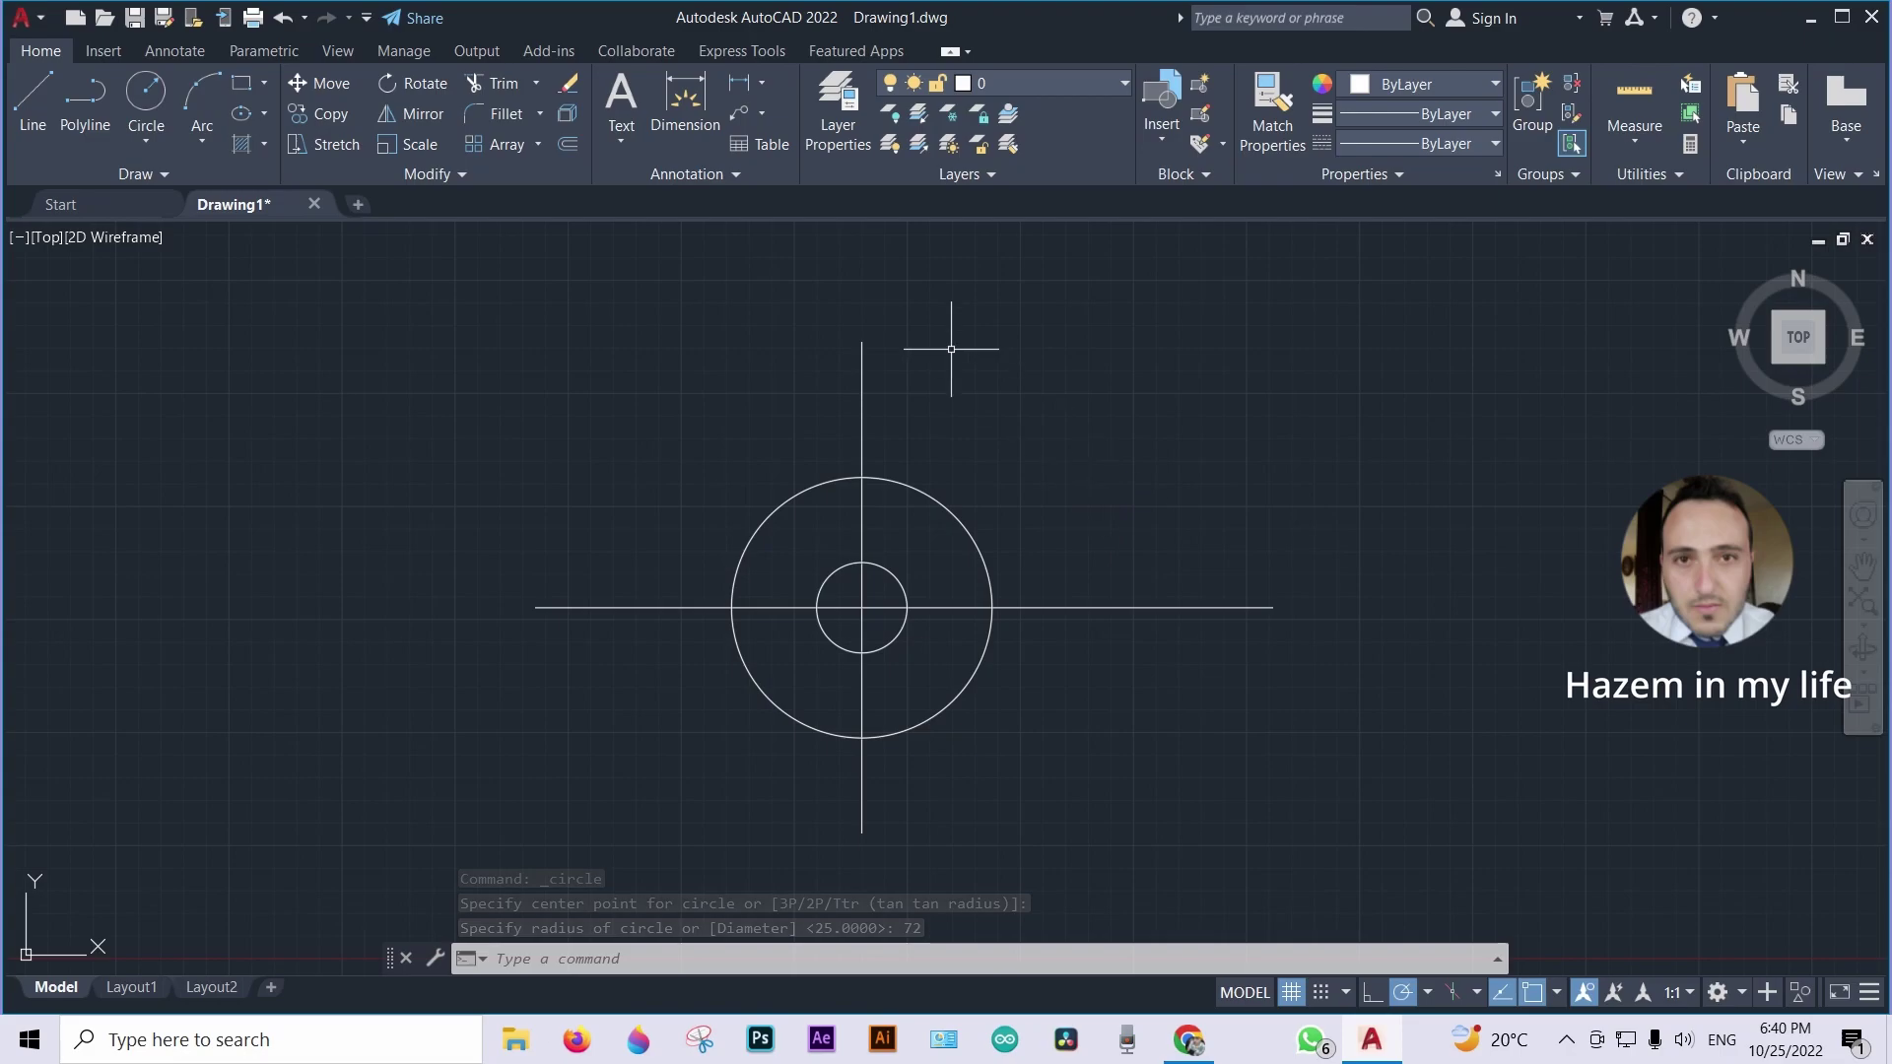
Offset the horizontal centre line 125 units upward to create a top line
{"action": "left_click", "coordinate": [1133, 609]}
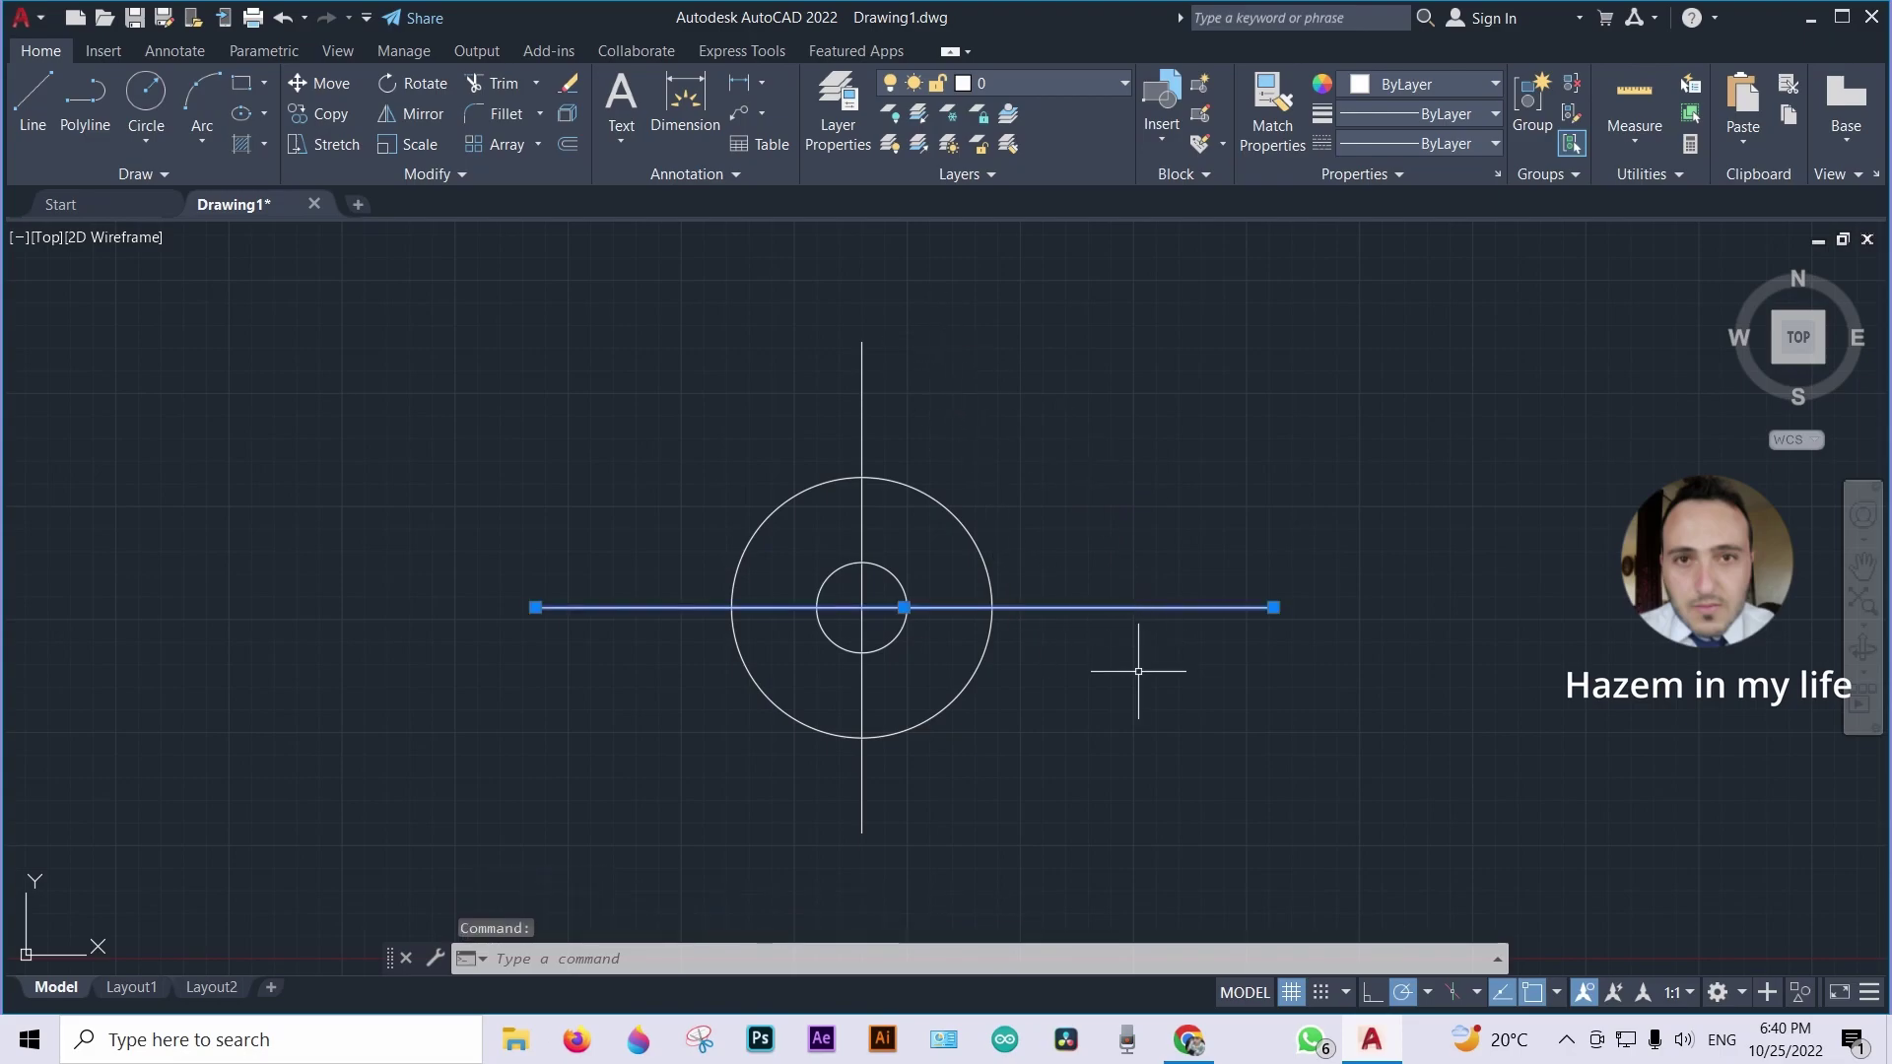
{"action": "type", "text": "o"}
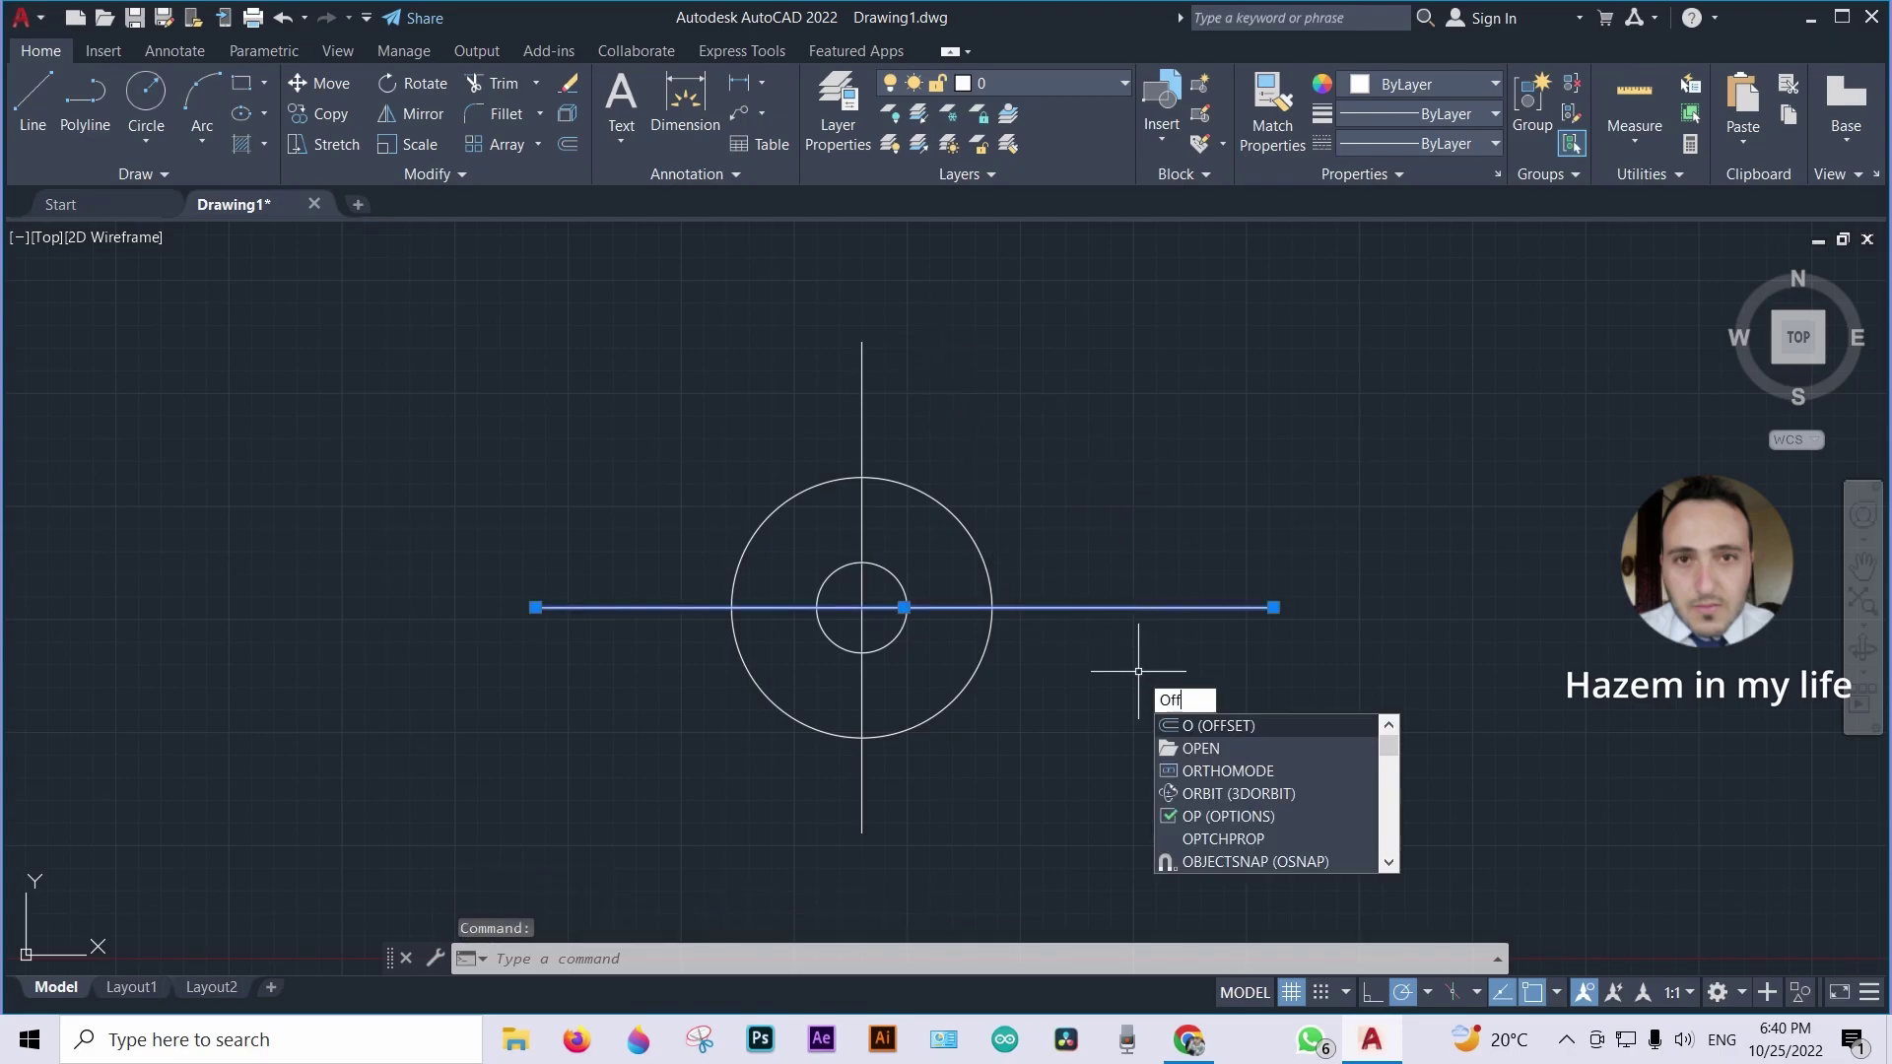
{"action": "key", "text": "Return"}
{"action": "key", "text": "Return"}
{"action": "left_click", "coordinate": [1155, 608]}
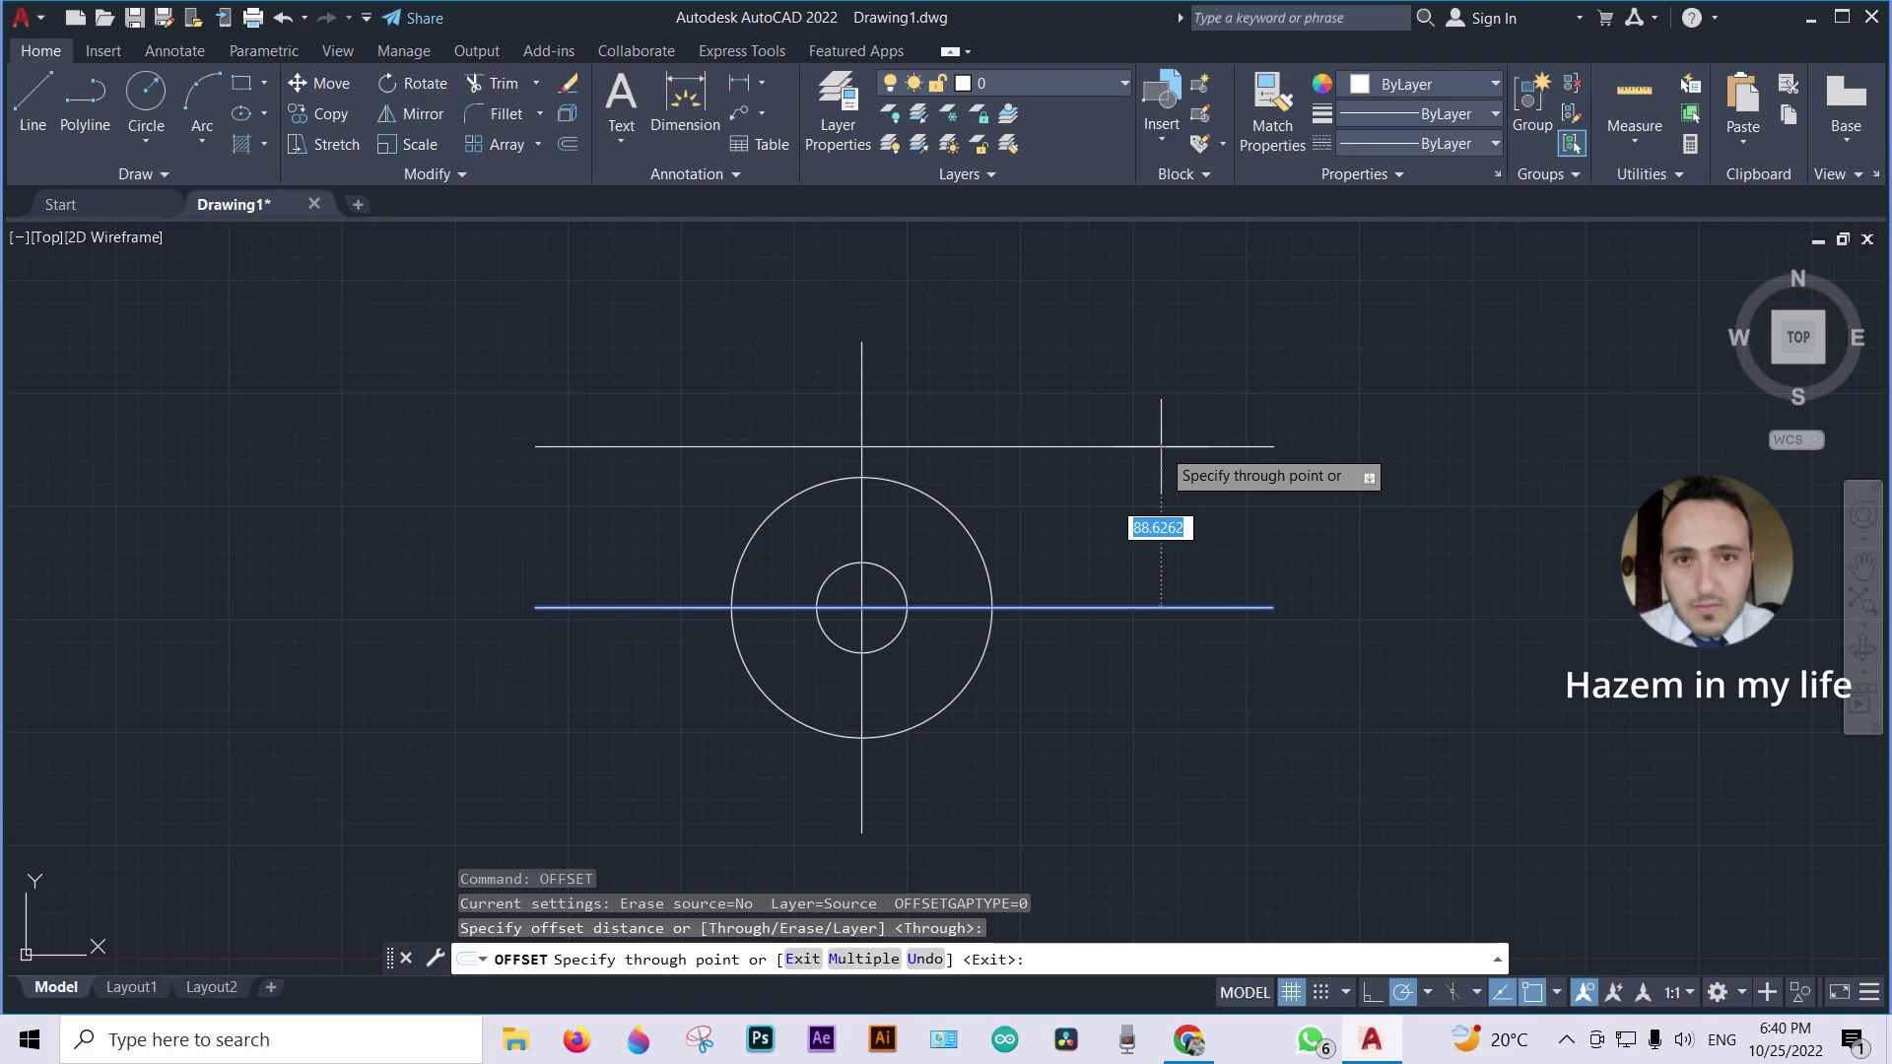
{"action": "type", "text": "125"}
{"action": "key", "text": "Return"}
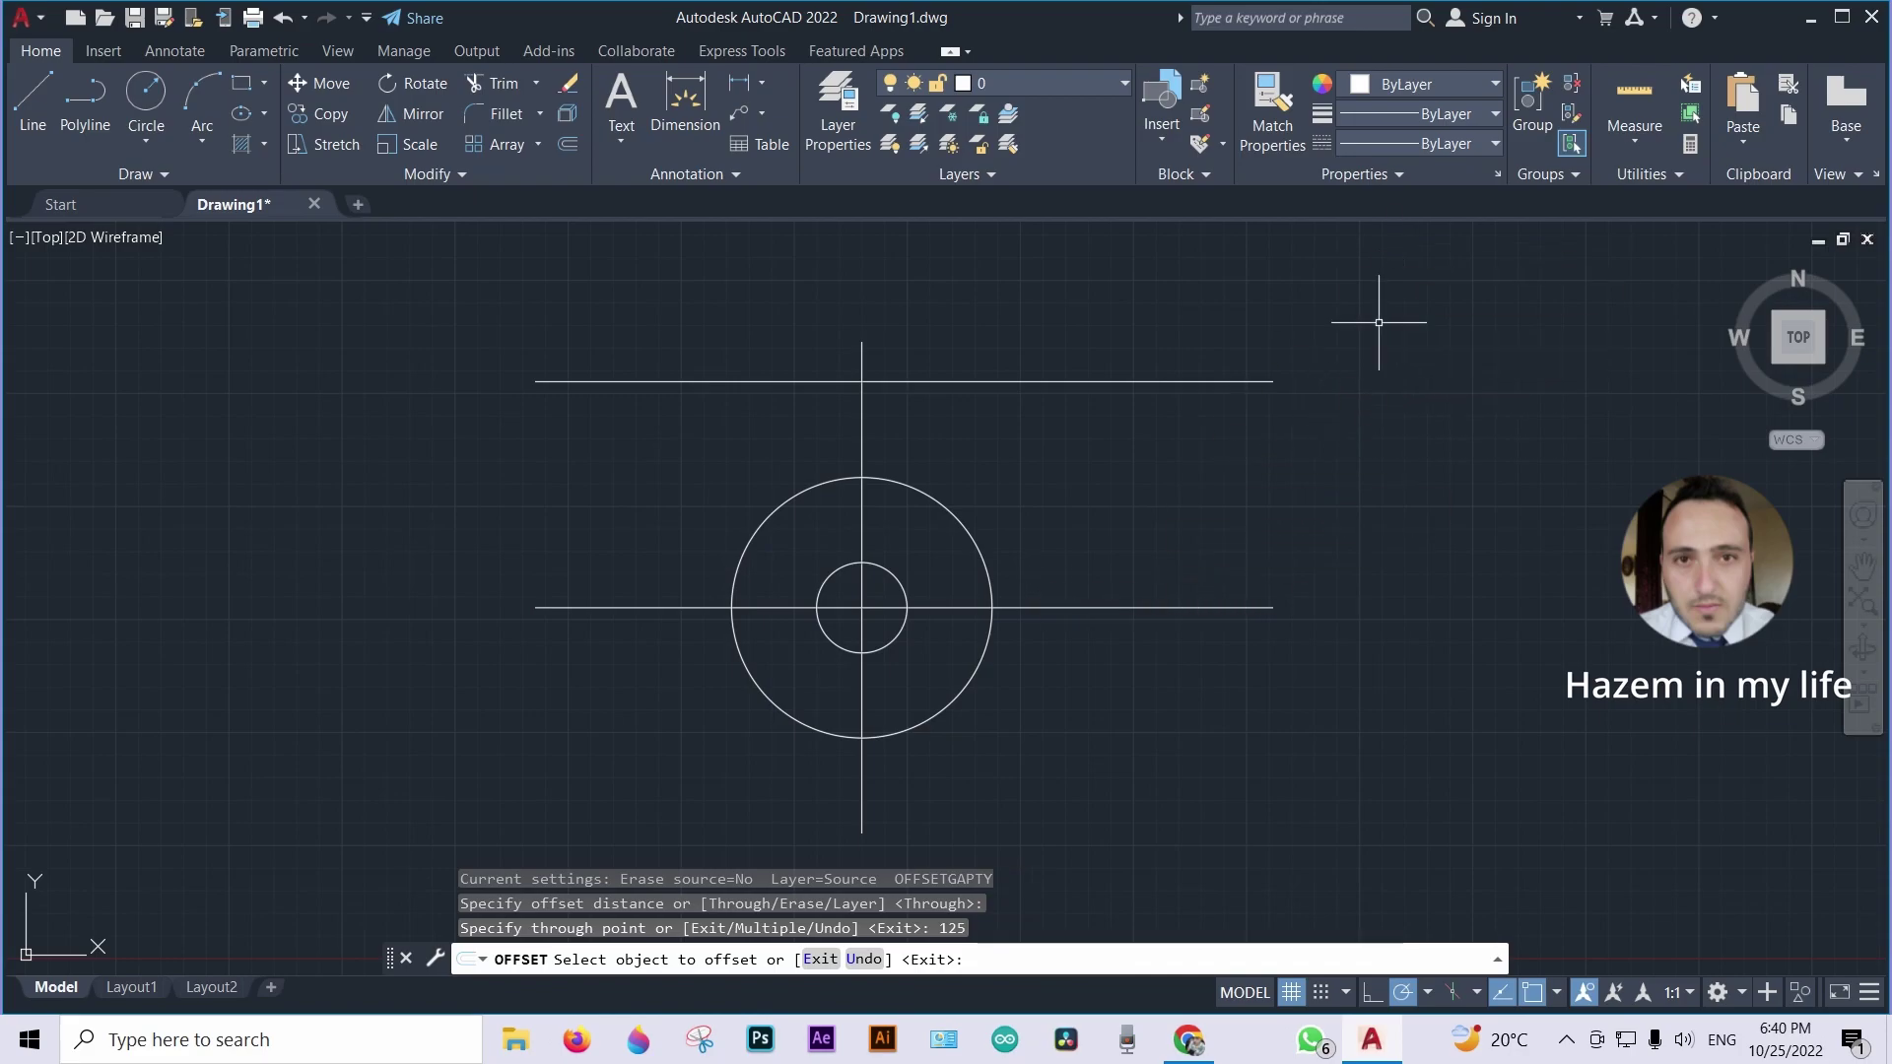
{"action": "key", "text": "Return"}
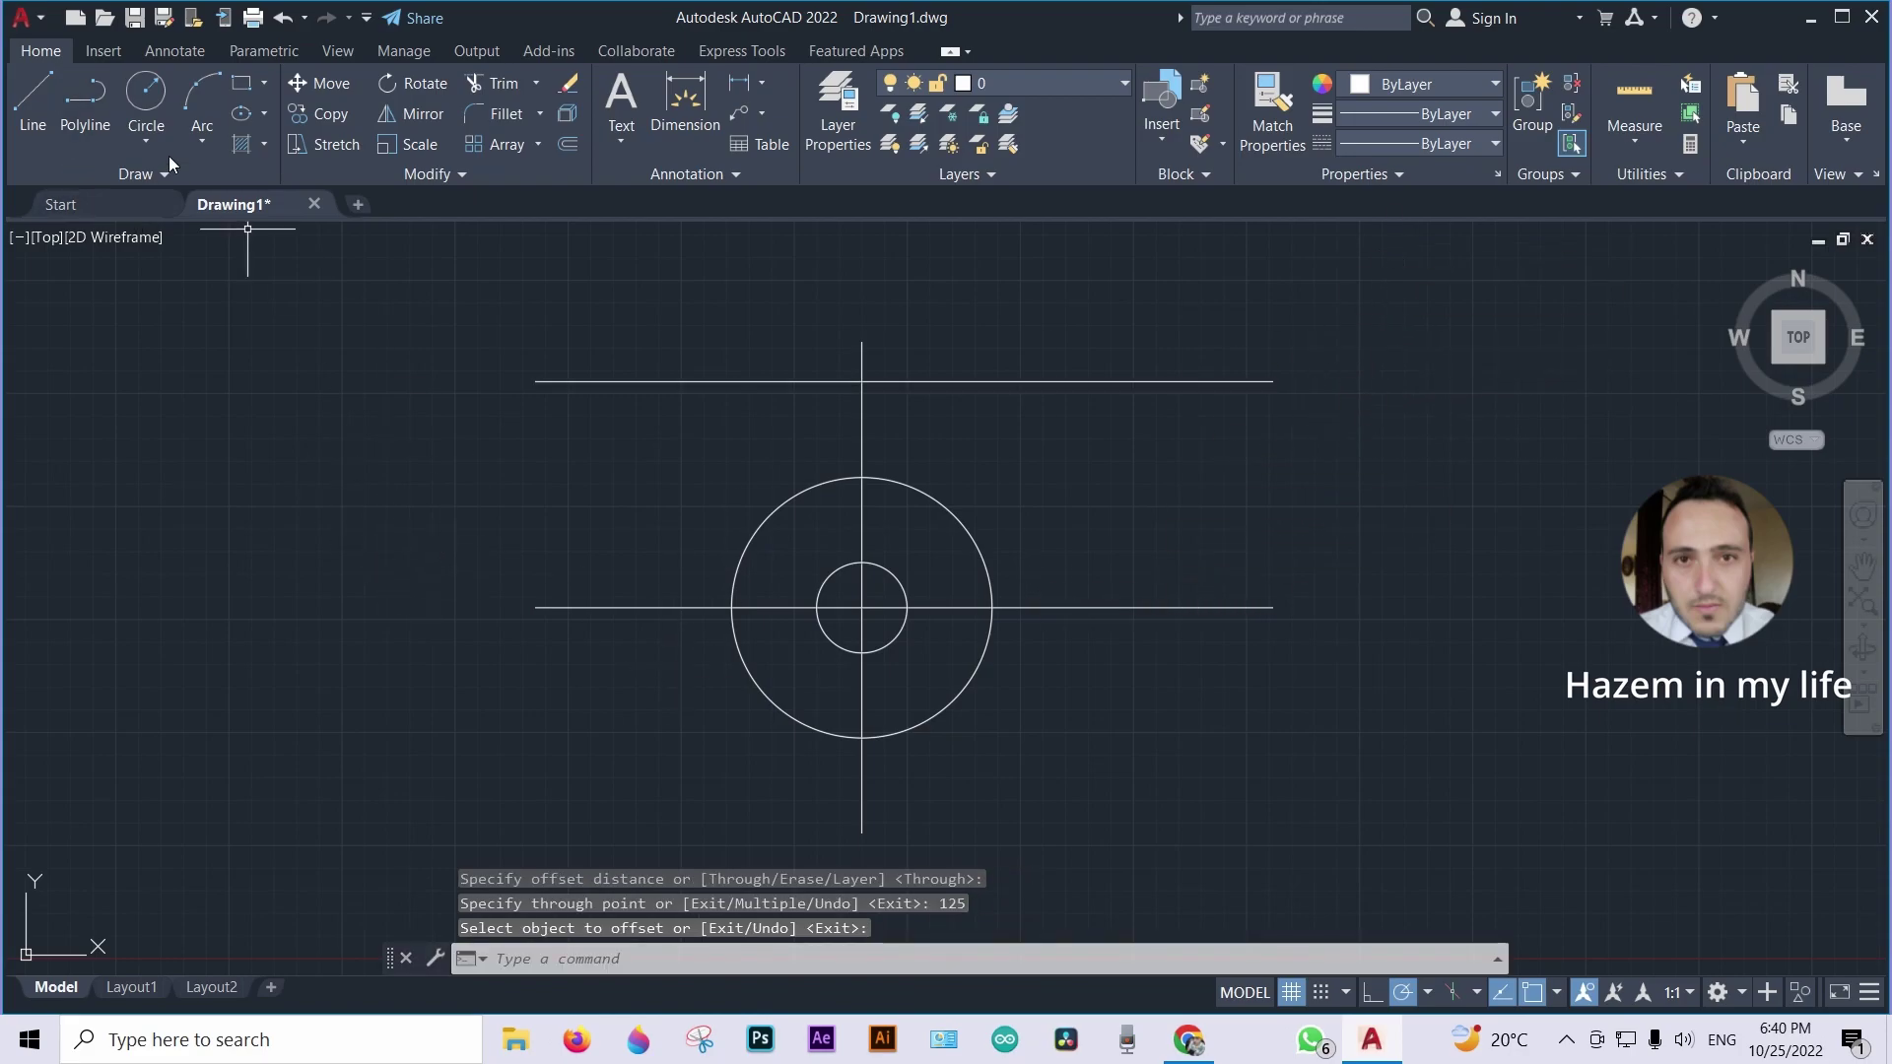
Draw a 113-unit line at 60° down-right from the top intersection
{"action": "left_click", "coordinate": [31, 94]}
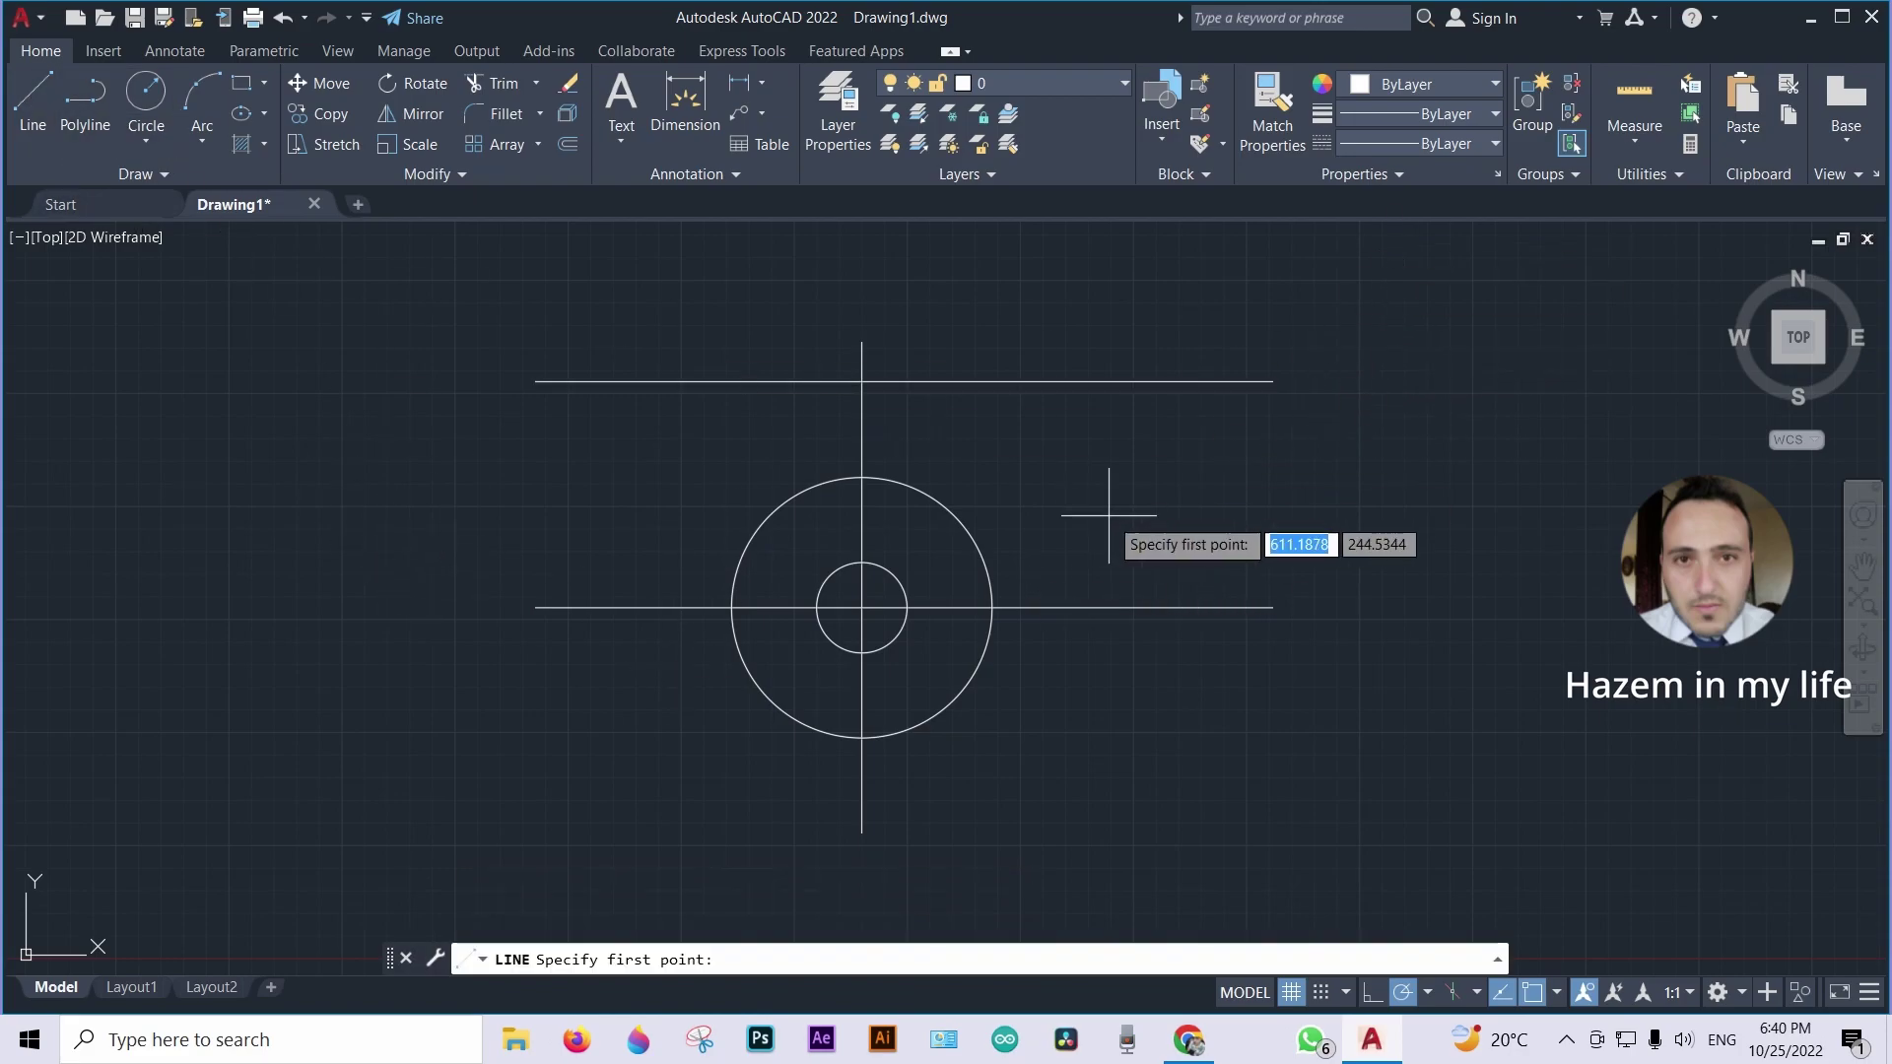
{"action": "left_click", "coordinate": [862, 381]}
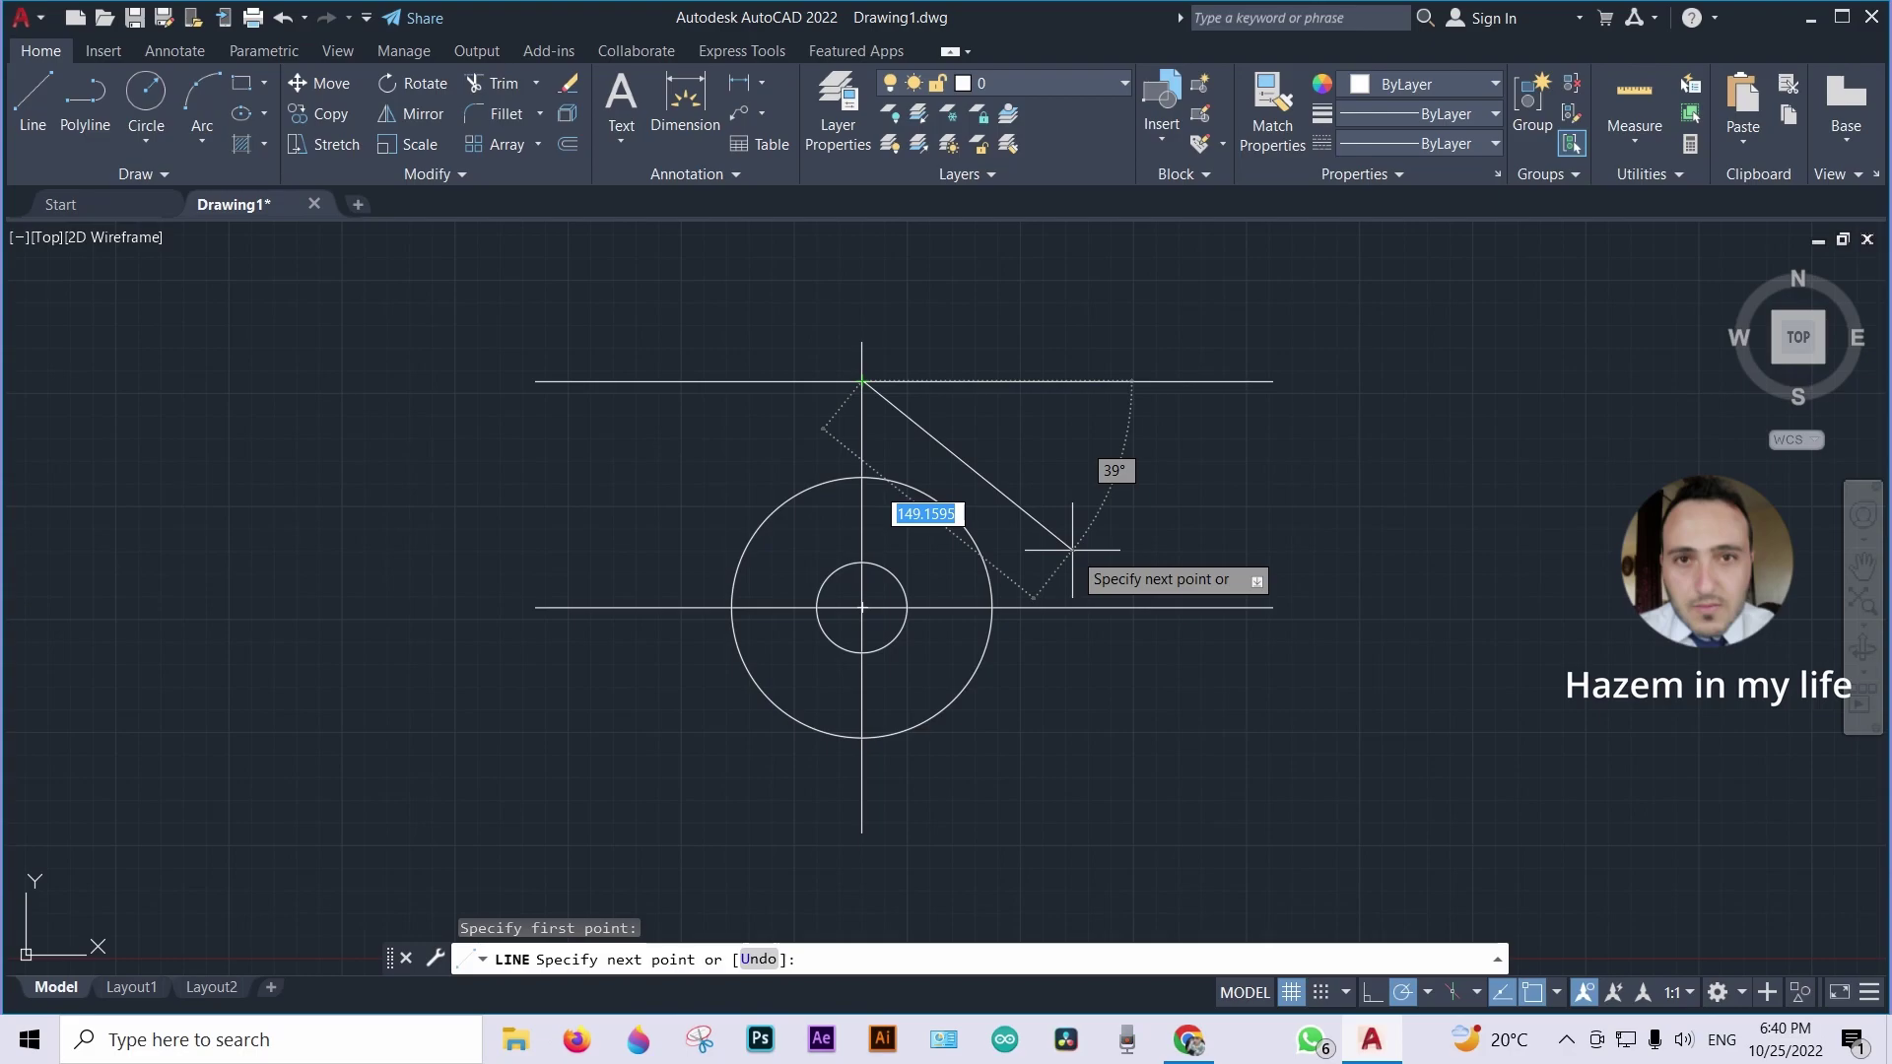
{"action": "type", "text": "113"}
{"action": "key", "text": "Tab"}
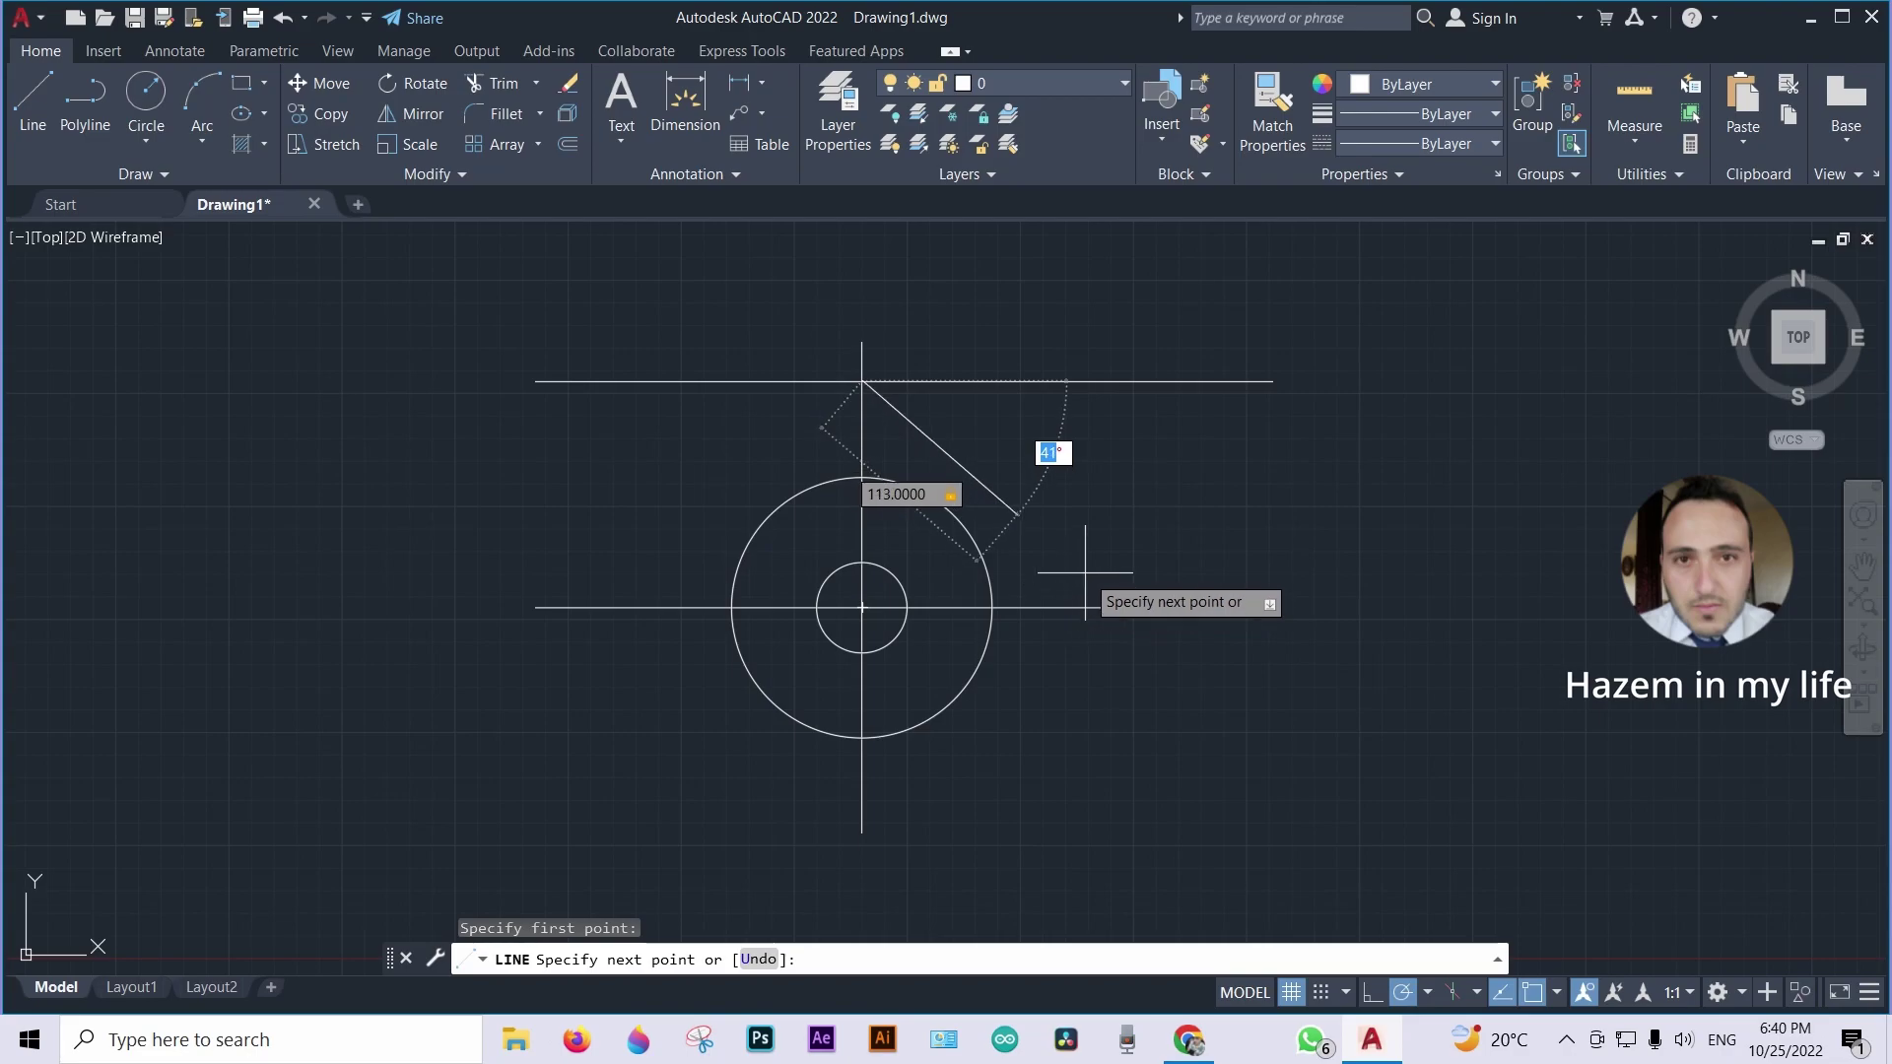
{"action": "type", "text": "0"}
{"action": "key", "text": "Return"}
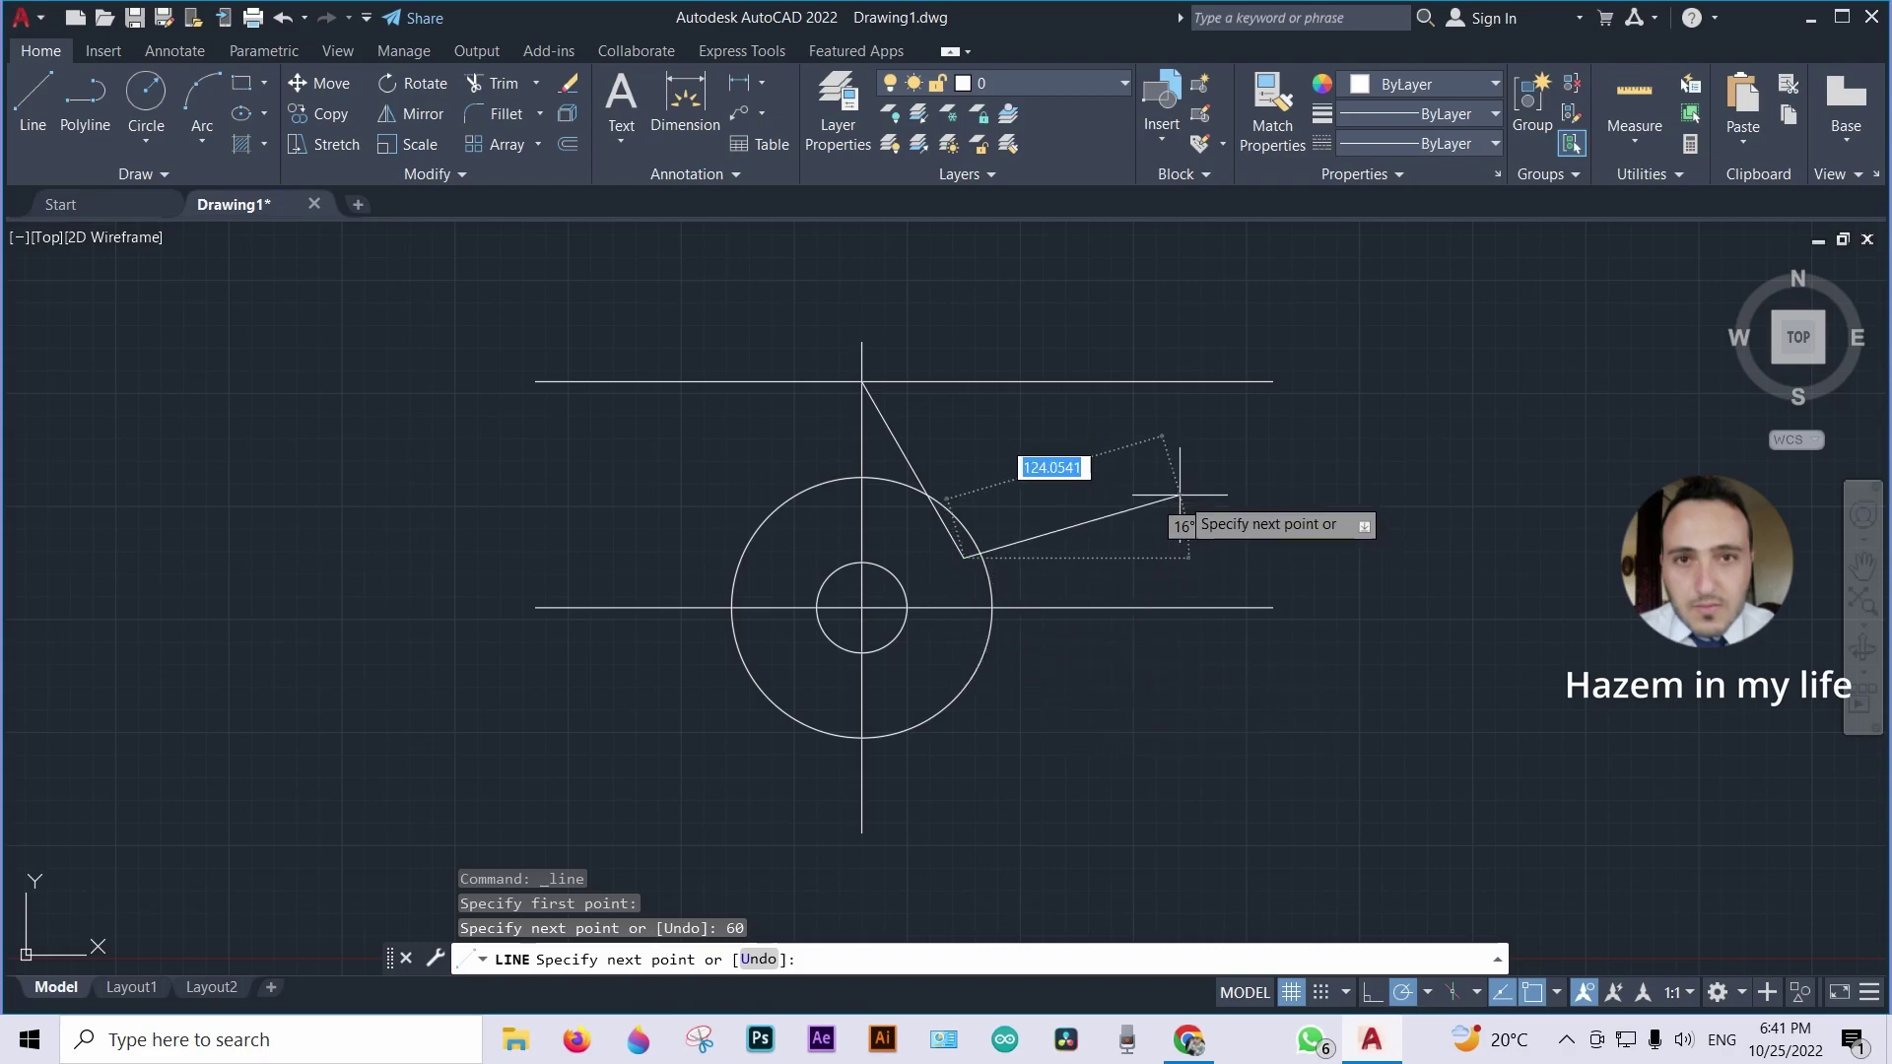
{"action": "key", "text": "Return"}
{"action": "key", "text": "Return"}
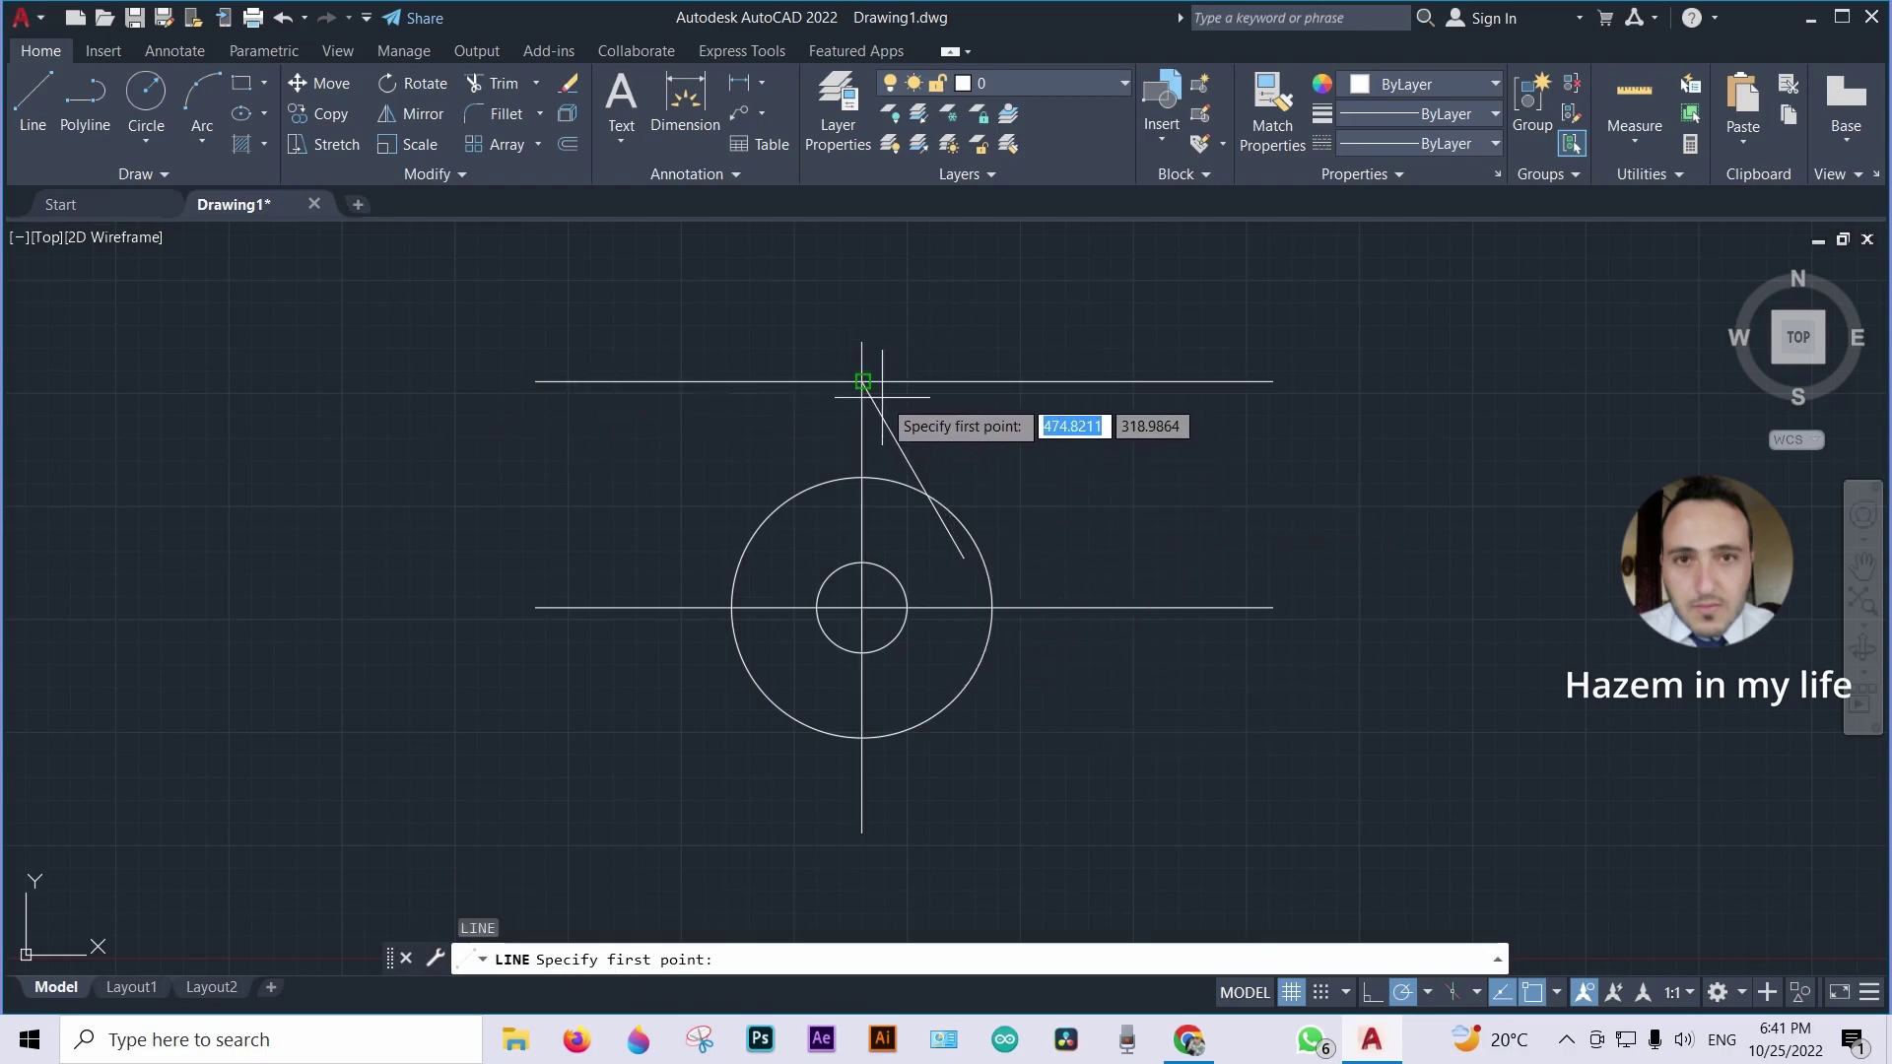
Draw a second 113-unit line at 120°, then delete it
{"action": "left_click", "coordinate": [862, 381]}
{"action": "type", "text": "113"}
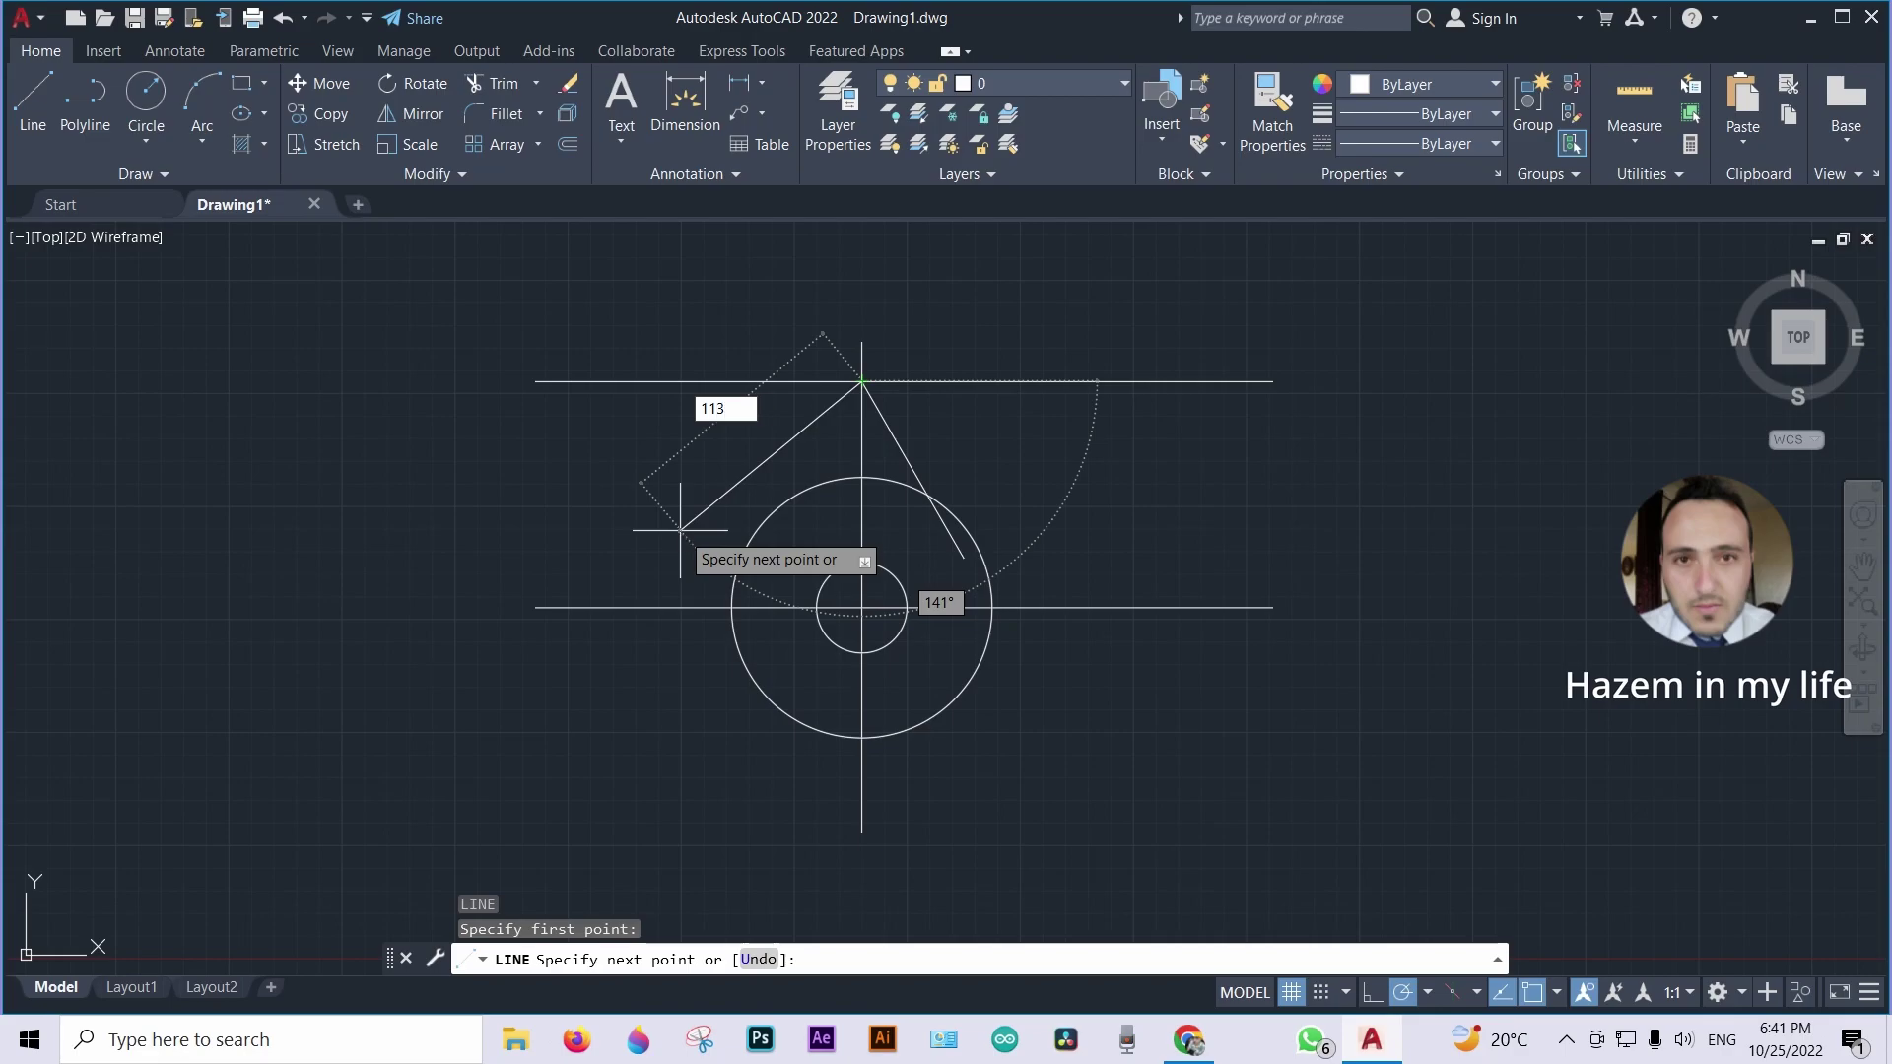
{"action": "key", "text": "Tab"}
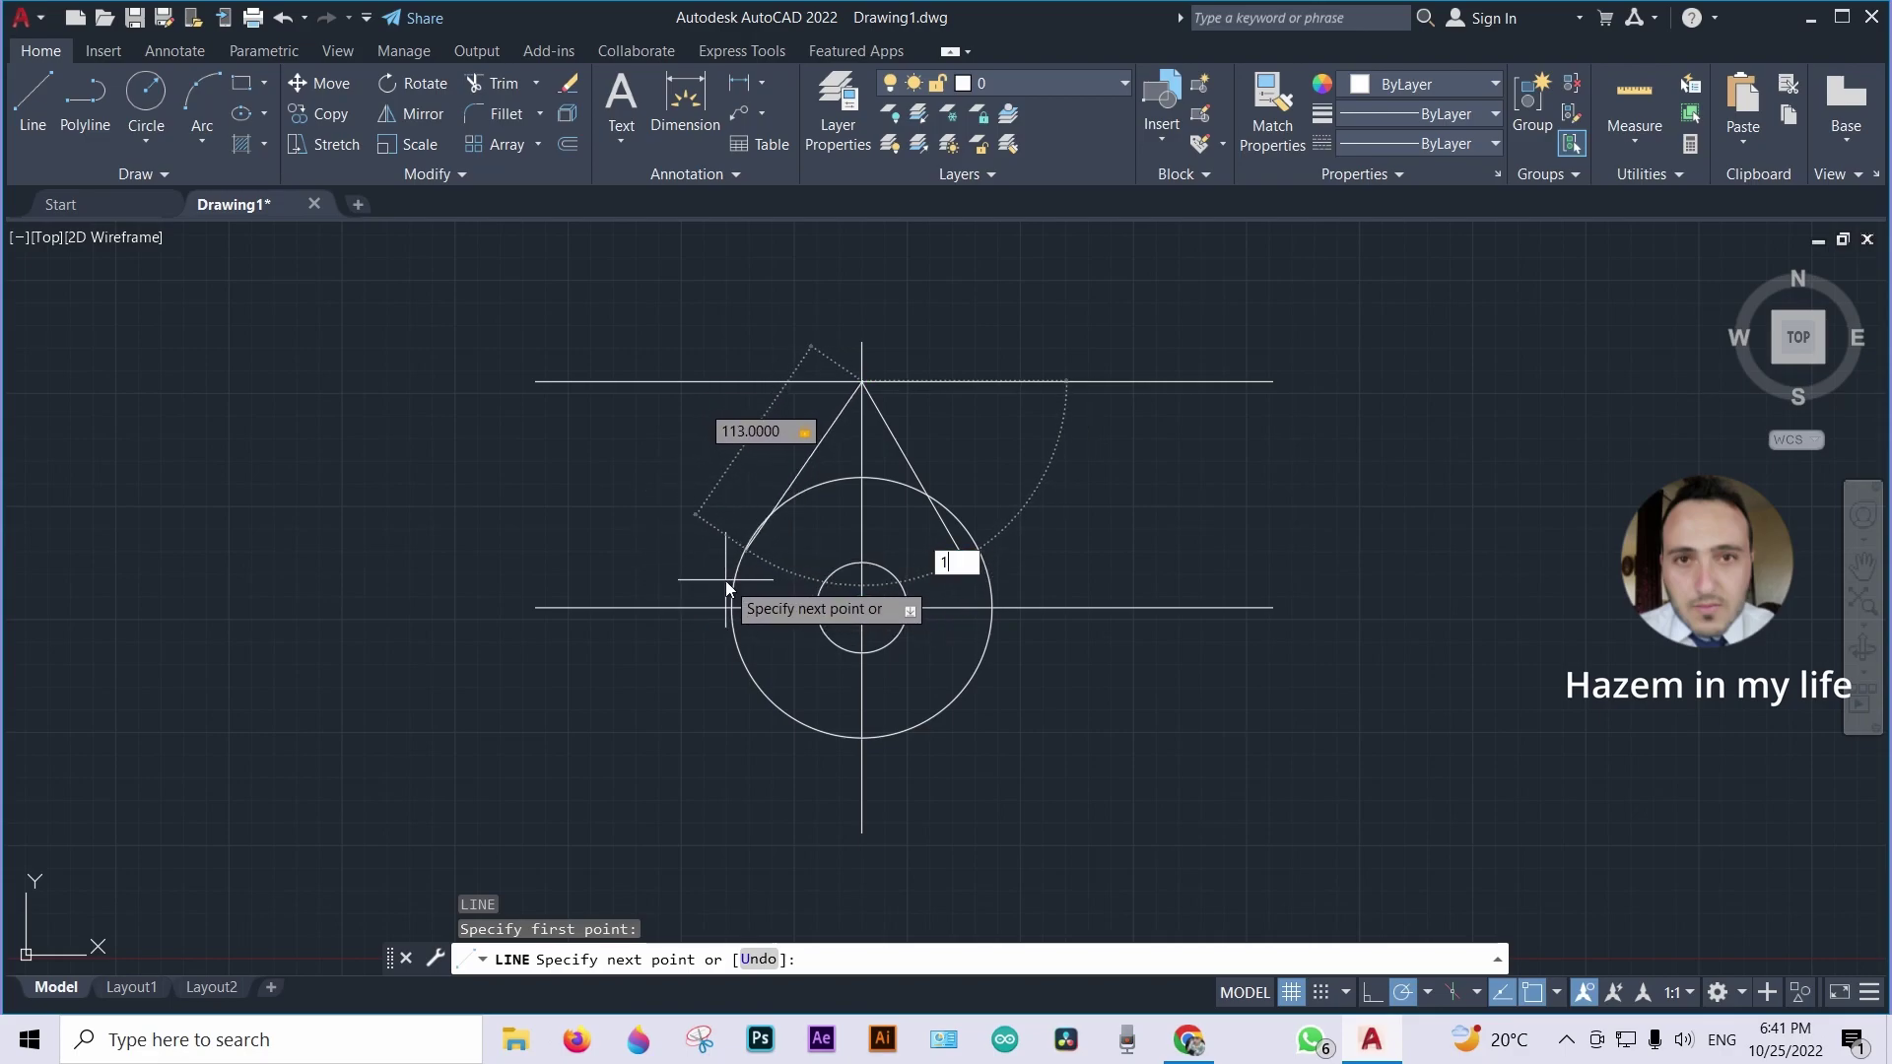
{"action": "type", "text": "20"}
{"action": "key", "text": "Return"}
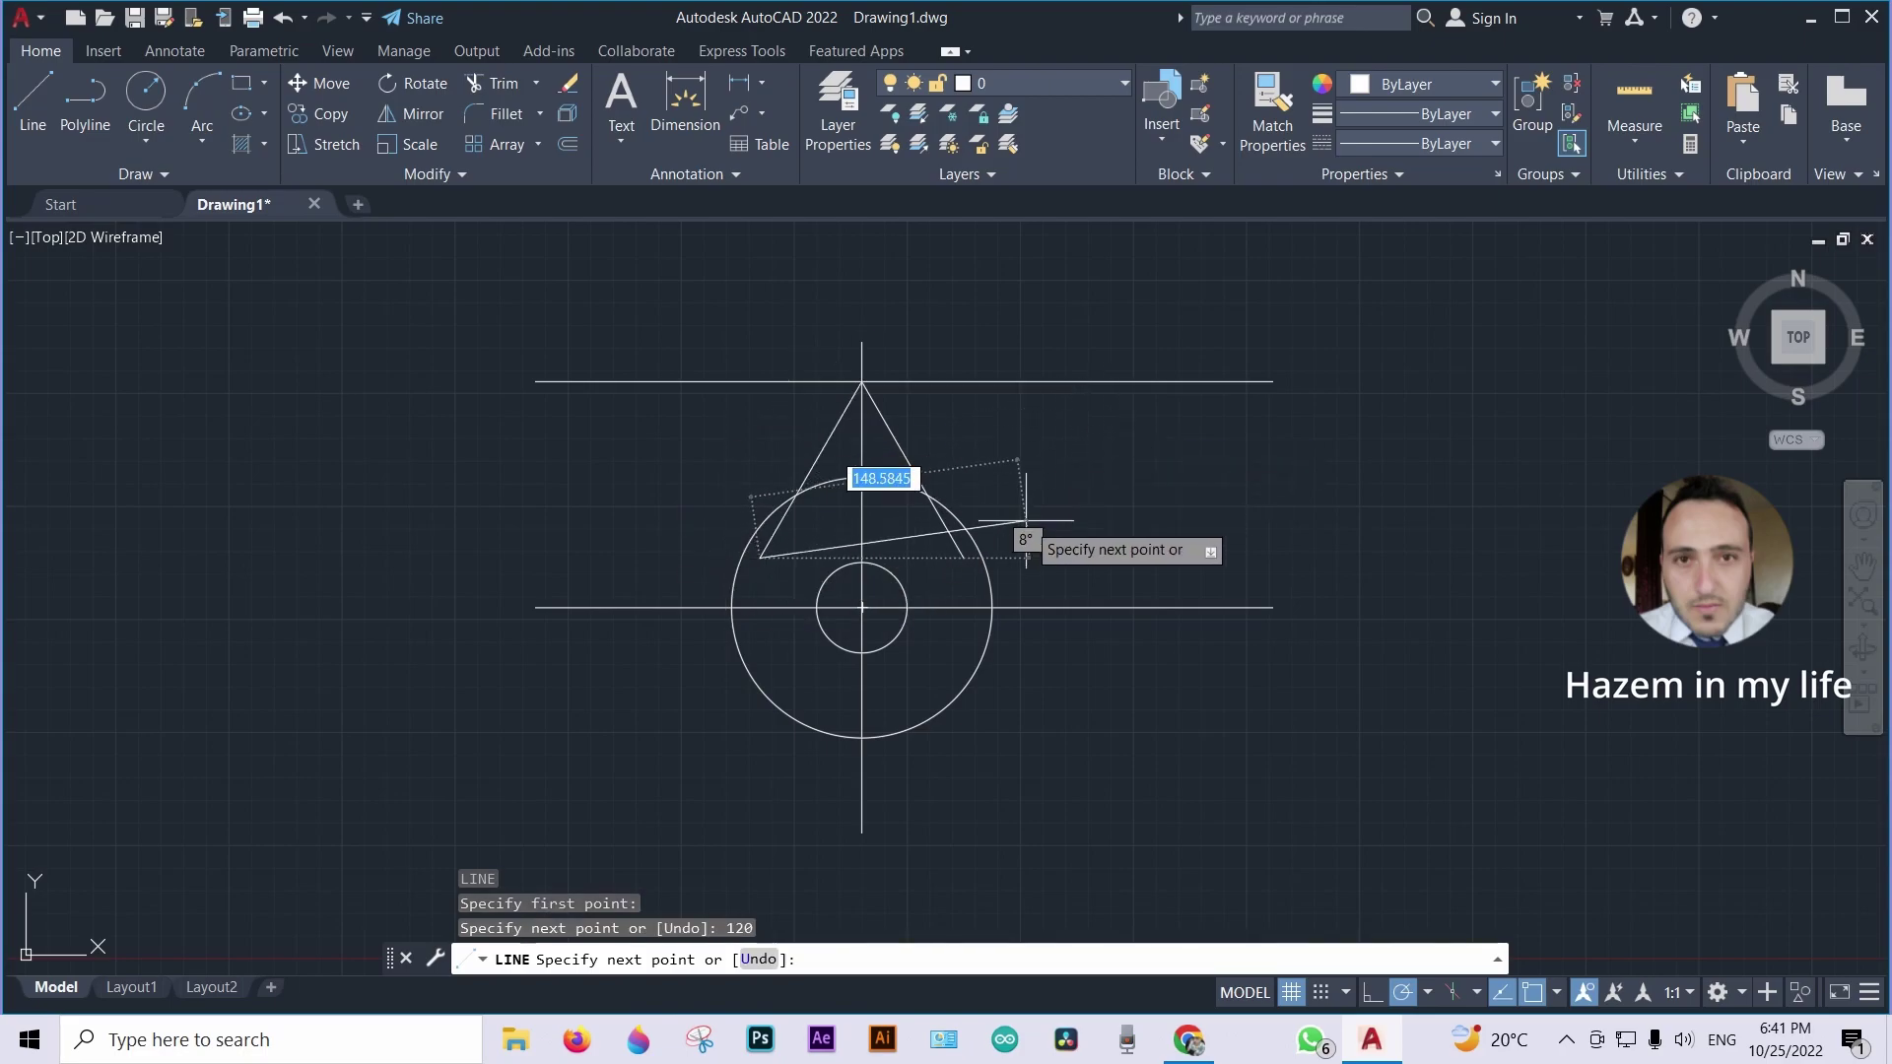
{"action": "key", "text": "Return"}
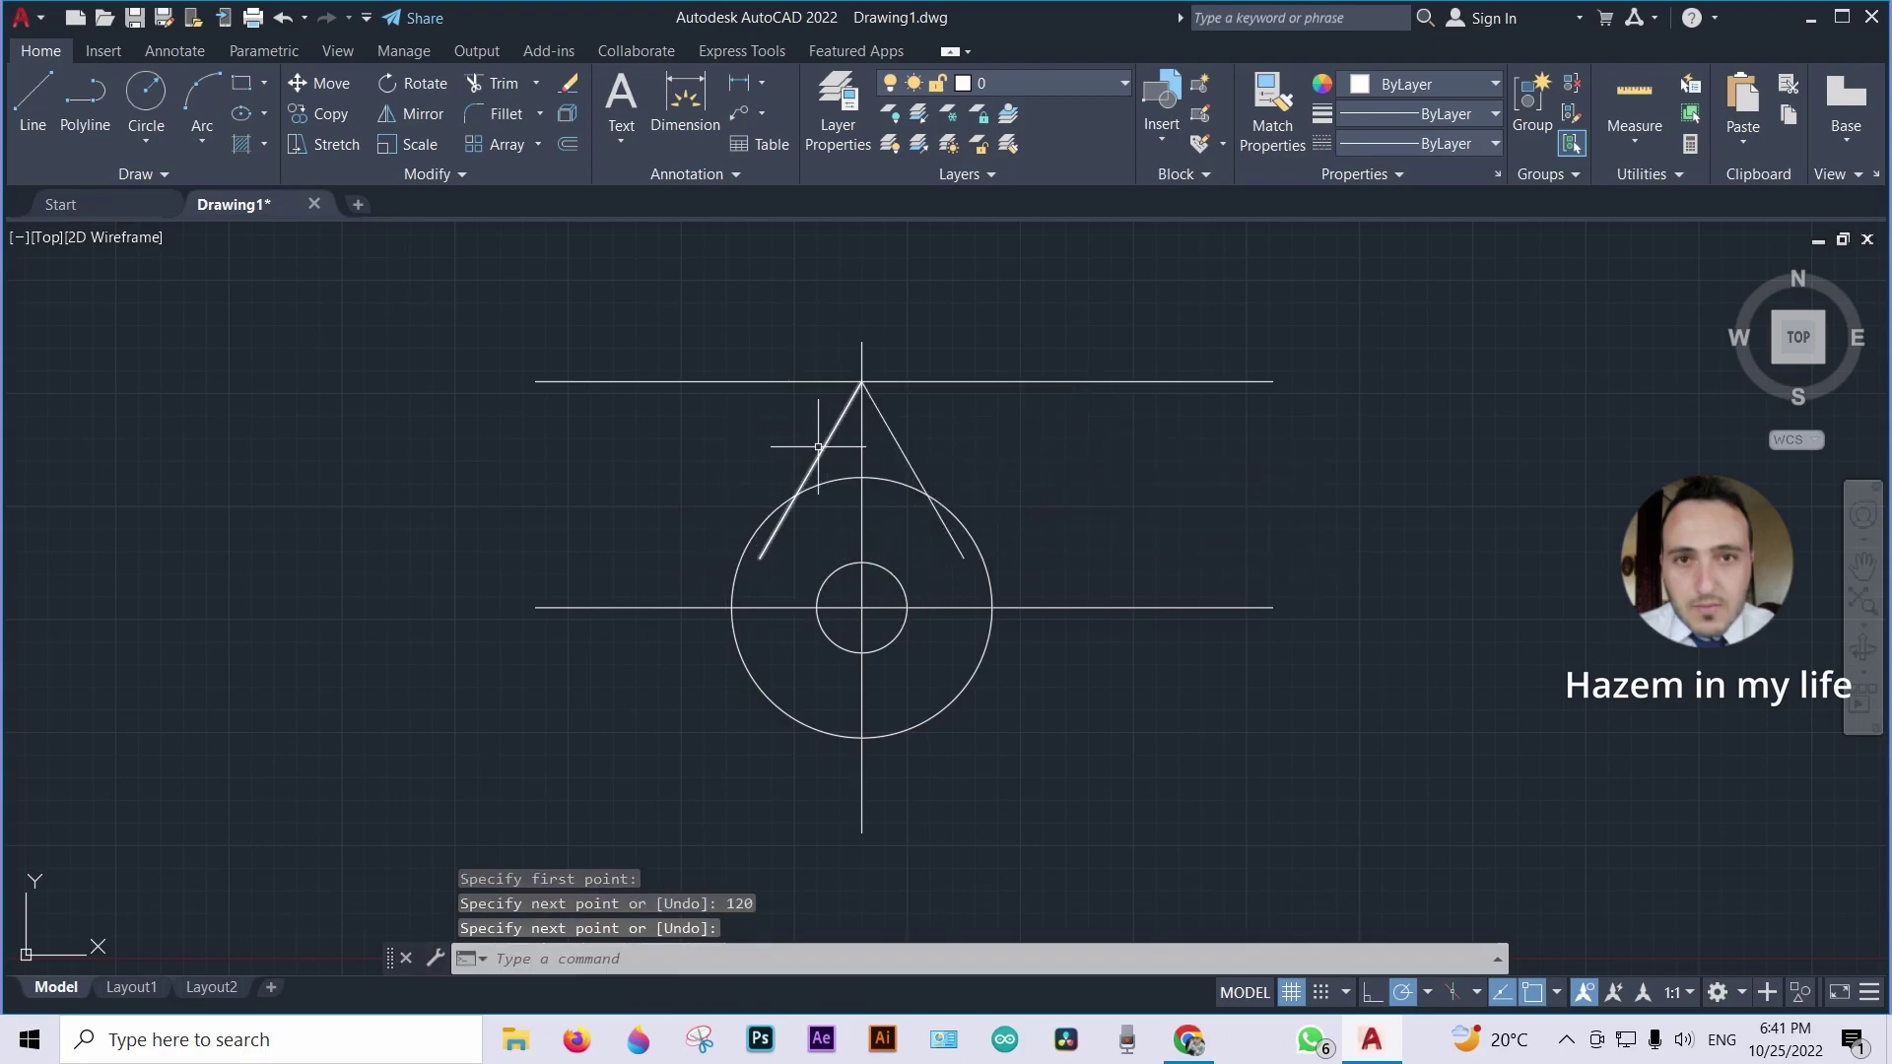
{"action": "left_click", "coordinate": [823, 448]}
{"action": "key", "text": "Delete"}
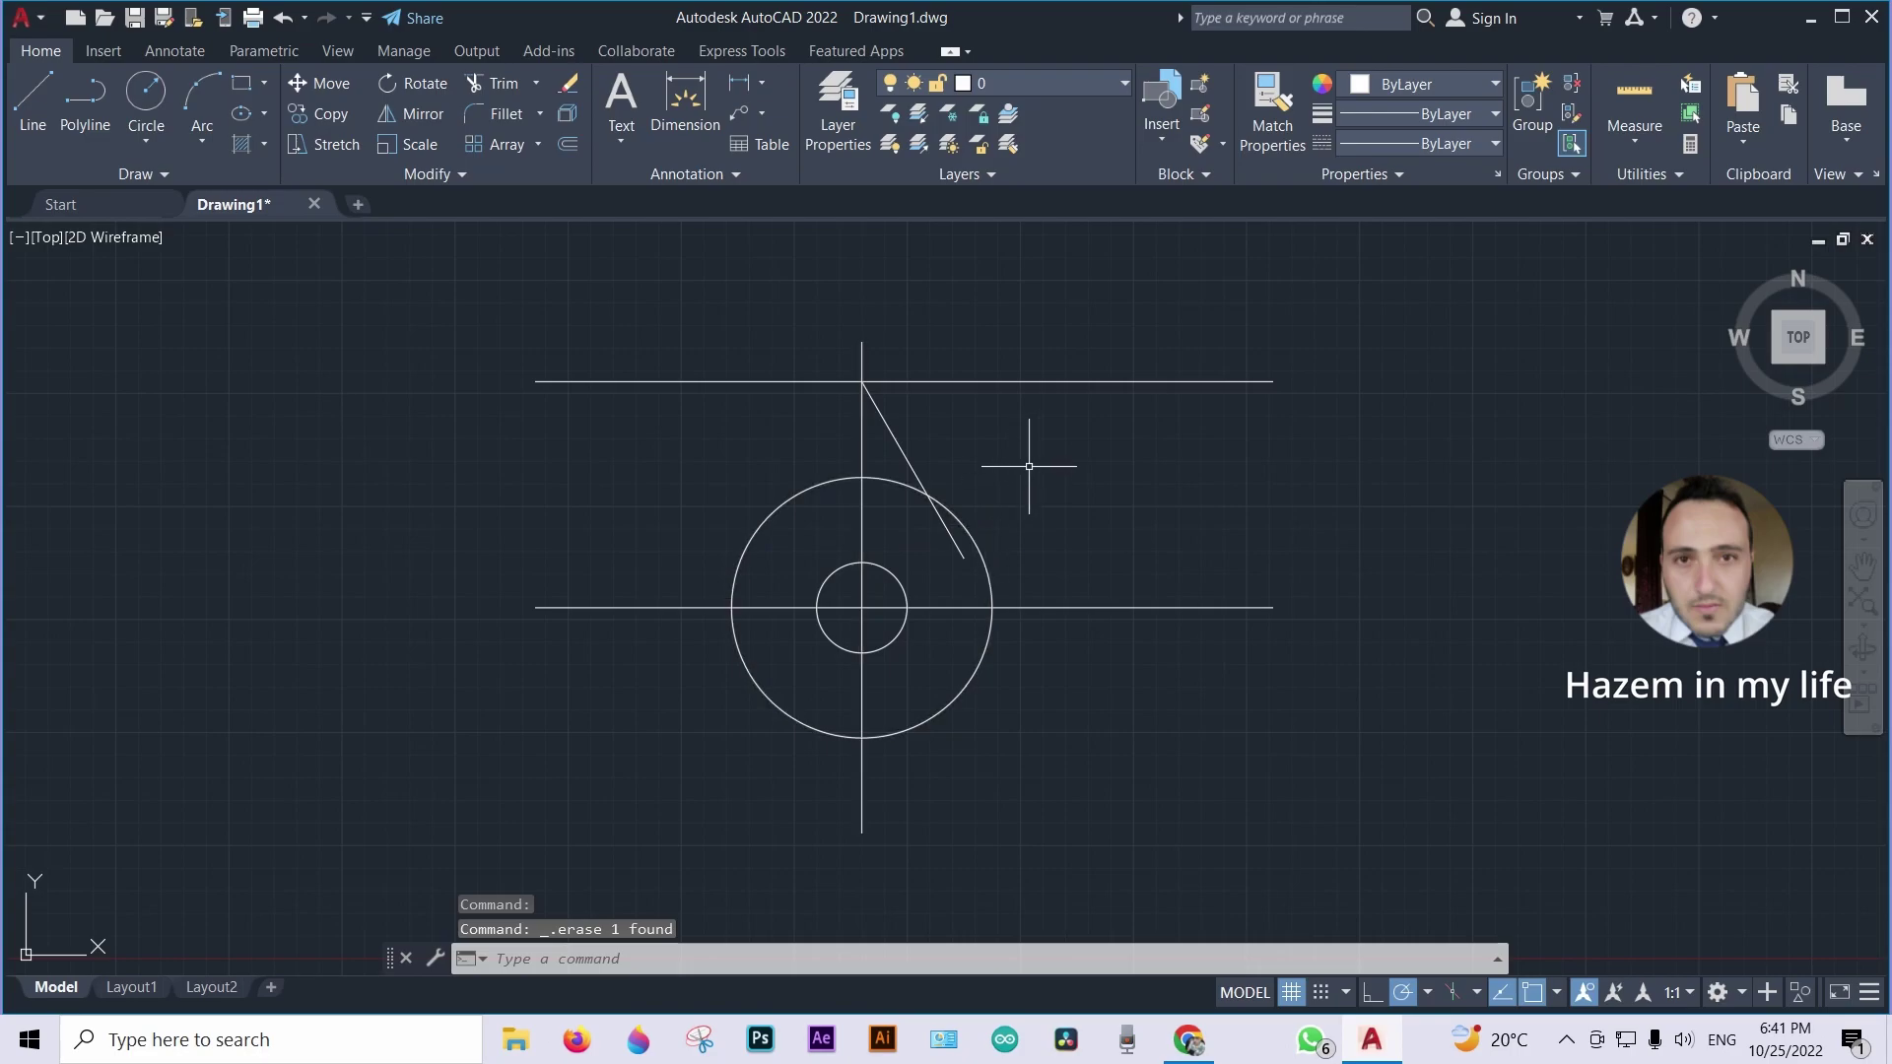
{"action": "scroll", "coordinate": [1034, 462], "scroll_direction": "up", "scroll_amount": 2}
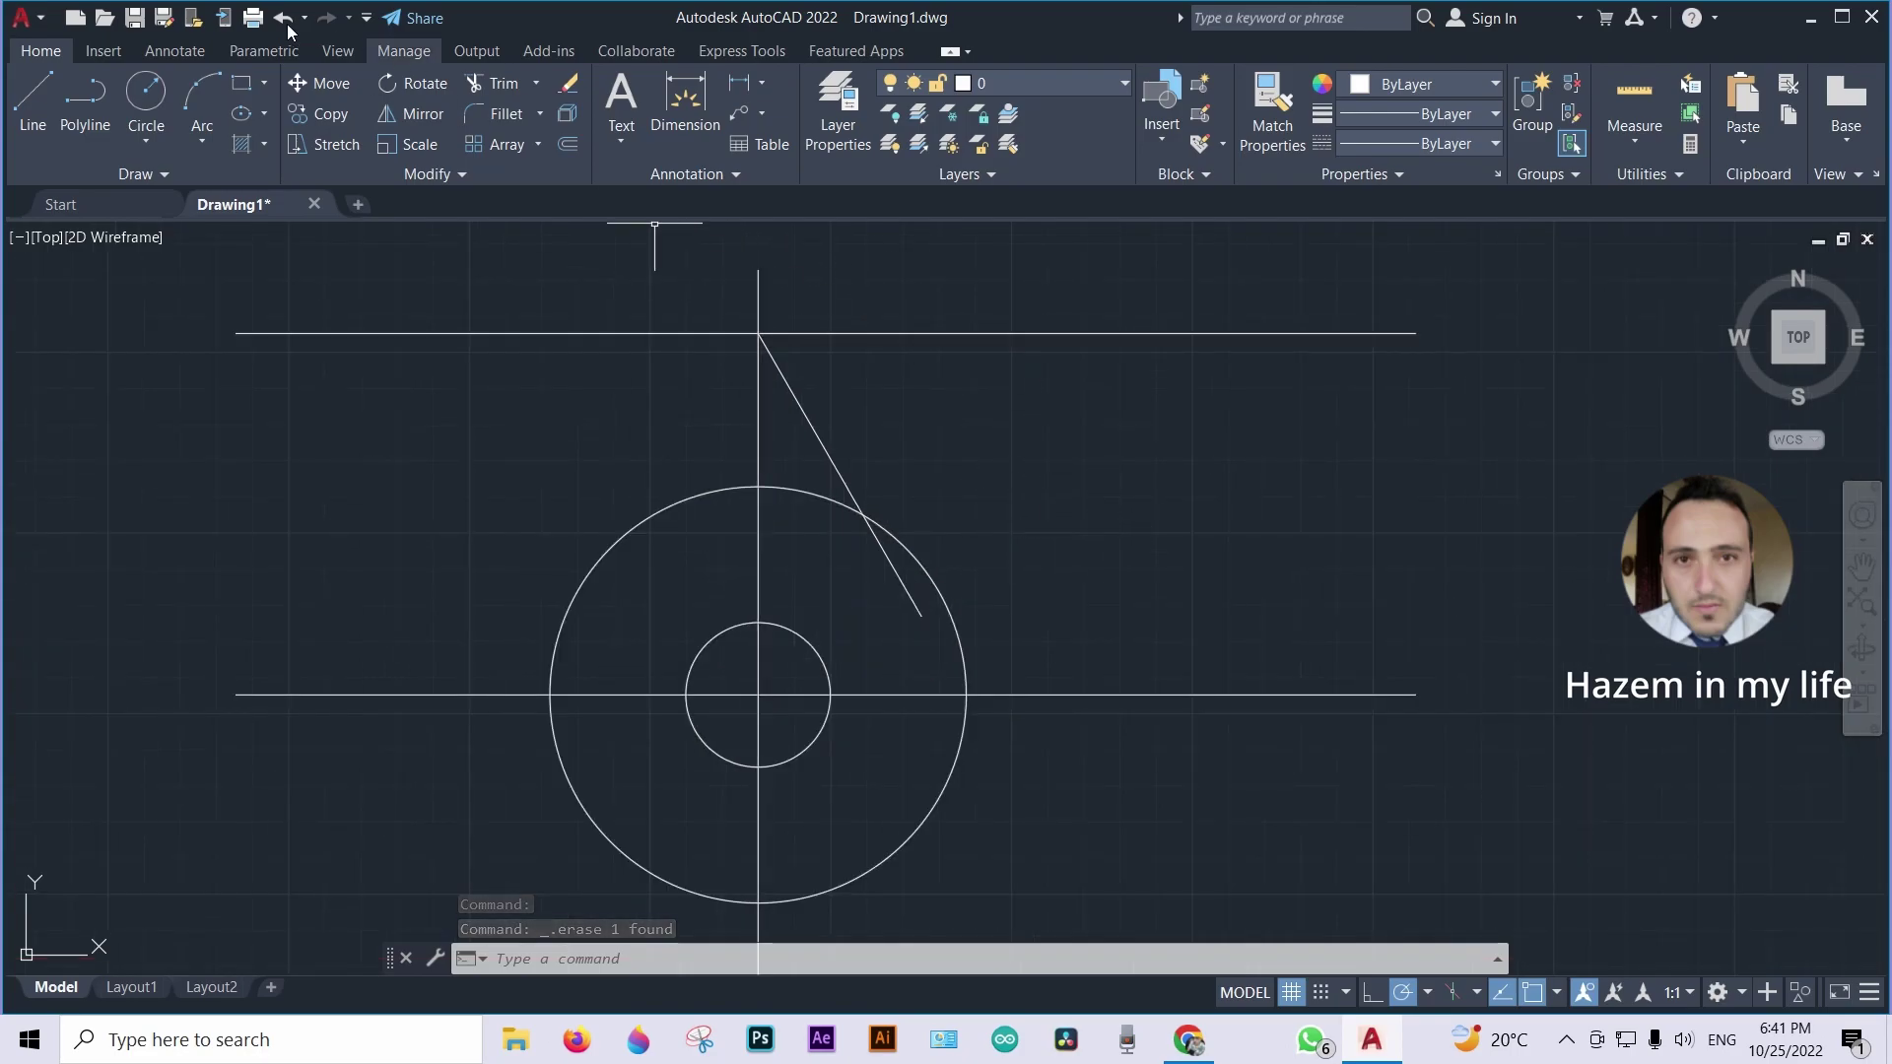
Draw a radius-31 circle centred on the slanted line's lower endpoint, then start TR (Trim)
{"action": "left_click", "coordinate": [155, 95]}
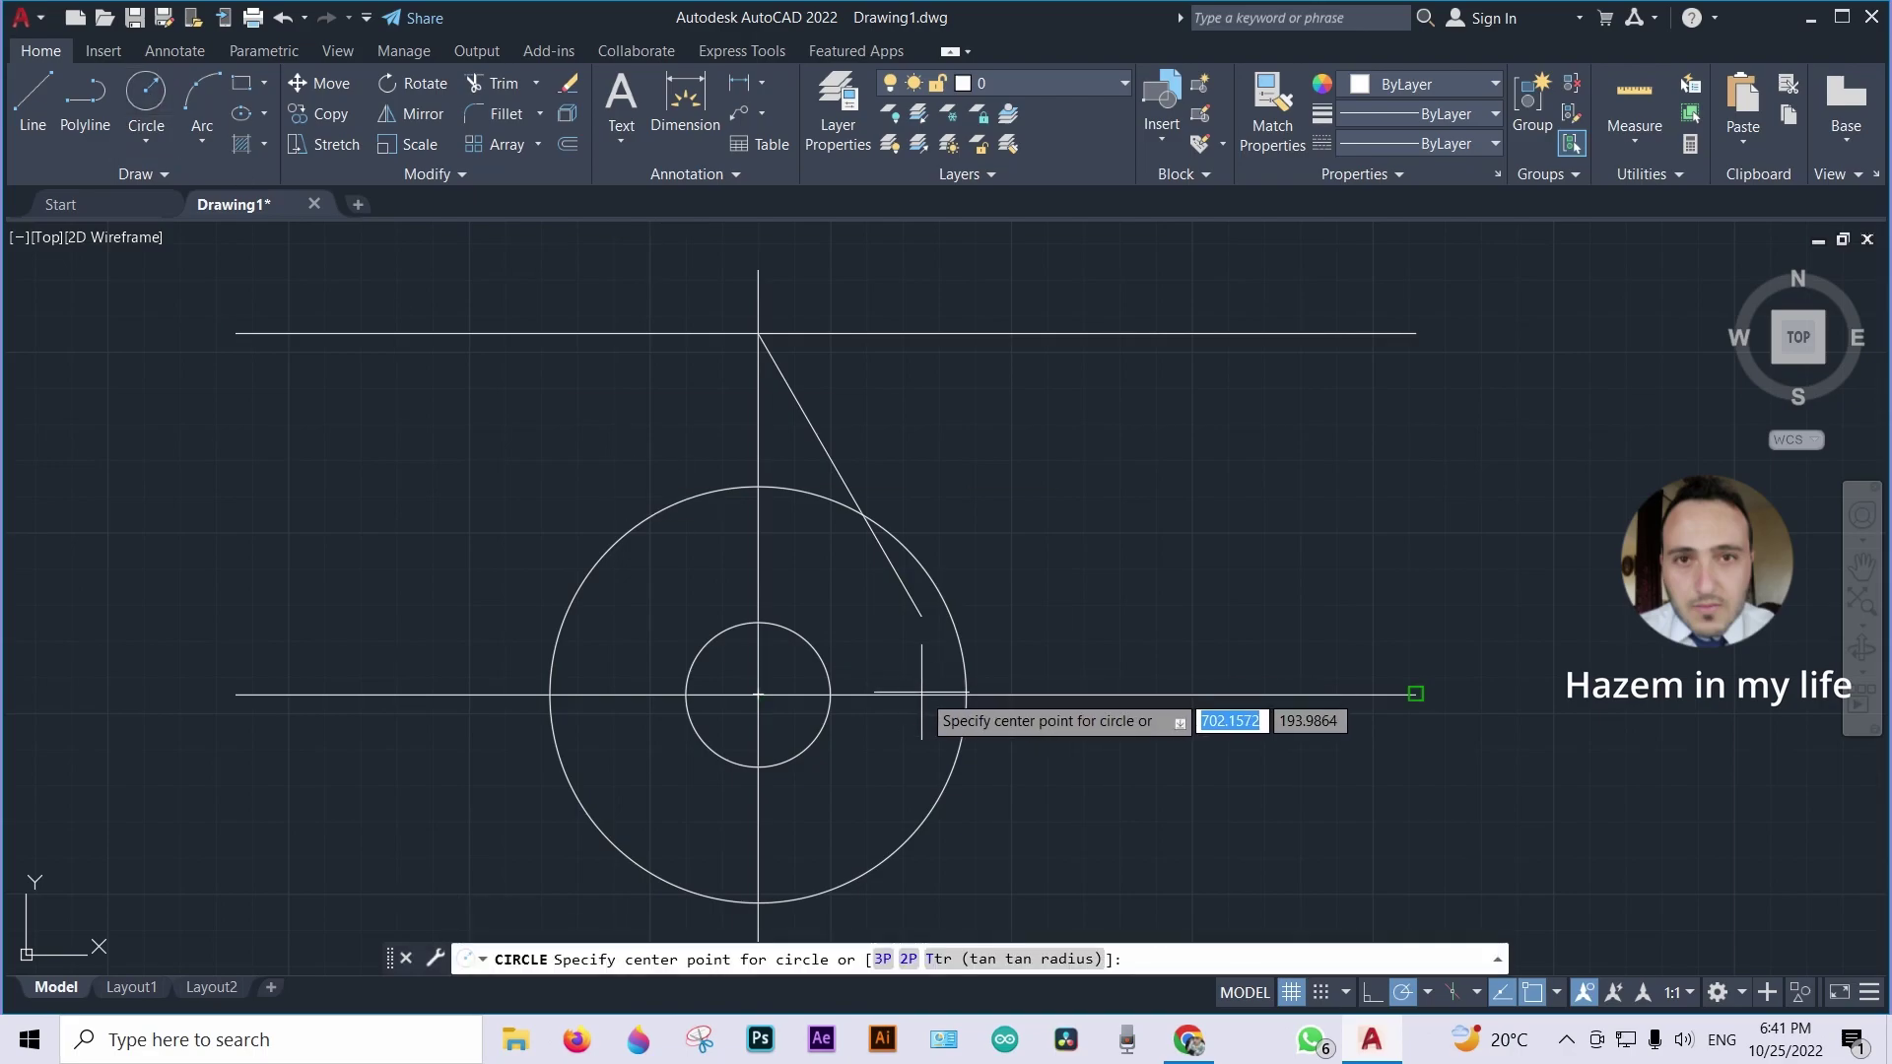
{"action": "left_click", "coordinate": [921, 616]}
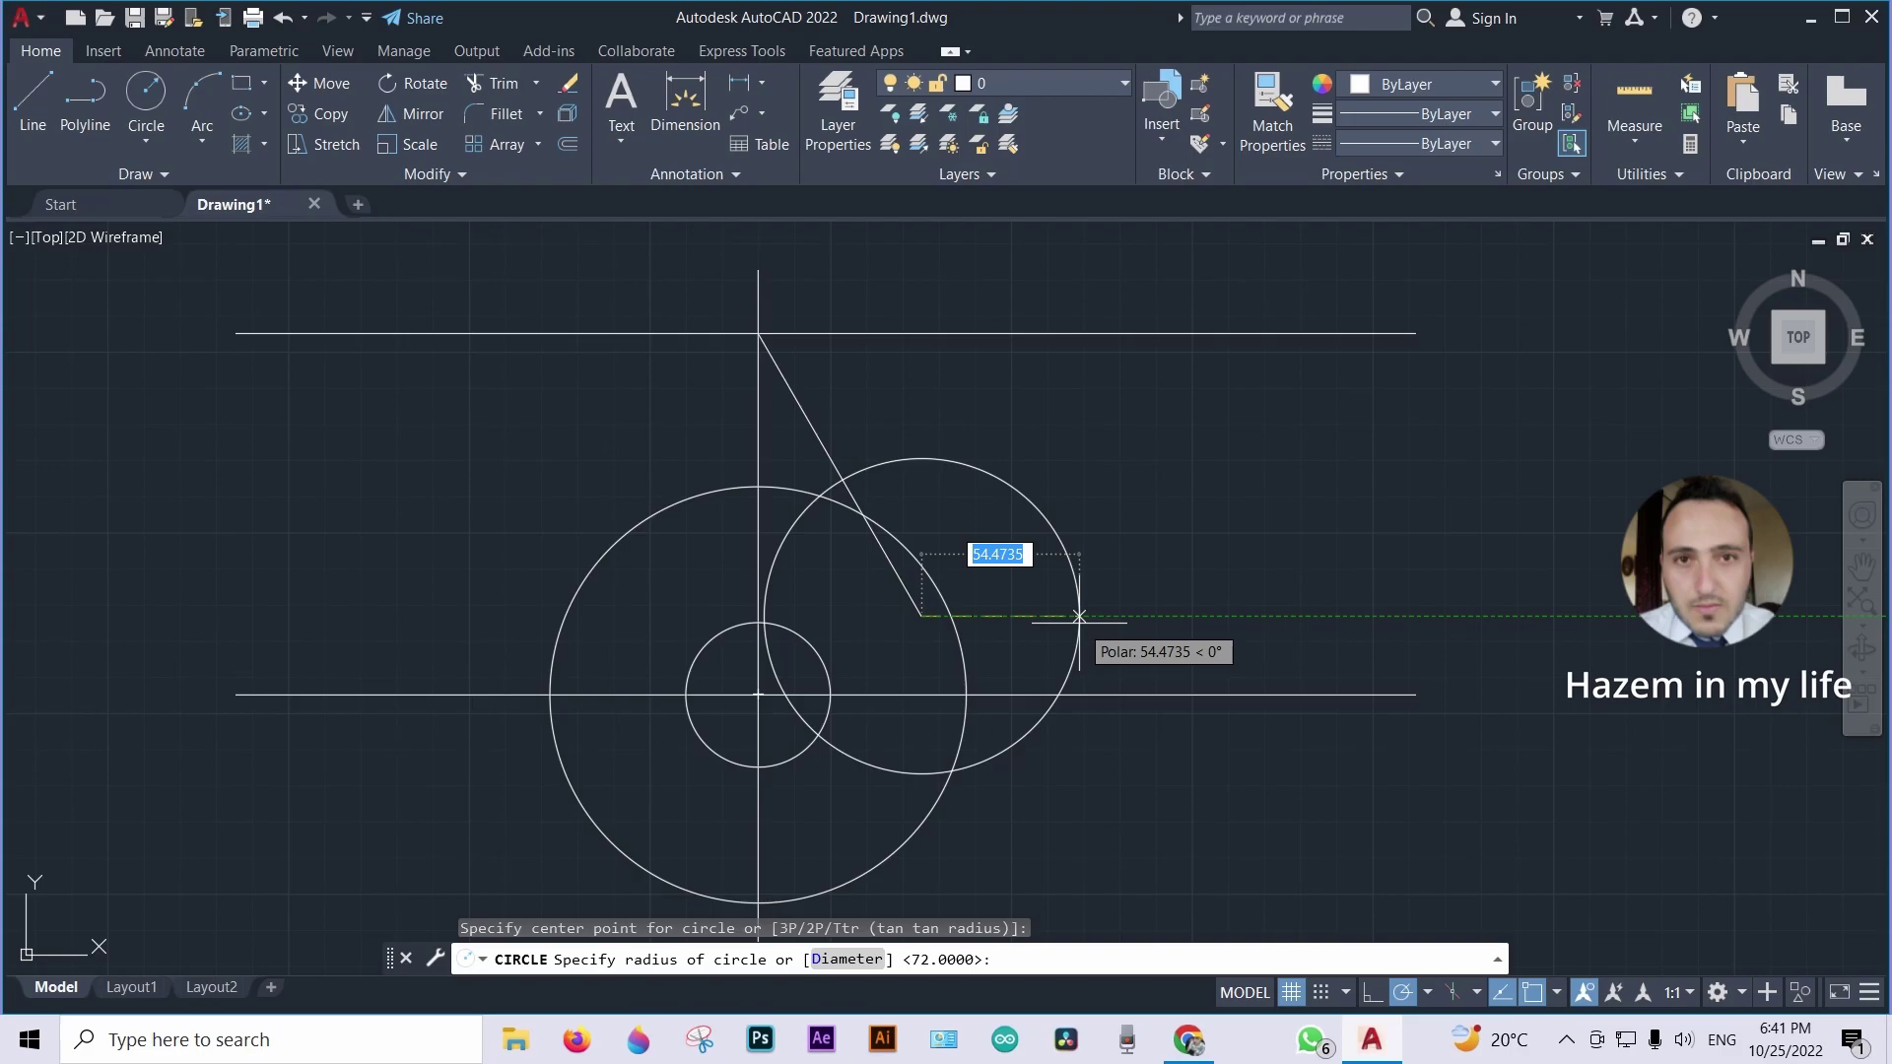
{"action": "type", "text": "31"}
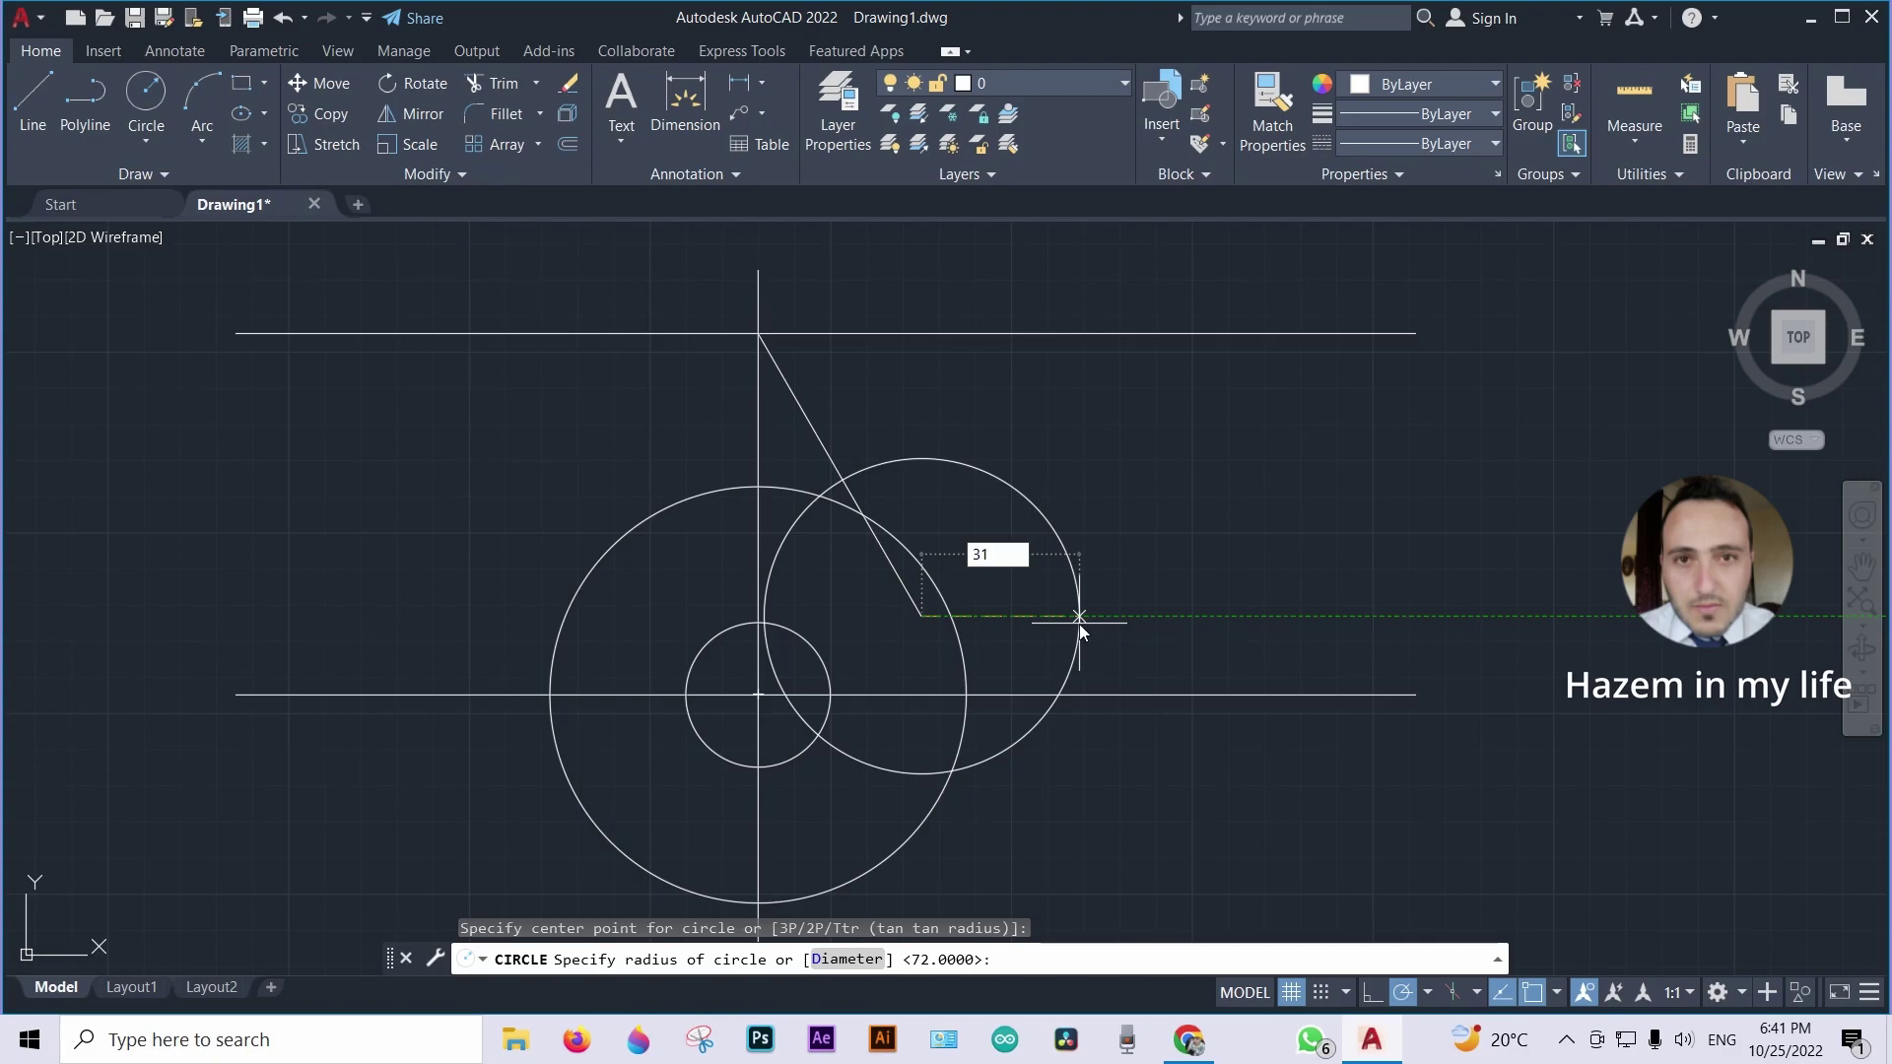
{"action": "key", "text": "Return"}
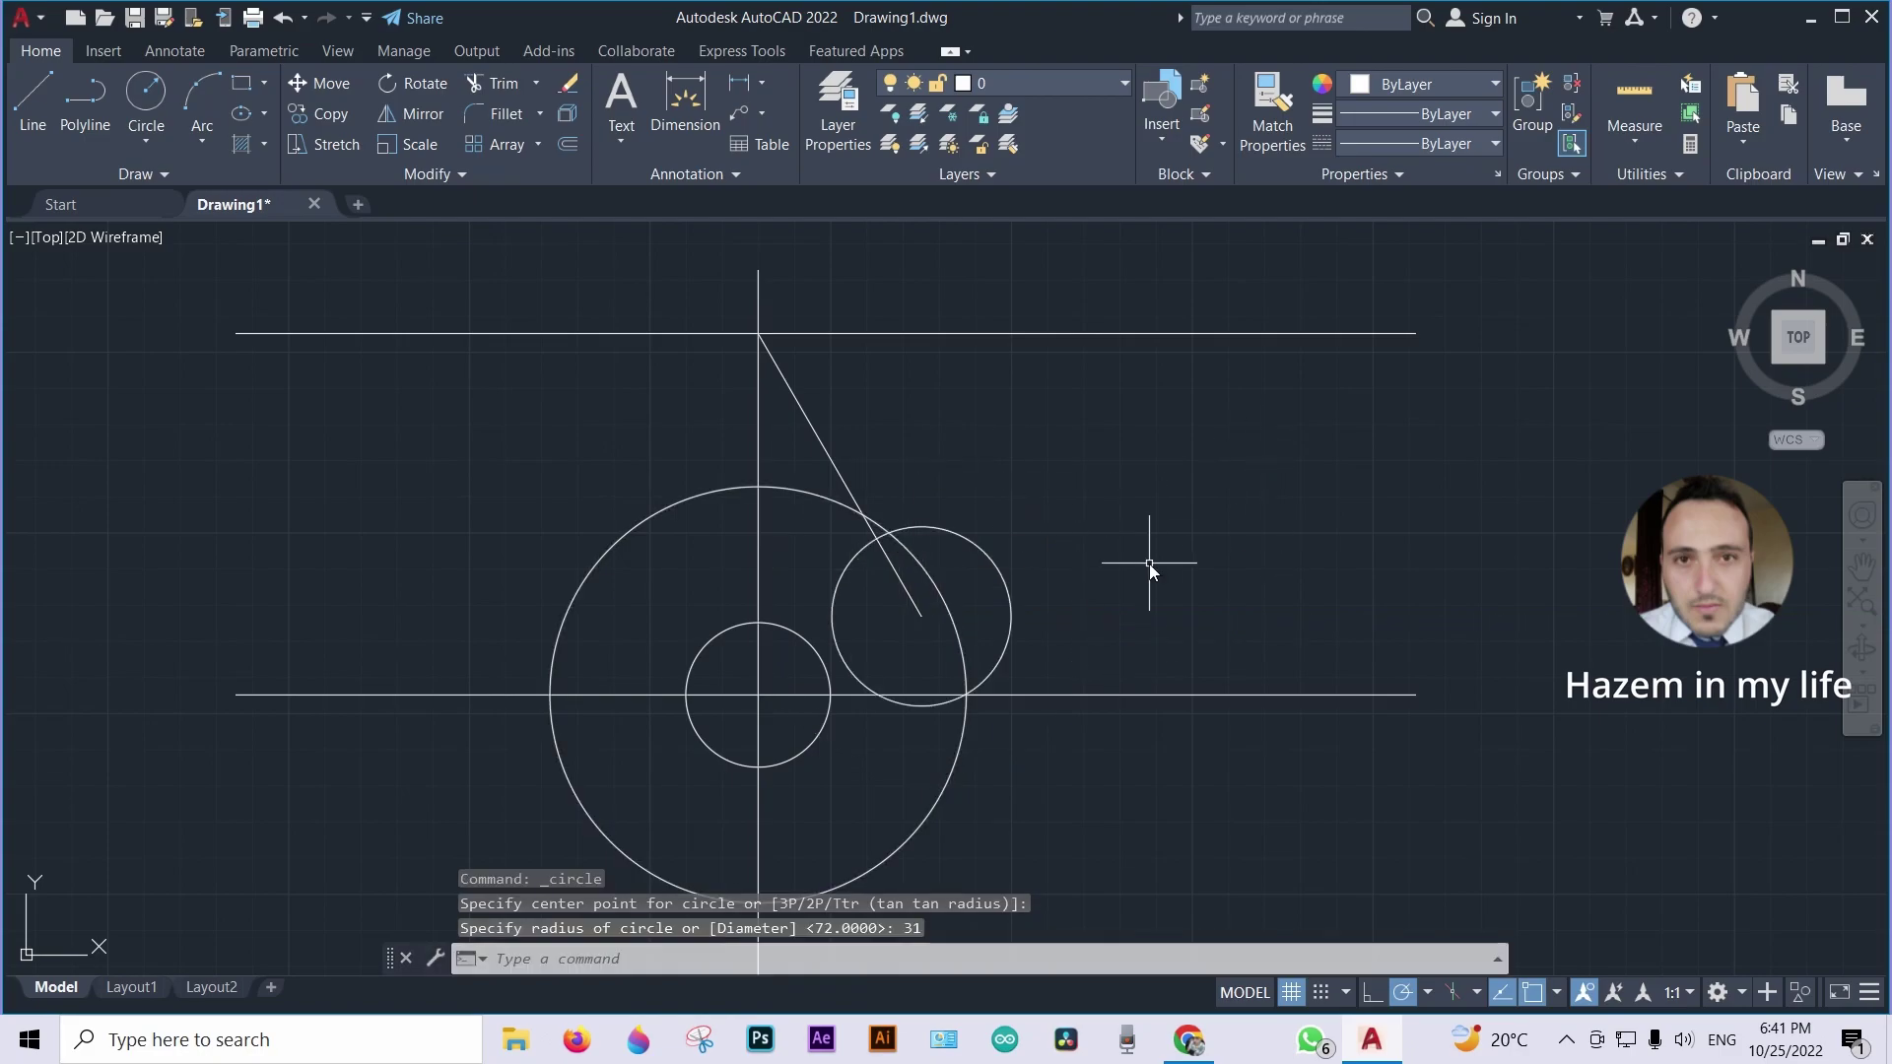
{"action": "type", "text": "trim"}
{"action": "key", "text": "Return"}
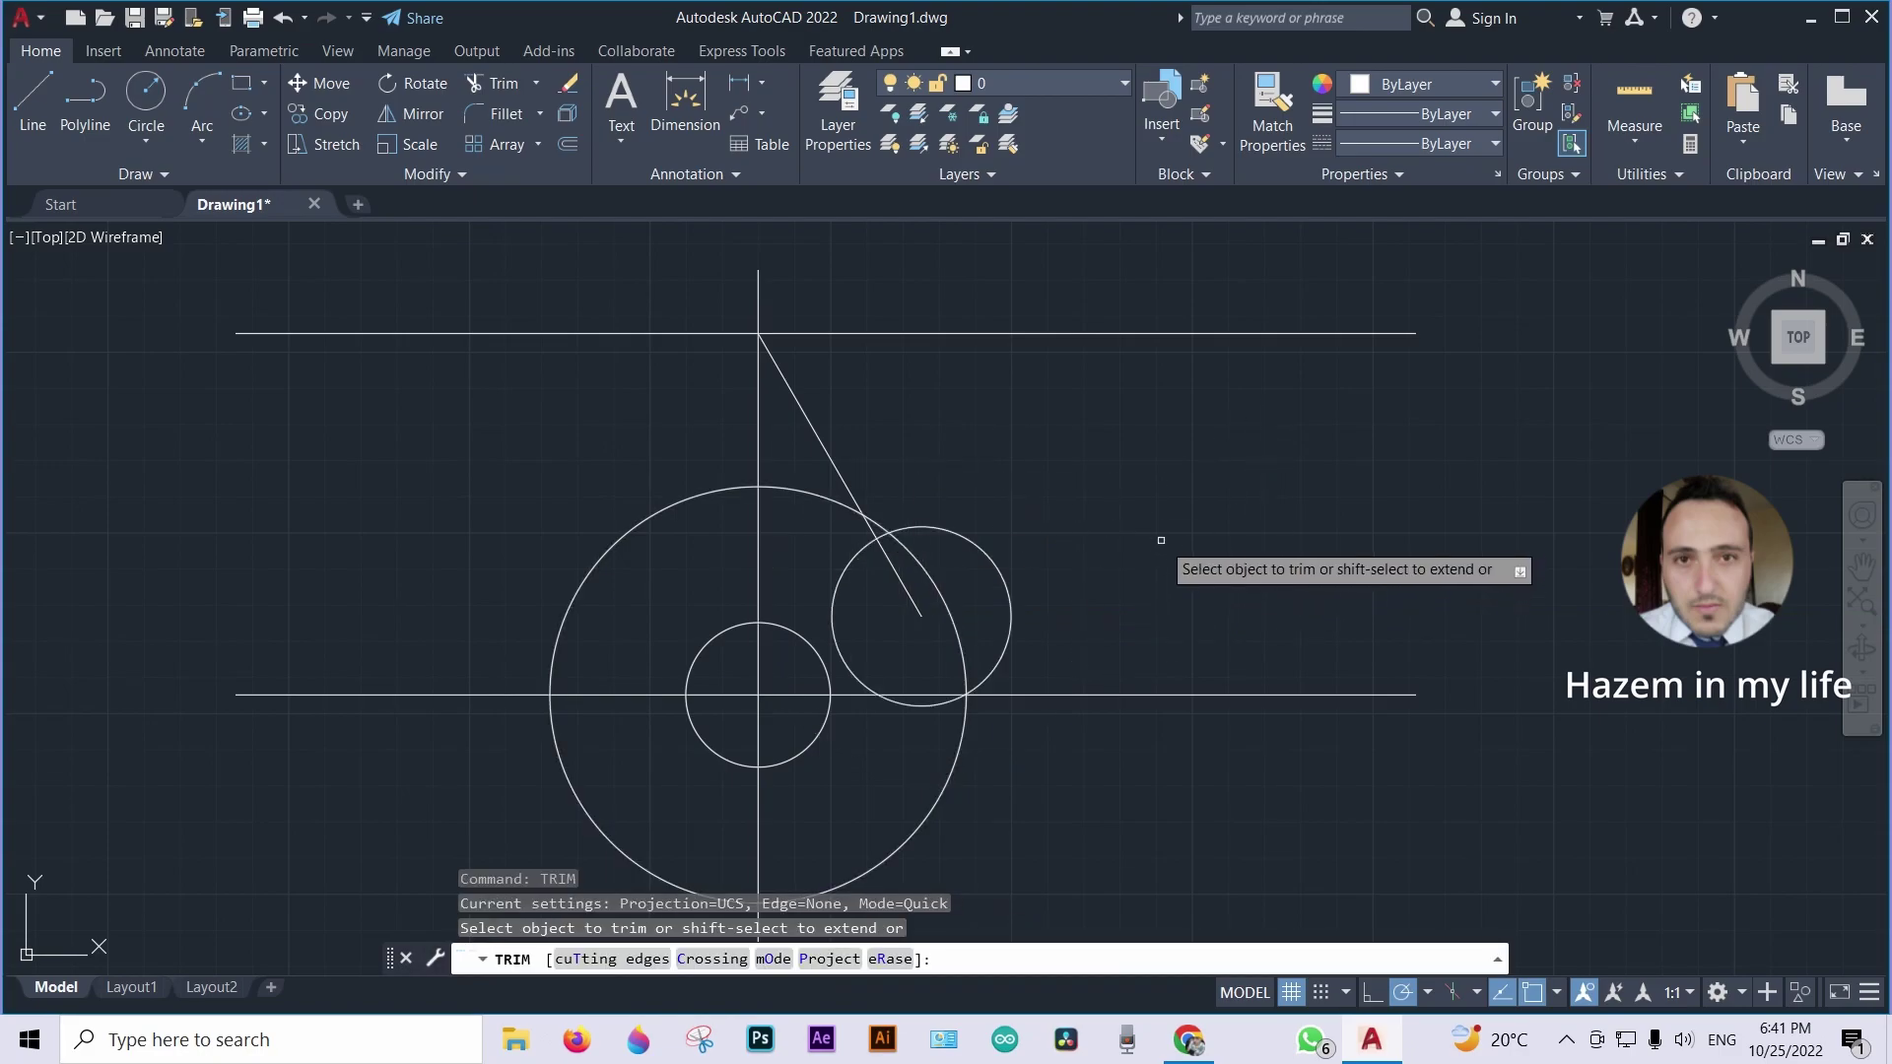
Trim the overlapping outer-circle and radius-31 arcs to form the notch and pointed top
{"action": "left_click", "coordinate": [997, 566]}
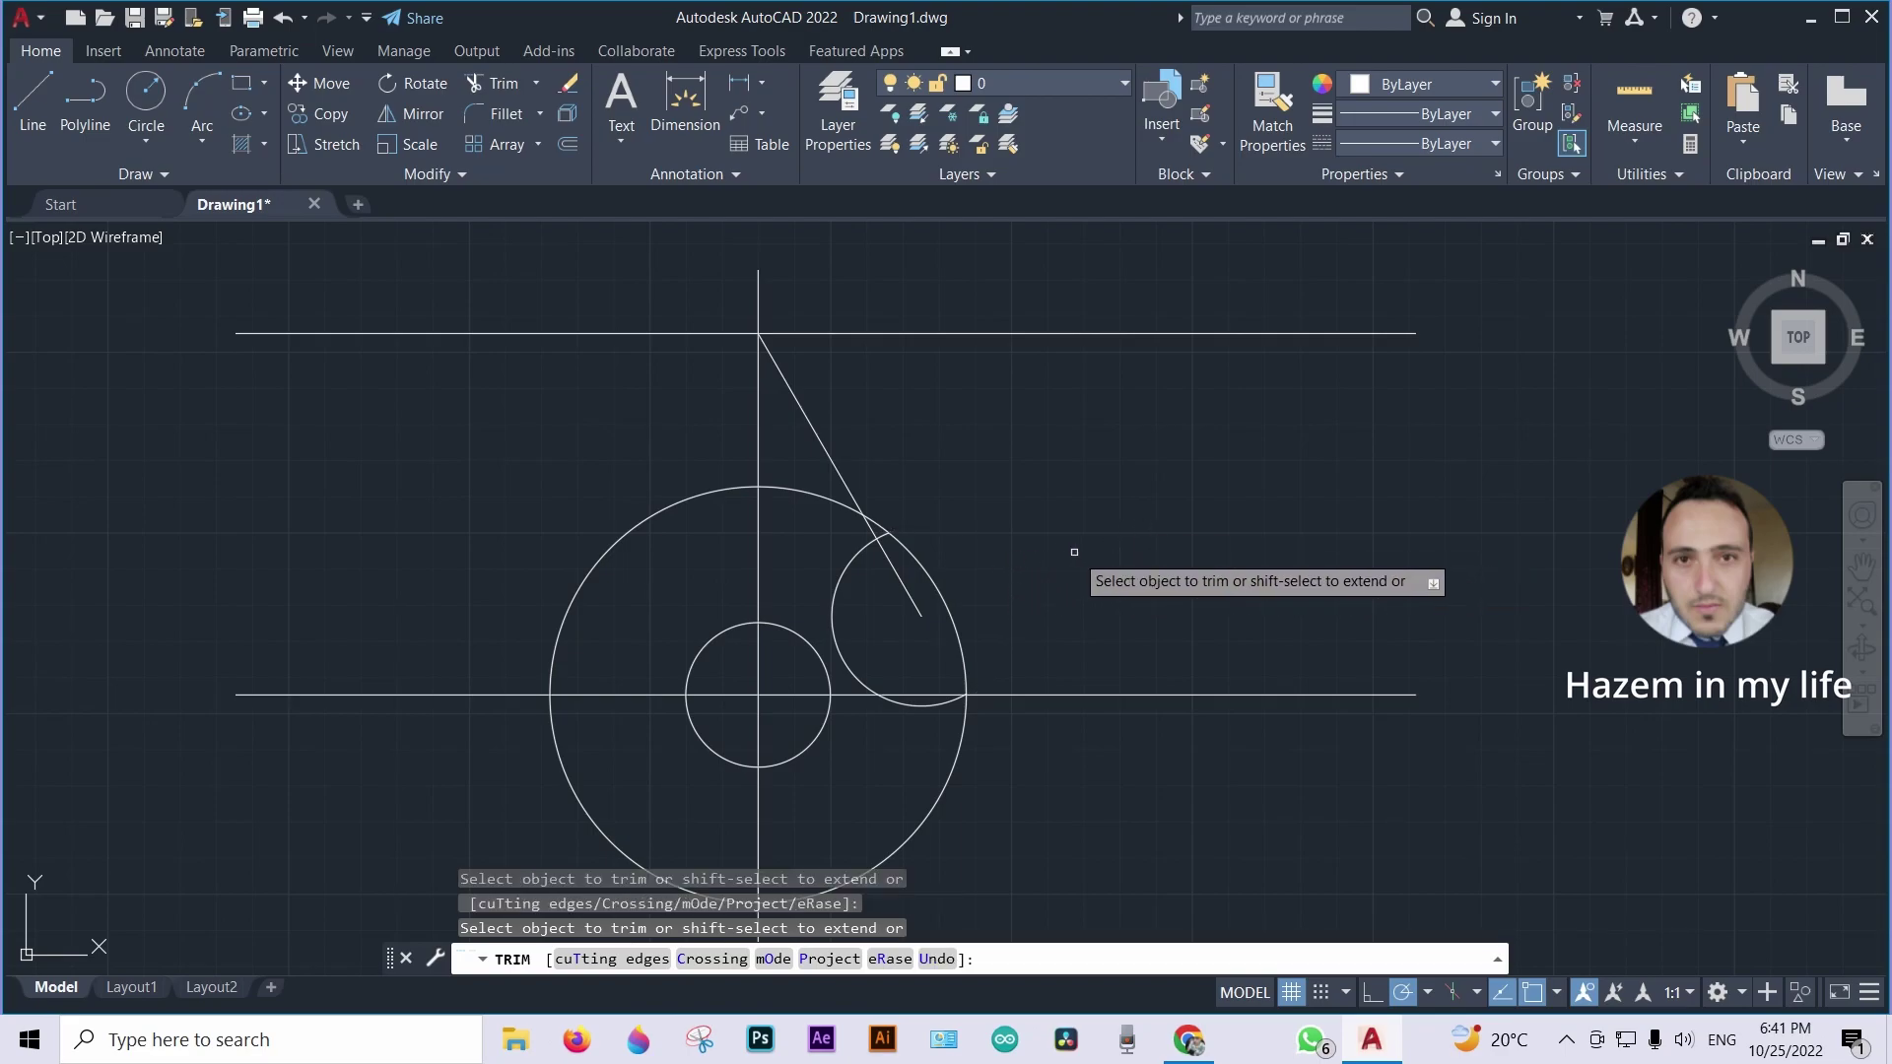
{"action": "left_click", "coordinate": [947, 607]}
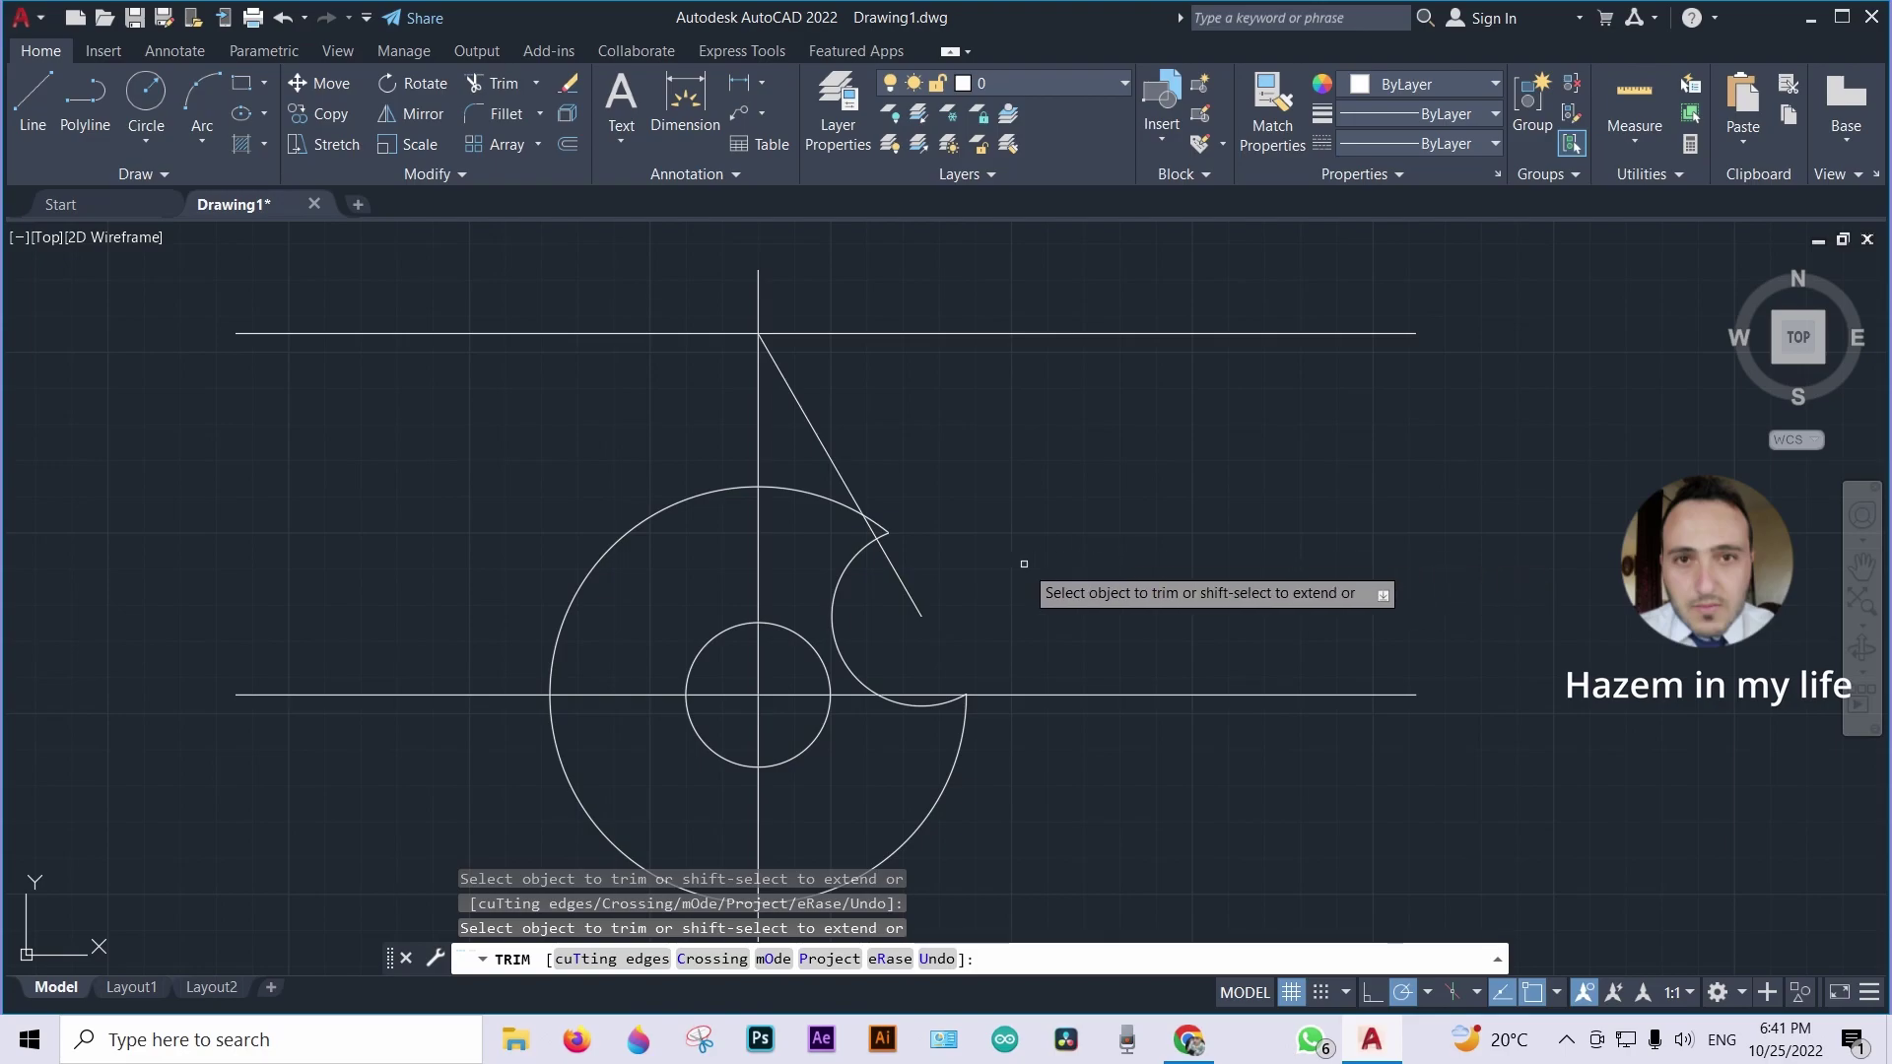
{"action": "scroll", "coordinate": [888, 537], "scroll_direction": "up", "scroll_amount": 4}
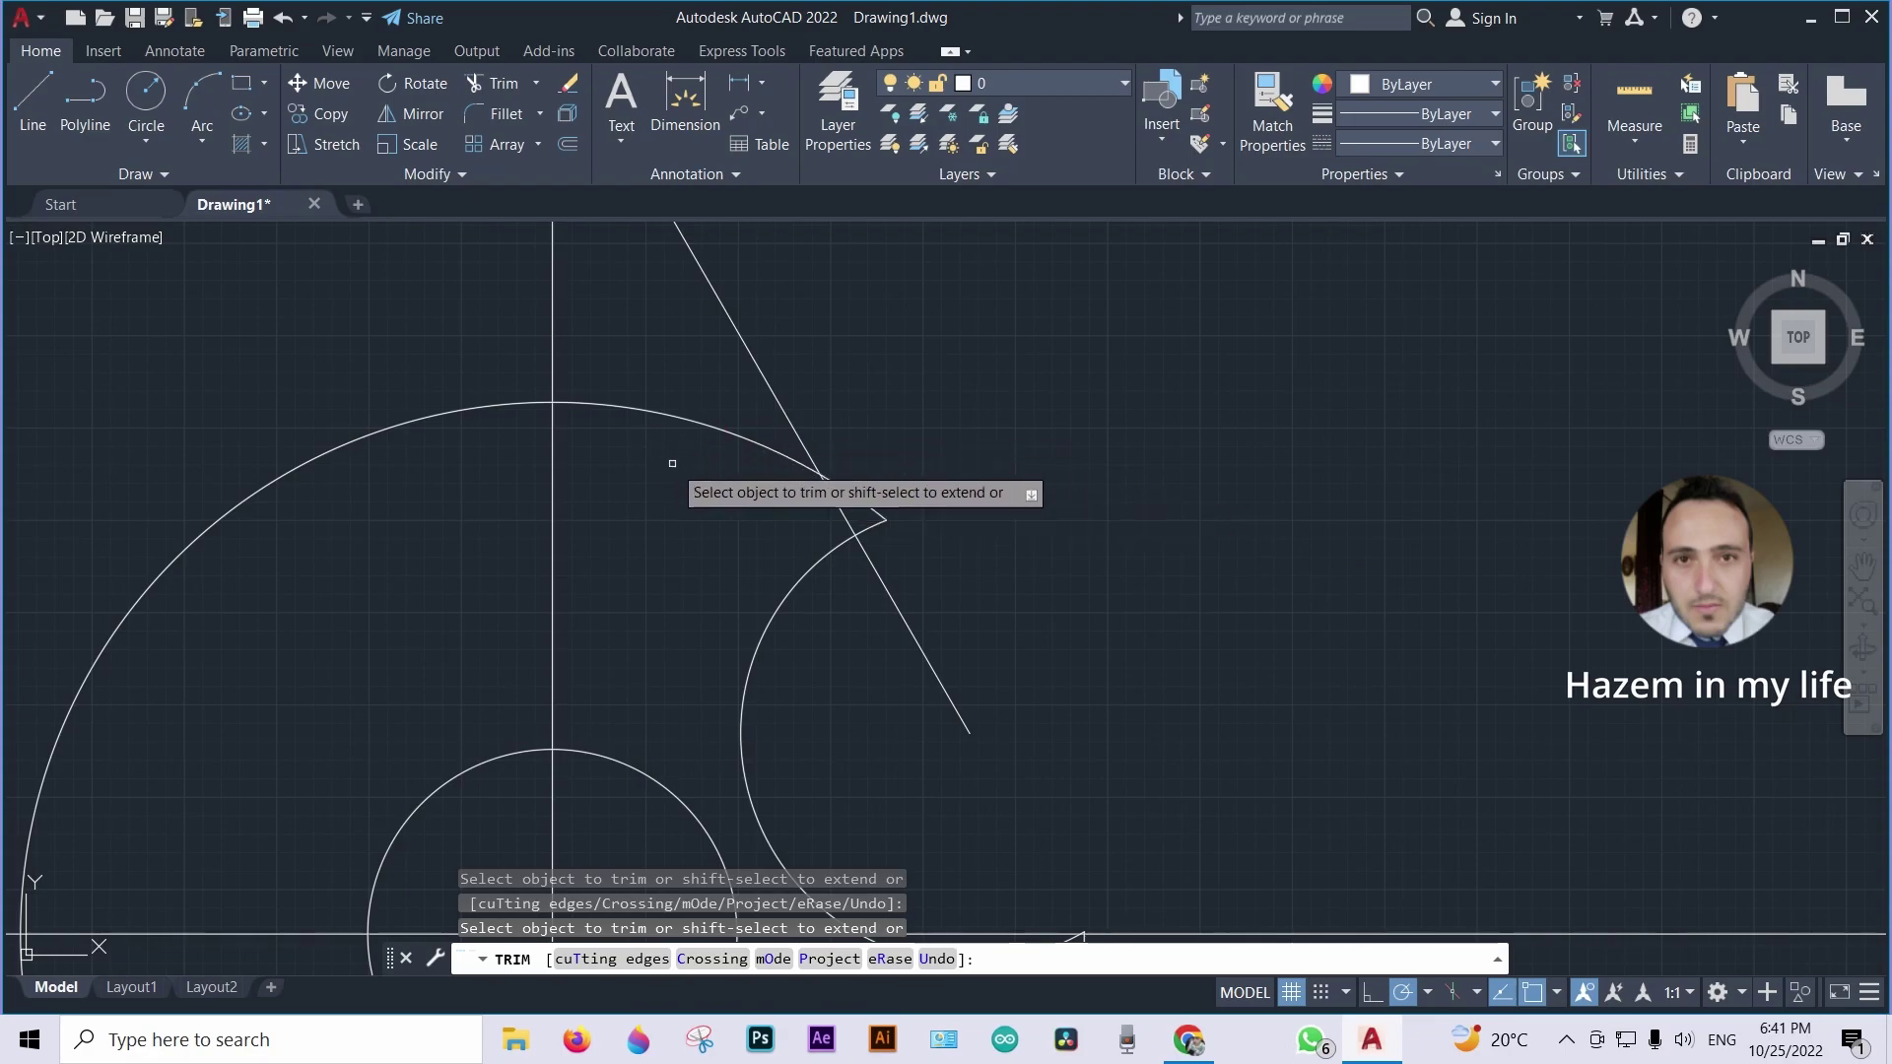
{"action": "left_click", "coordinate": [749, 435]}
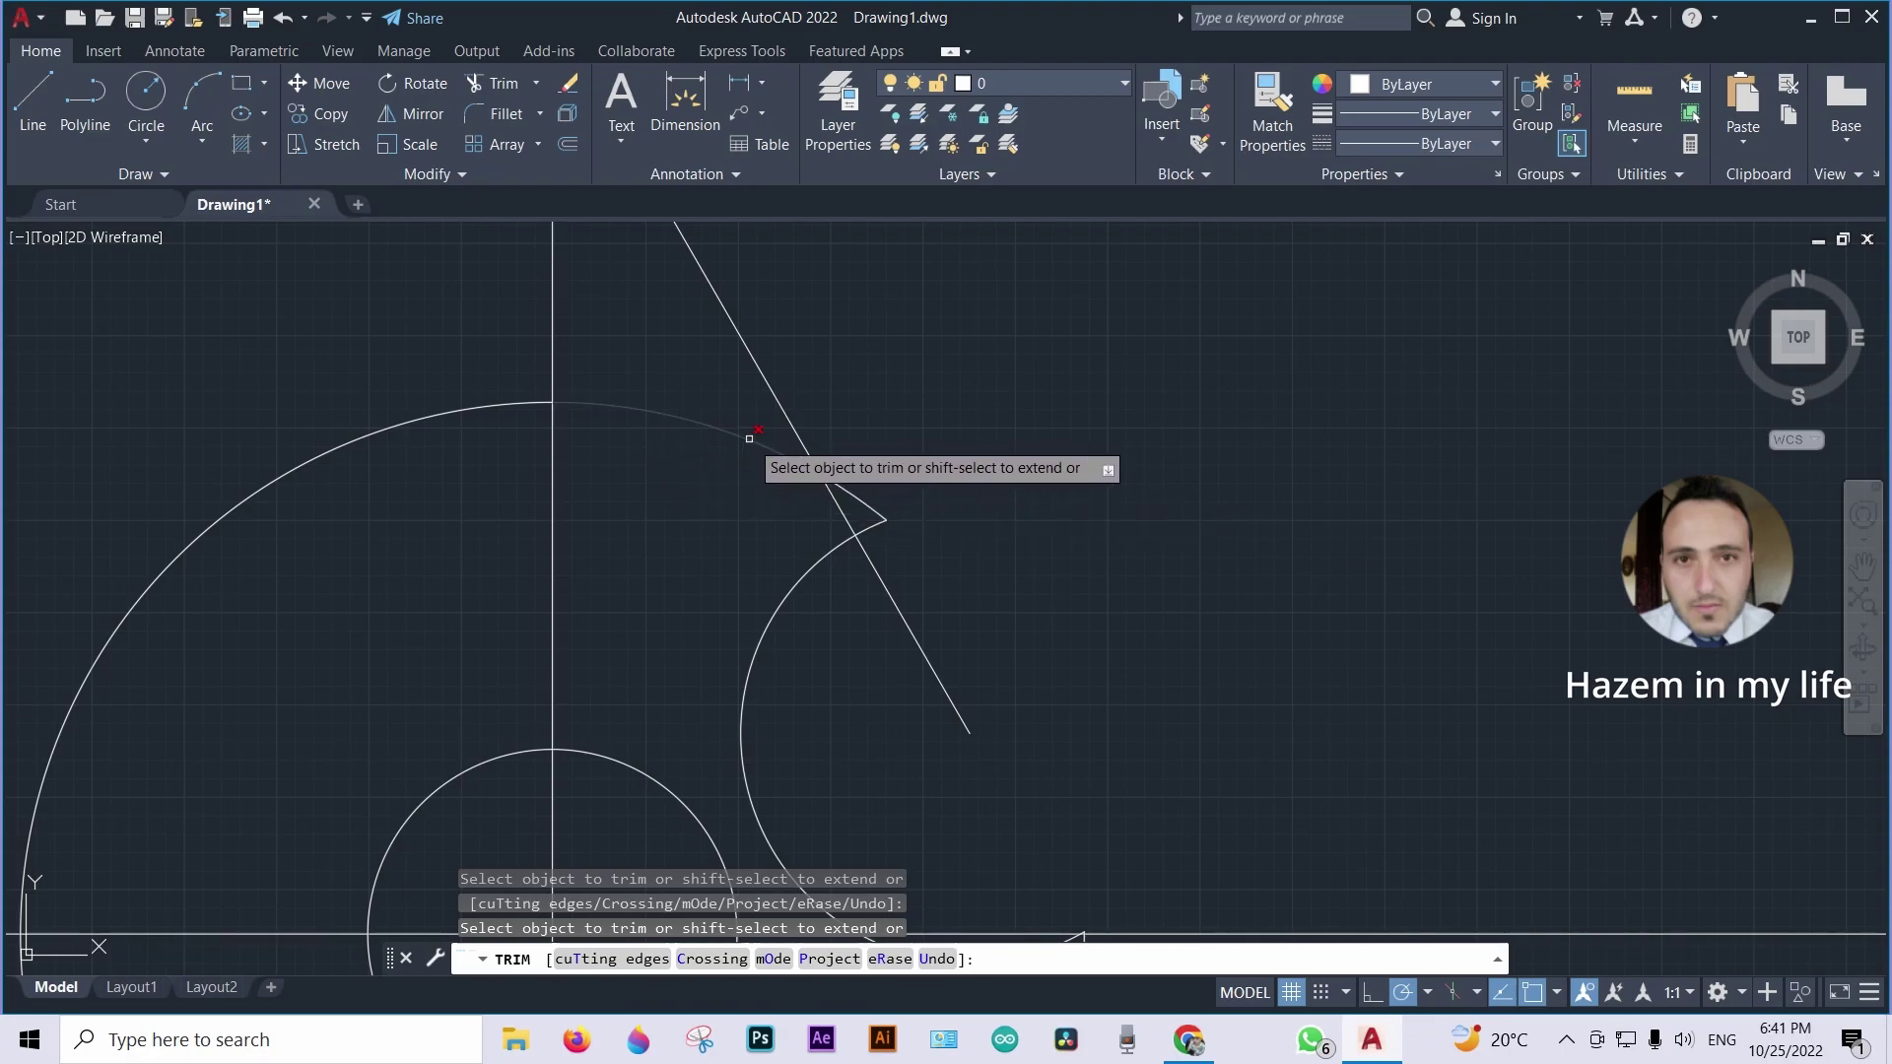
{"action": "left_click", "coordinate": [866, 506]}
{"action": "scroll", "coordinate": [1246, 609], "scroll_direction": "down", "scroll_amount": 2}
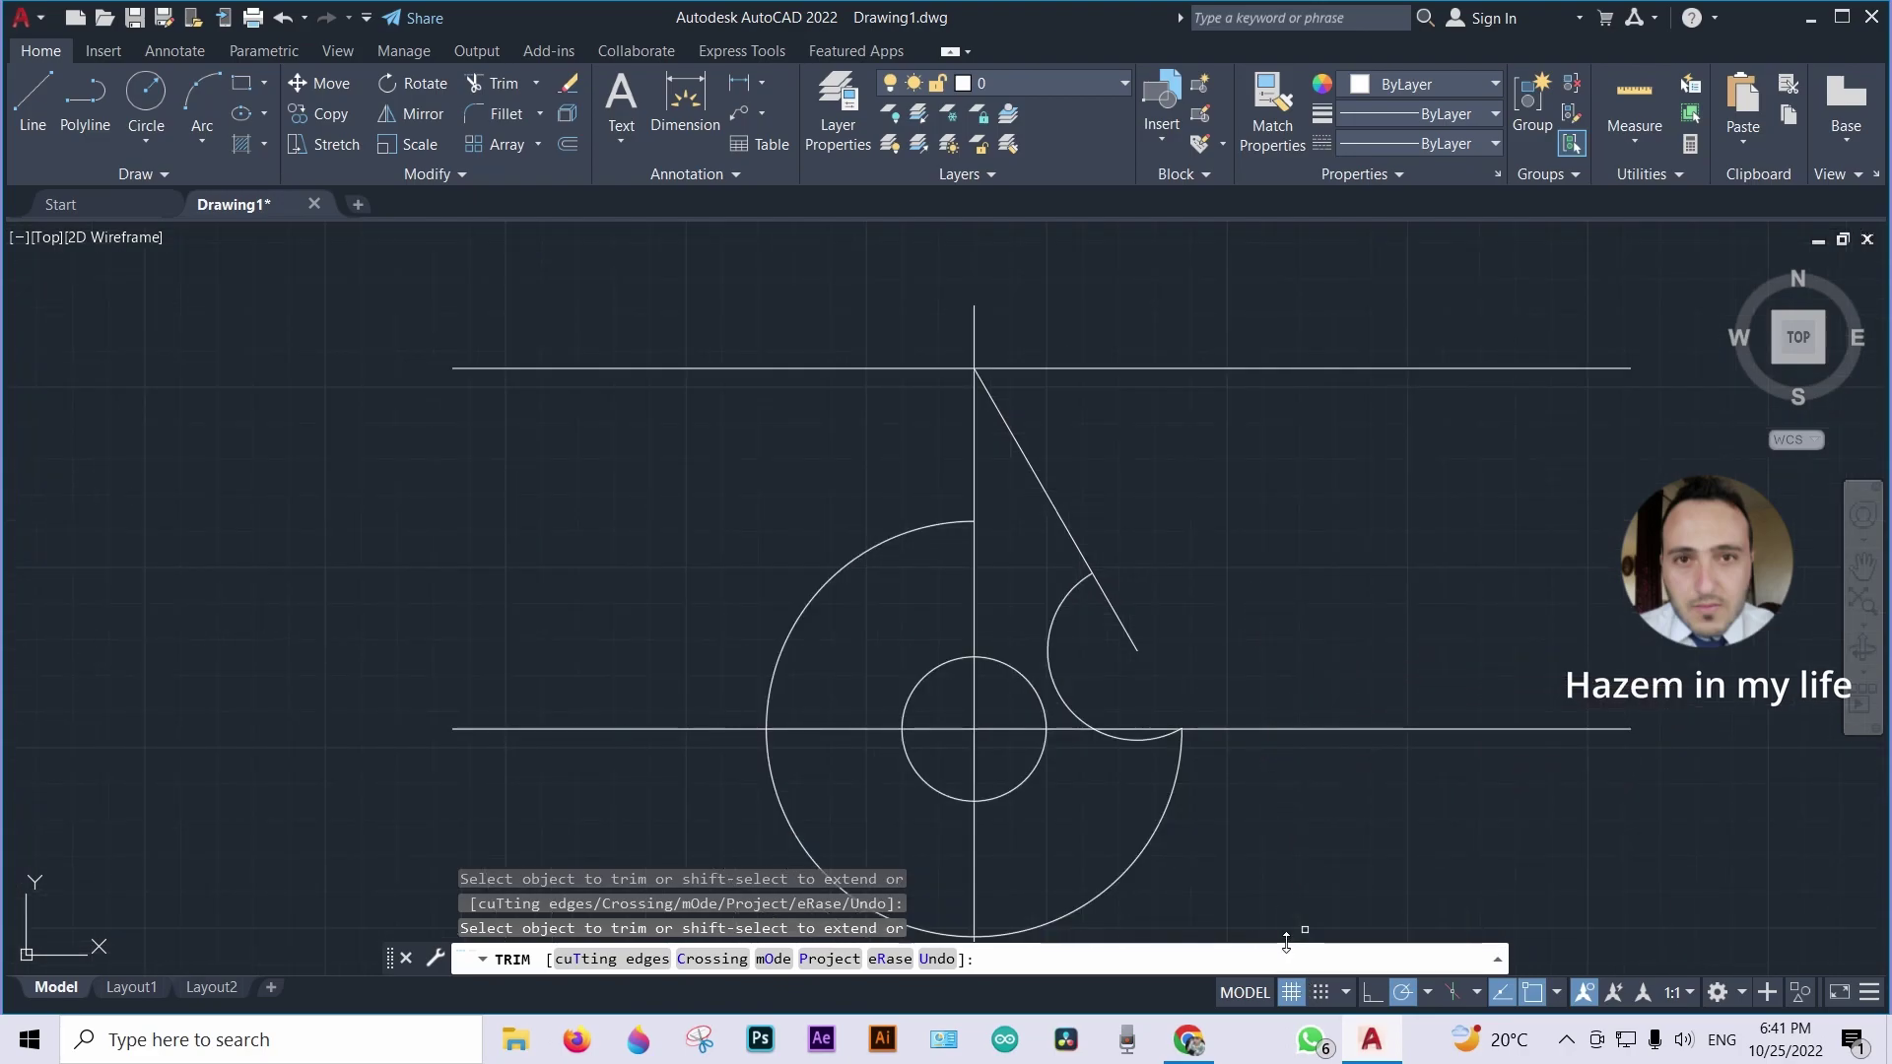
Trim the slanted line's tail beyond the notch arc and end trimming
{"action": "left_click", "coordinate": [1114, 610]}
{"action": "middle_click_drag", "start_coordinate": [1377, 643], "coordinate": [1263, 601]}
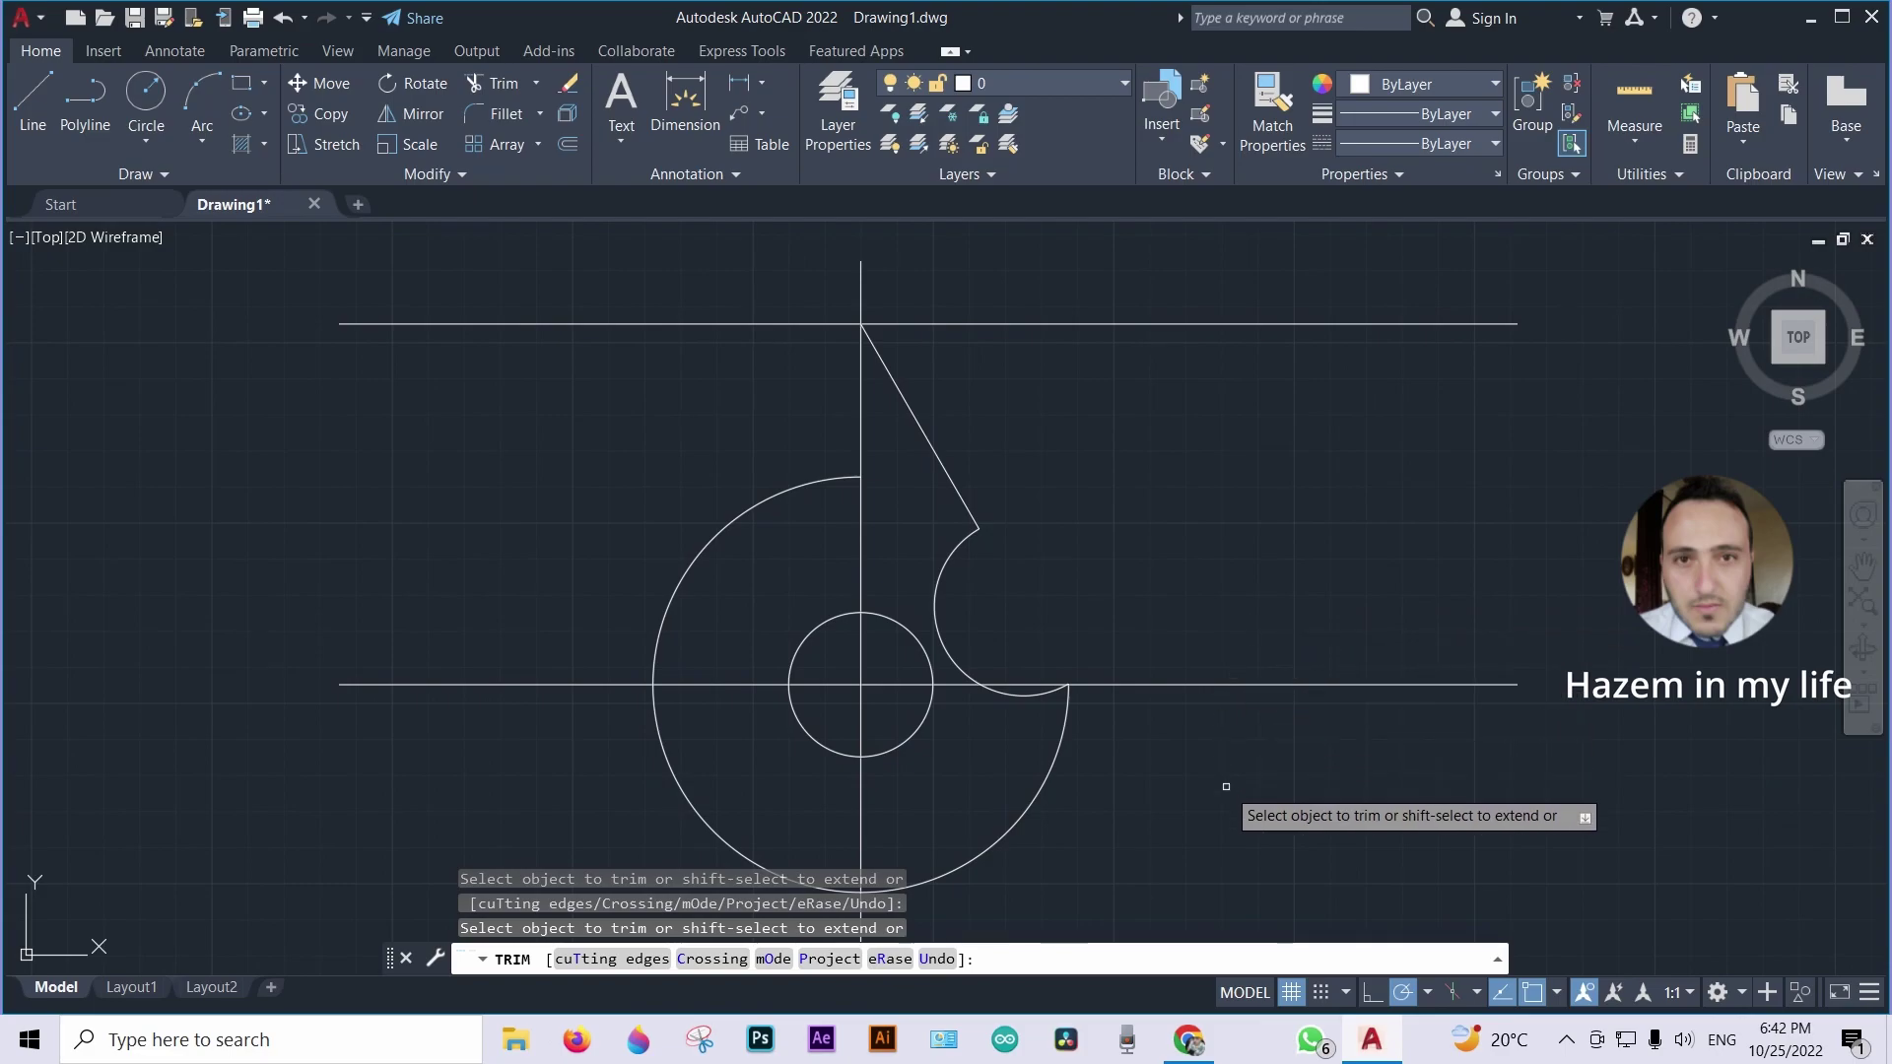
{"action": "scroll", "coordinate": [1106, 752], "scroll_direction": "up", "scroll_amount": 5}
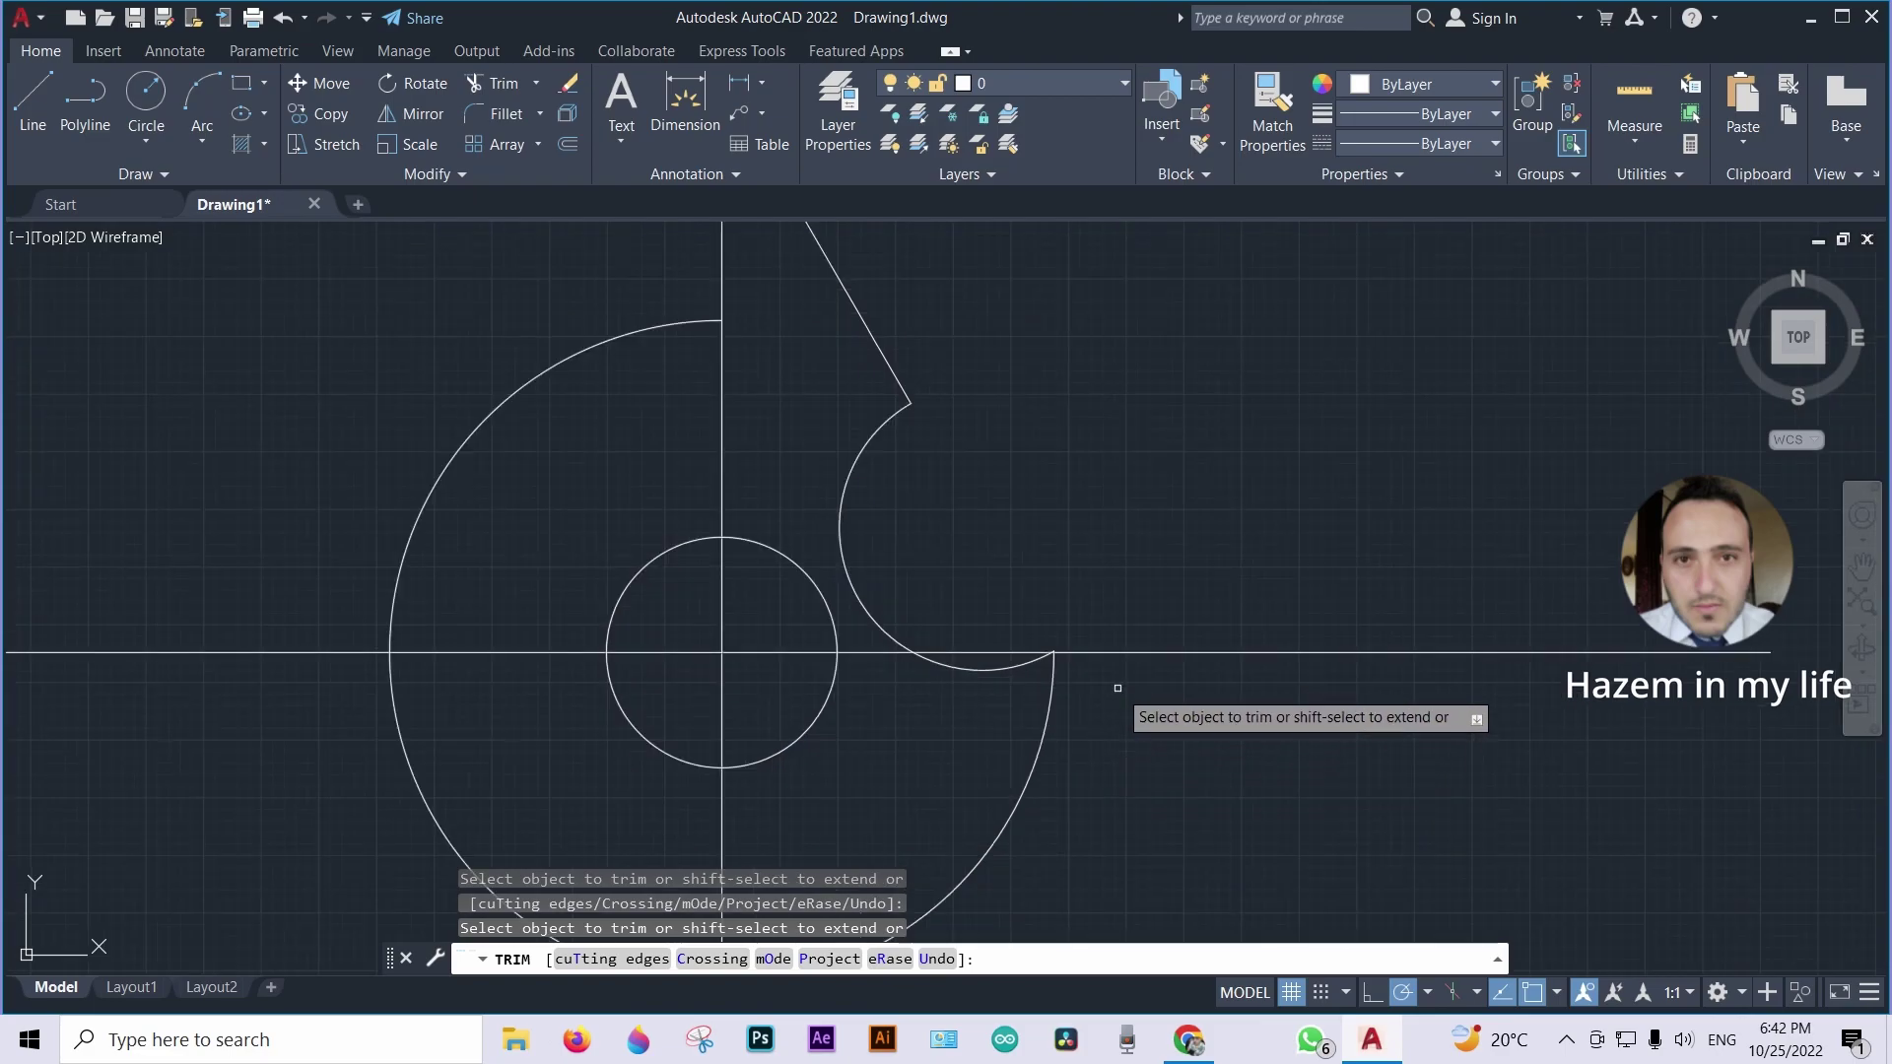
{"action": "scroll", "coordinate": [1083, 670], "scroll_direction": "up", "scroll_amount": 1}
{"action": "scroll", "coordinate": [1075, 659], "scroll_direction": "up", "scroll_amount": 5}
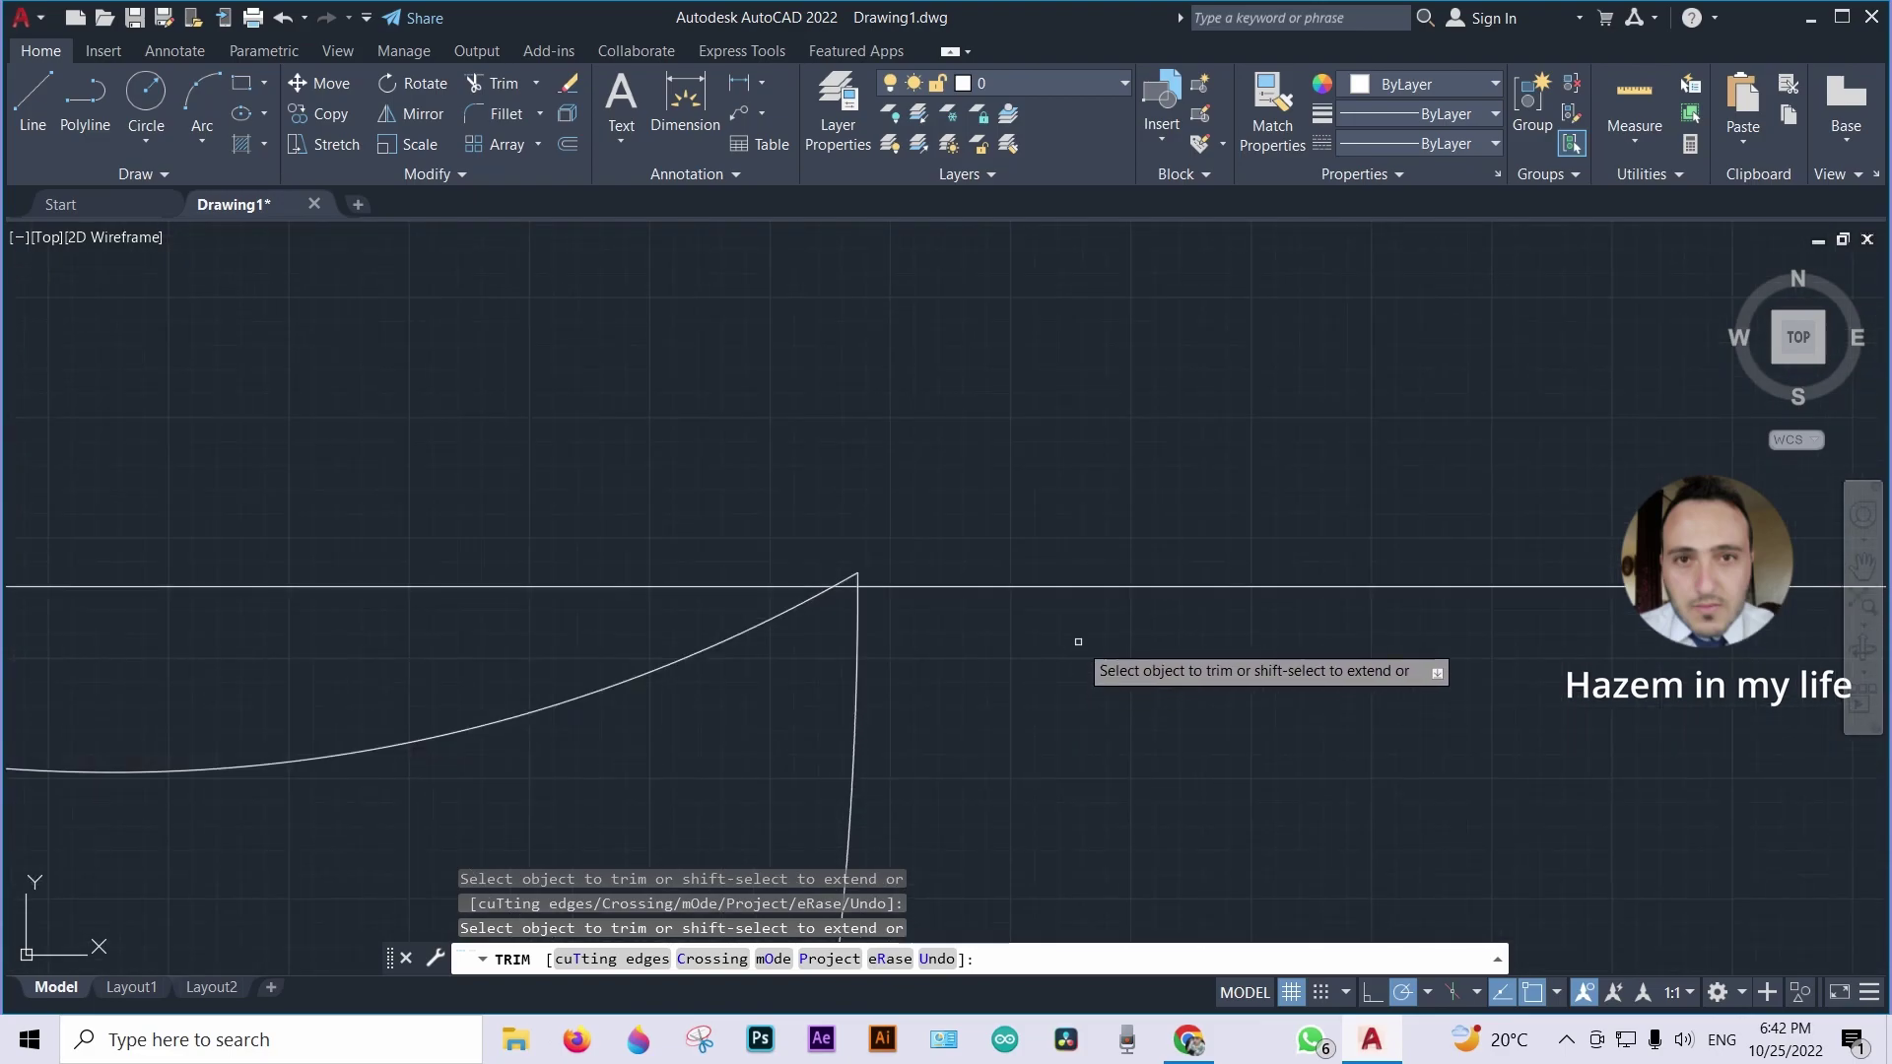
{"action": "scroll", "coordinate": [1064, 564], "scroll_direction": "down", "scroll_amount": 1}
{"action": "scroll", "coordinate": [936, 601], "scroll_direction": "down", "scroll_amount": 2}
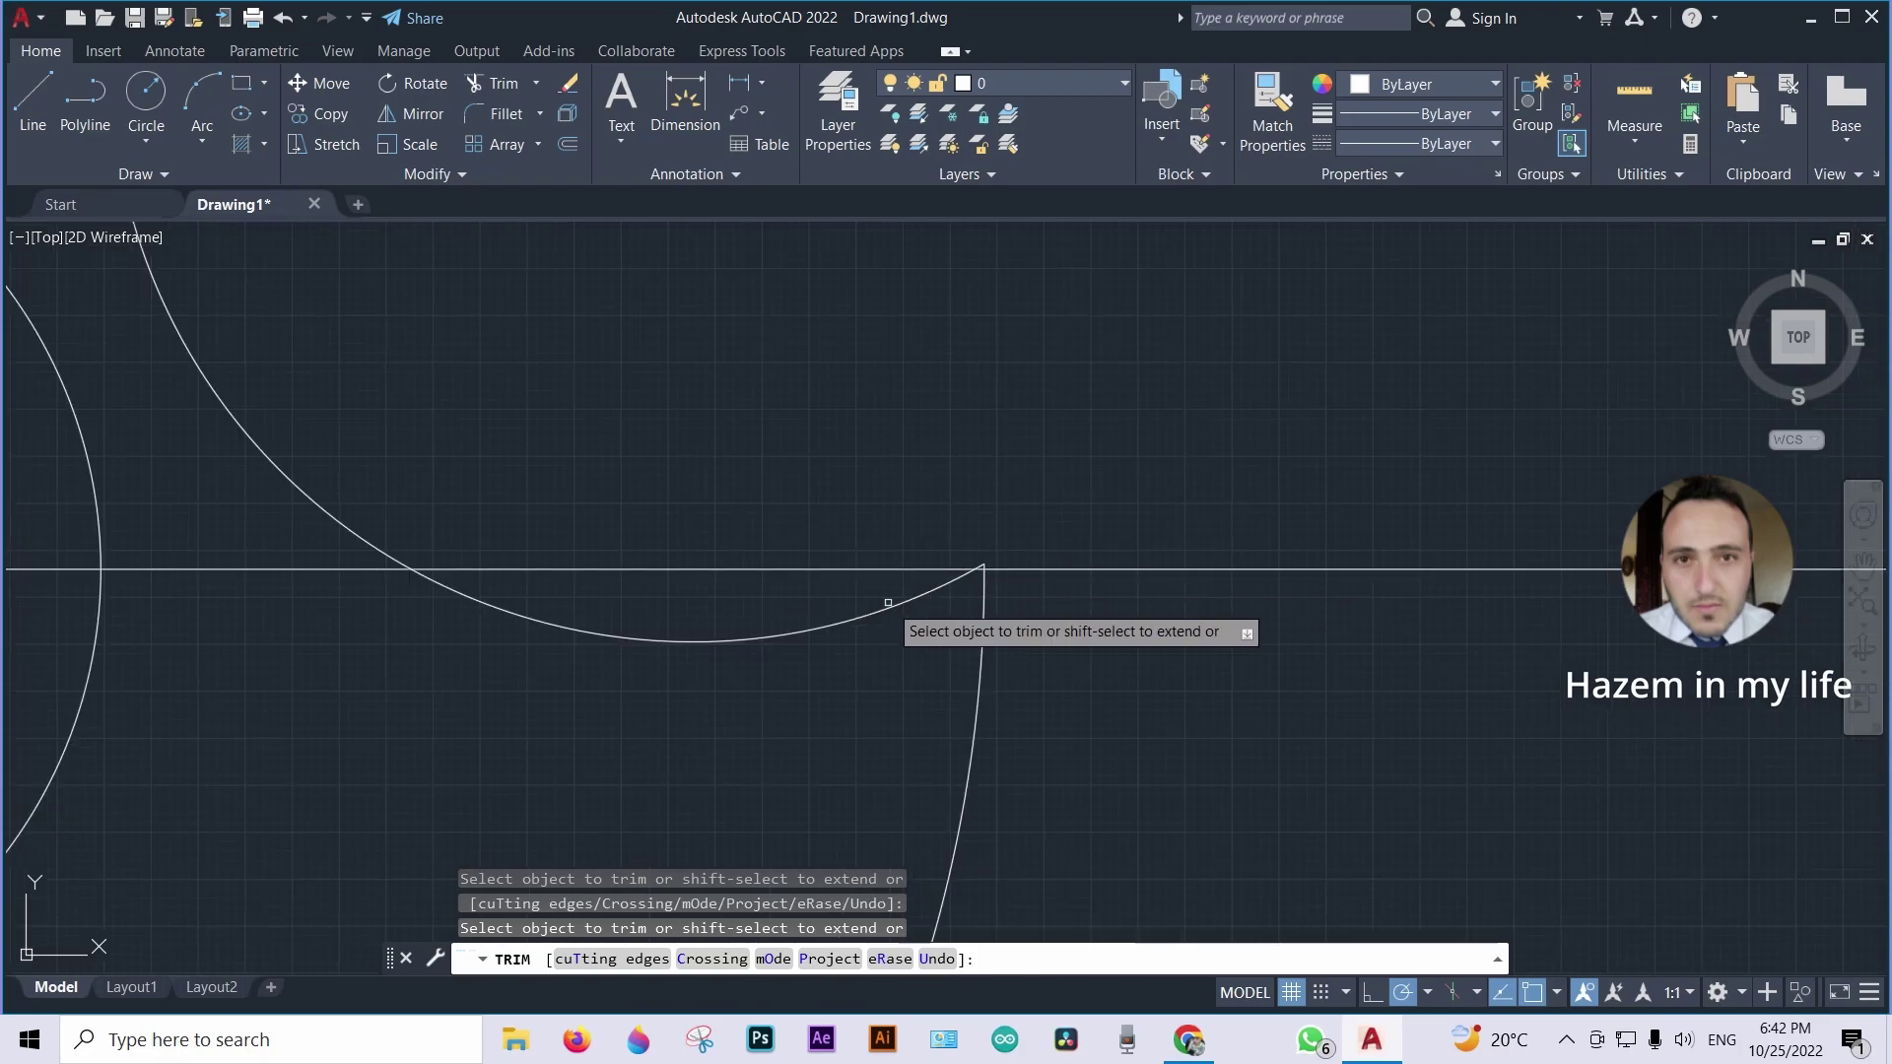
{"action": "scroll", "coordinate": [688, 580], "scroll_direction": "down", "scroll_amount": 4}
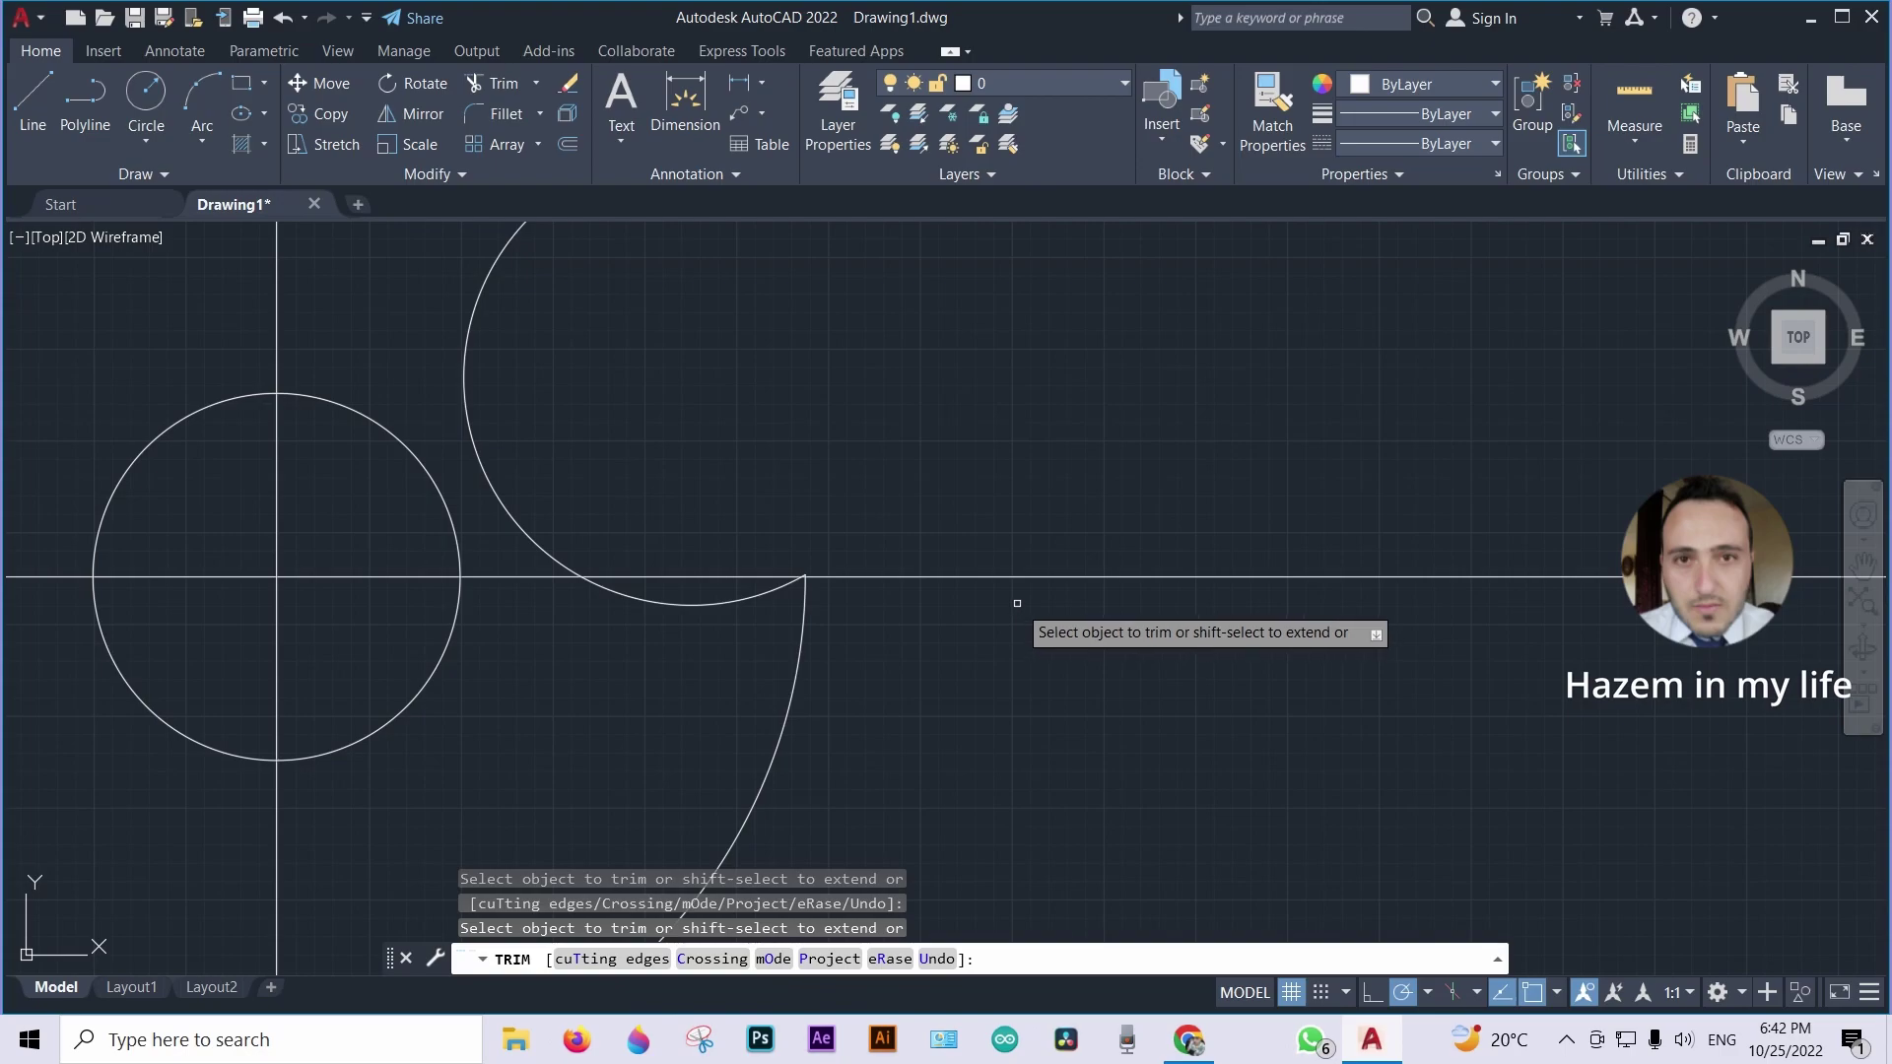
{"action": "scroll", "coordinate": [1030, 530], "scroll_direction": "down", "scroll_amount": 3}
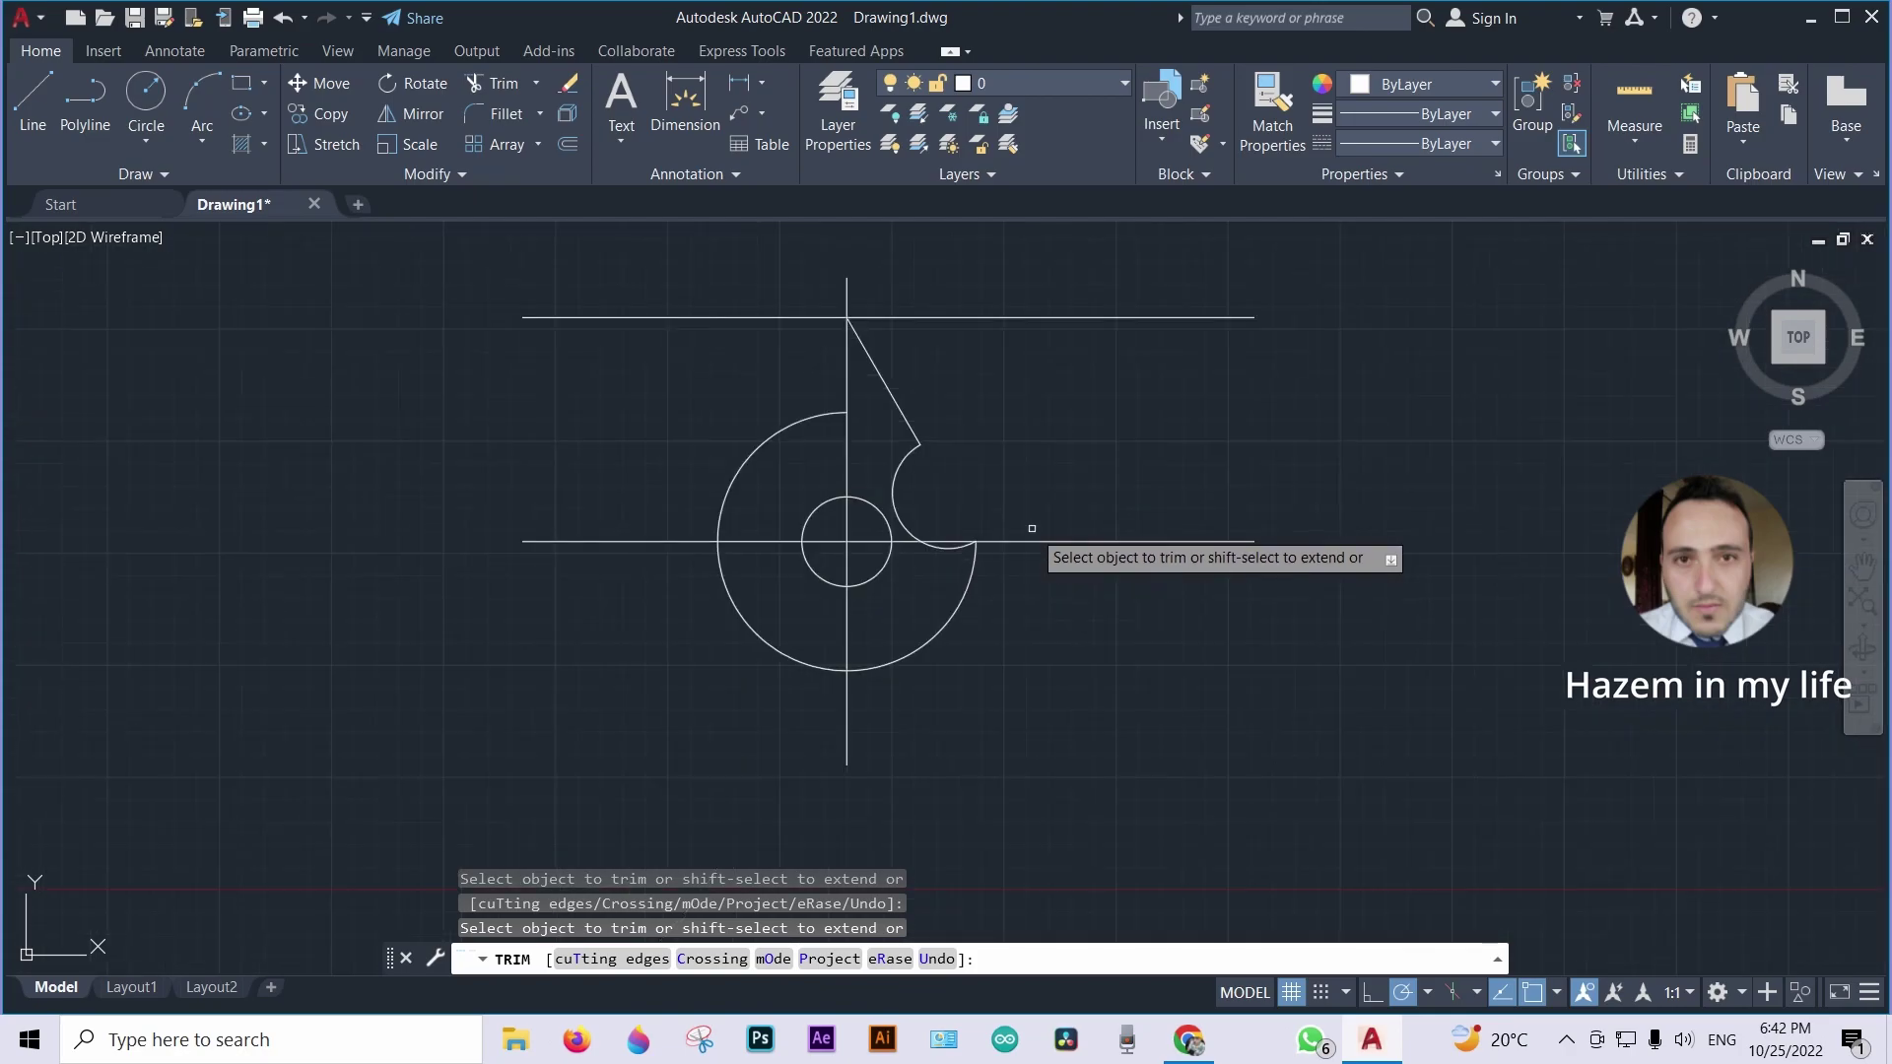
{"action": "key", "text": "Escape"}
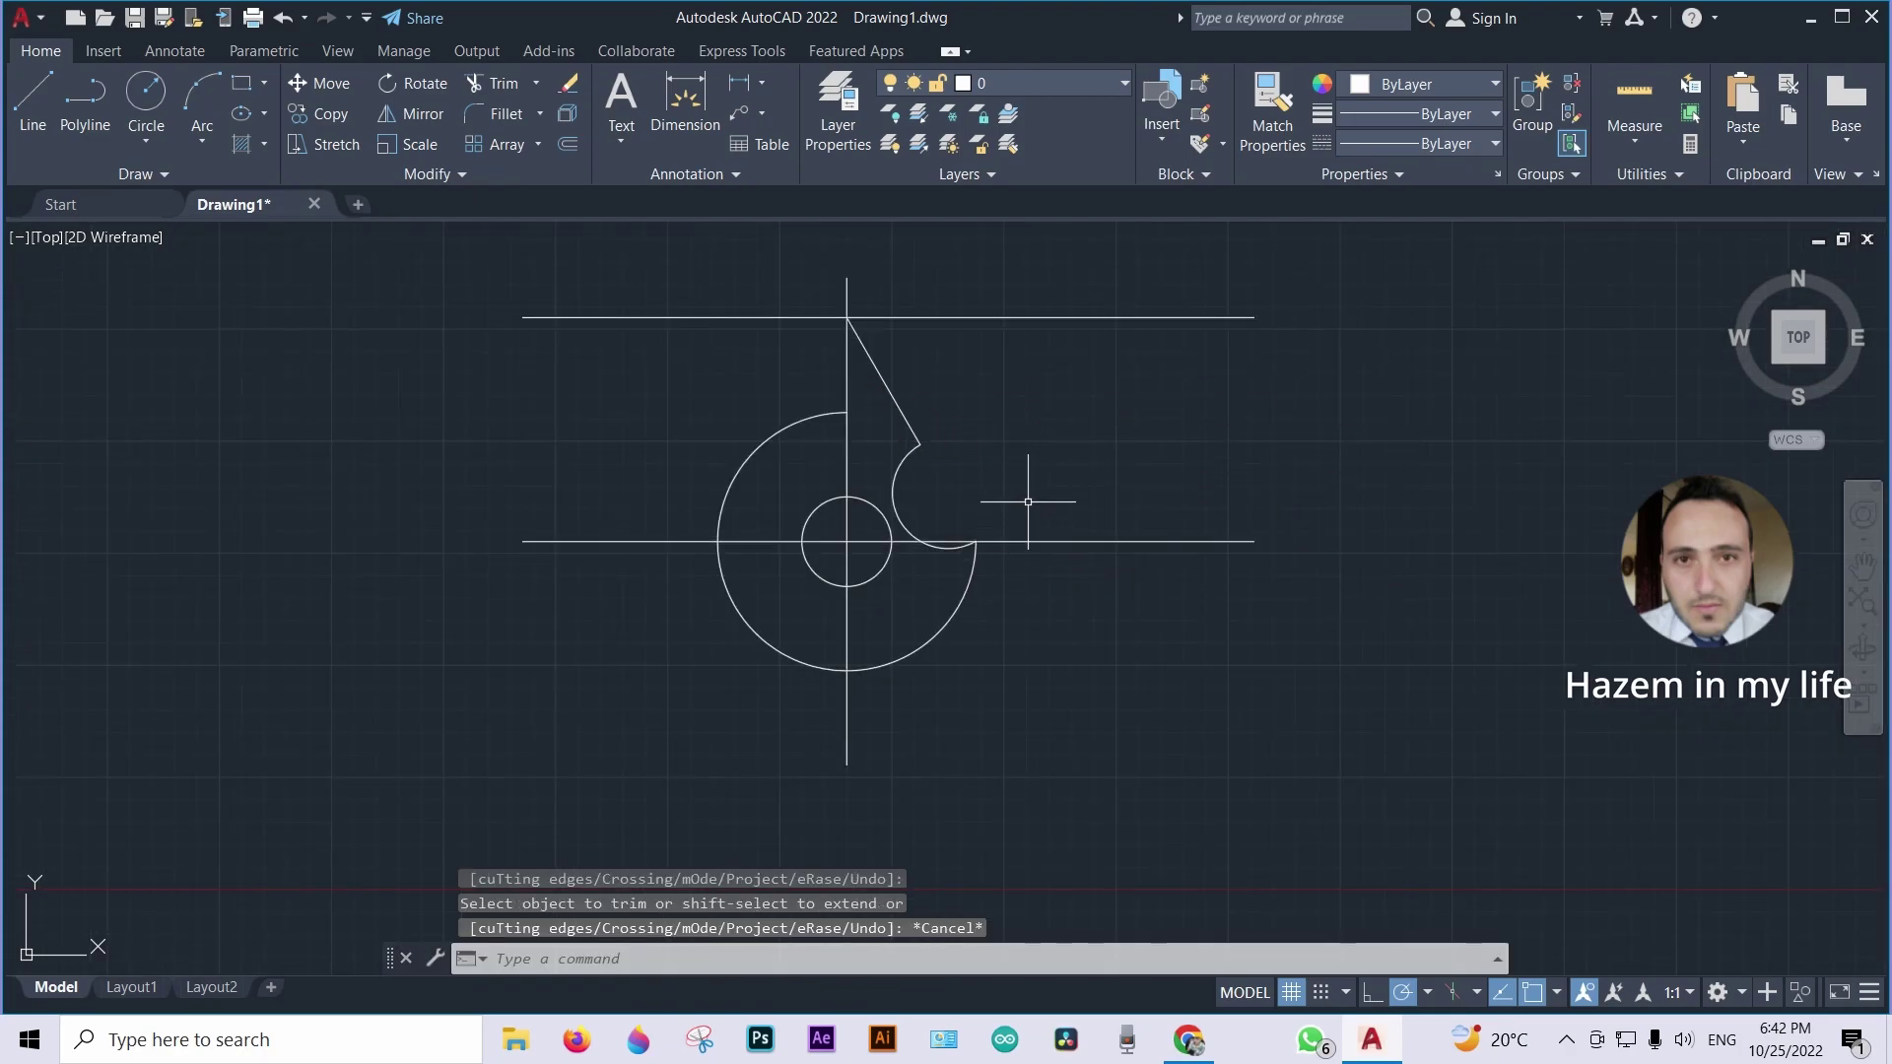
{"action": "middle_click_drag", "start_coordinate": [1026, 502], "coordinate": [1027, 538]}
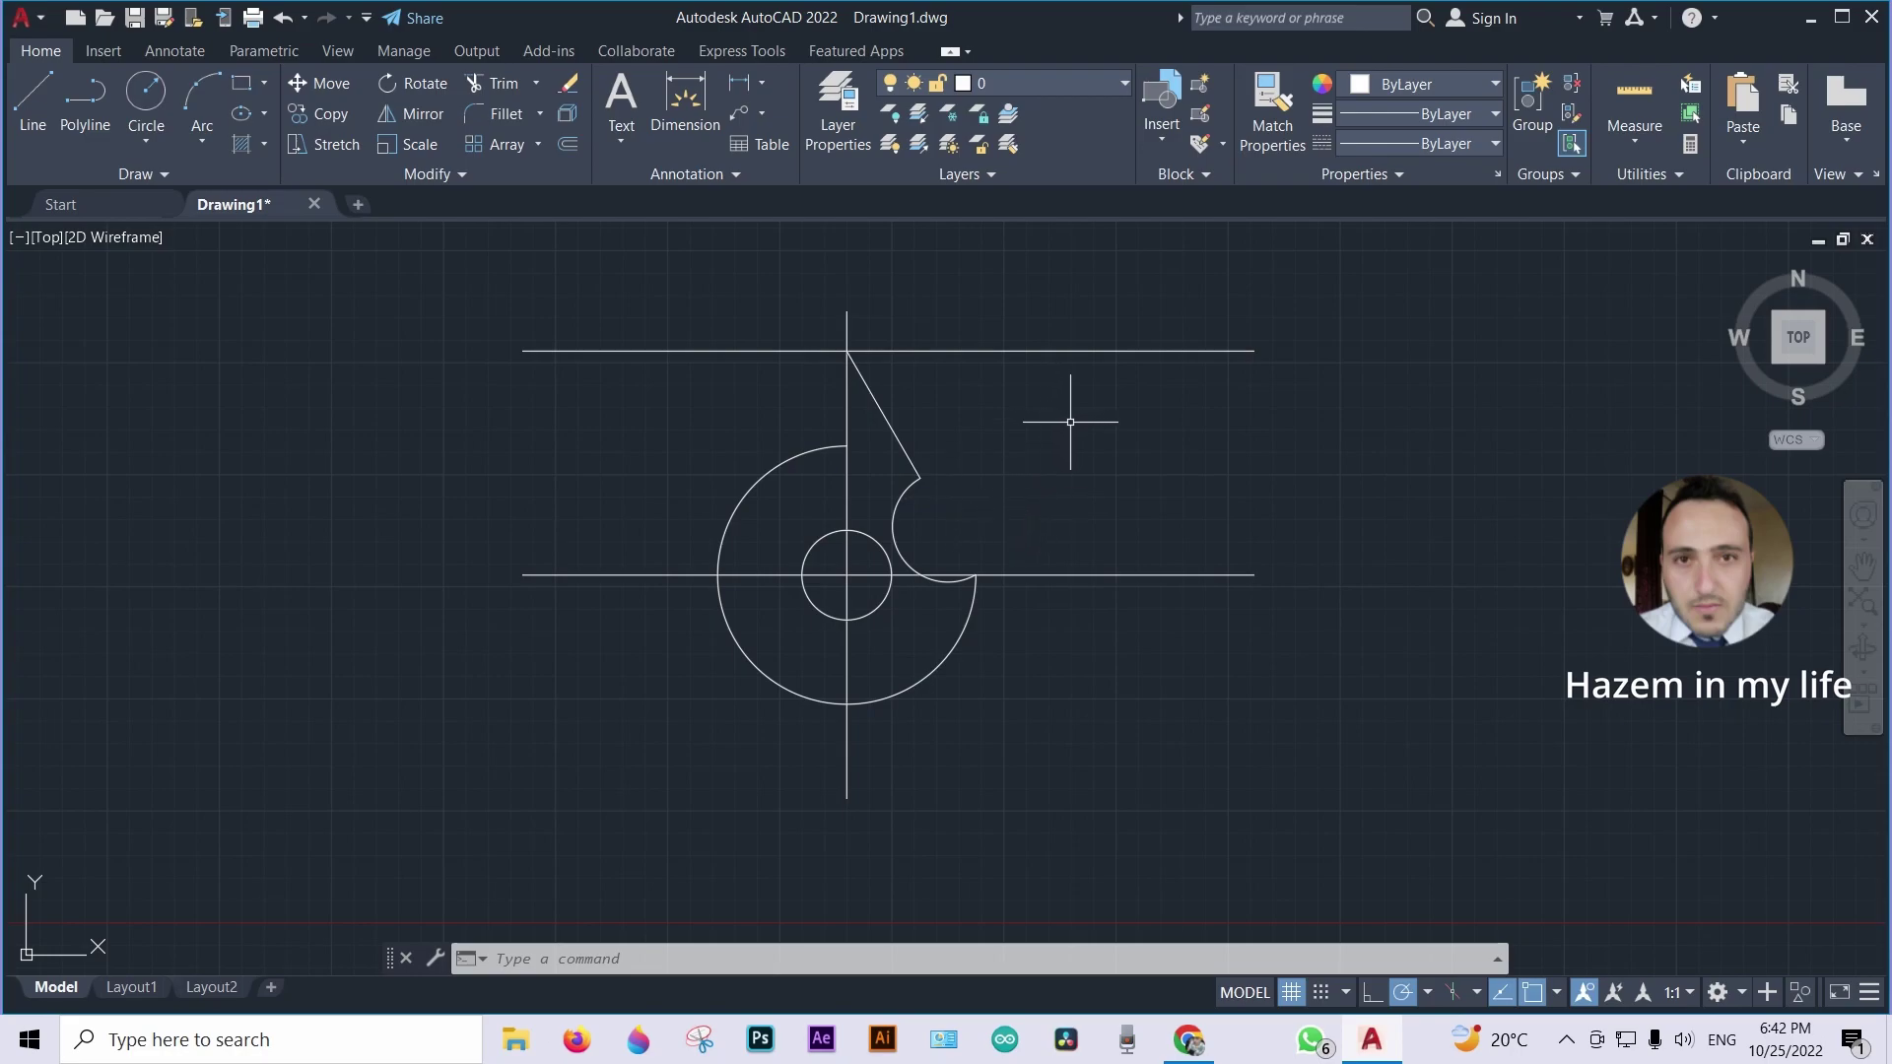
{"action": "middle_click_drag", "start_coordinate": [1012, 748], "coordinate": [993, 646]}
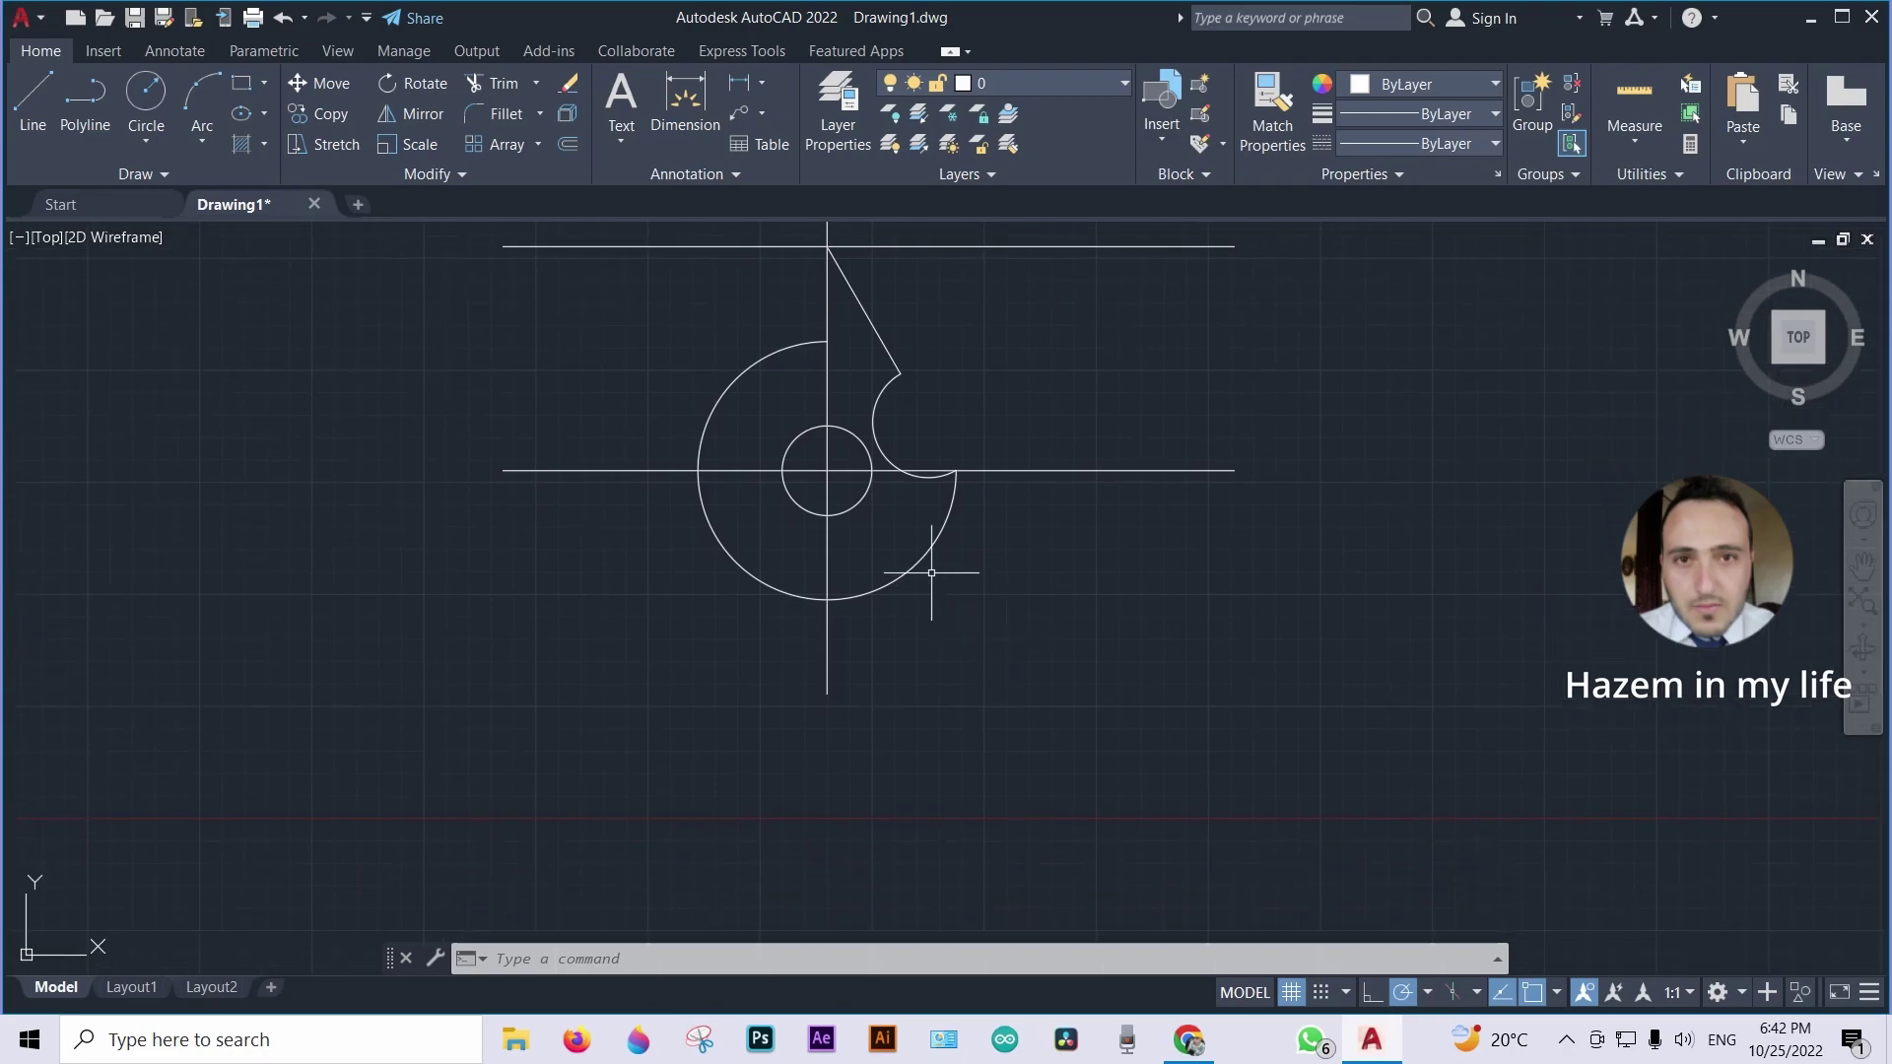
{"action": "scroll", "coordinate": [938, 562], "scroll_direction": "up", "scroll_amount": 2}
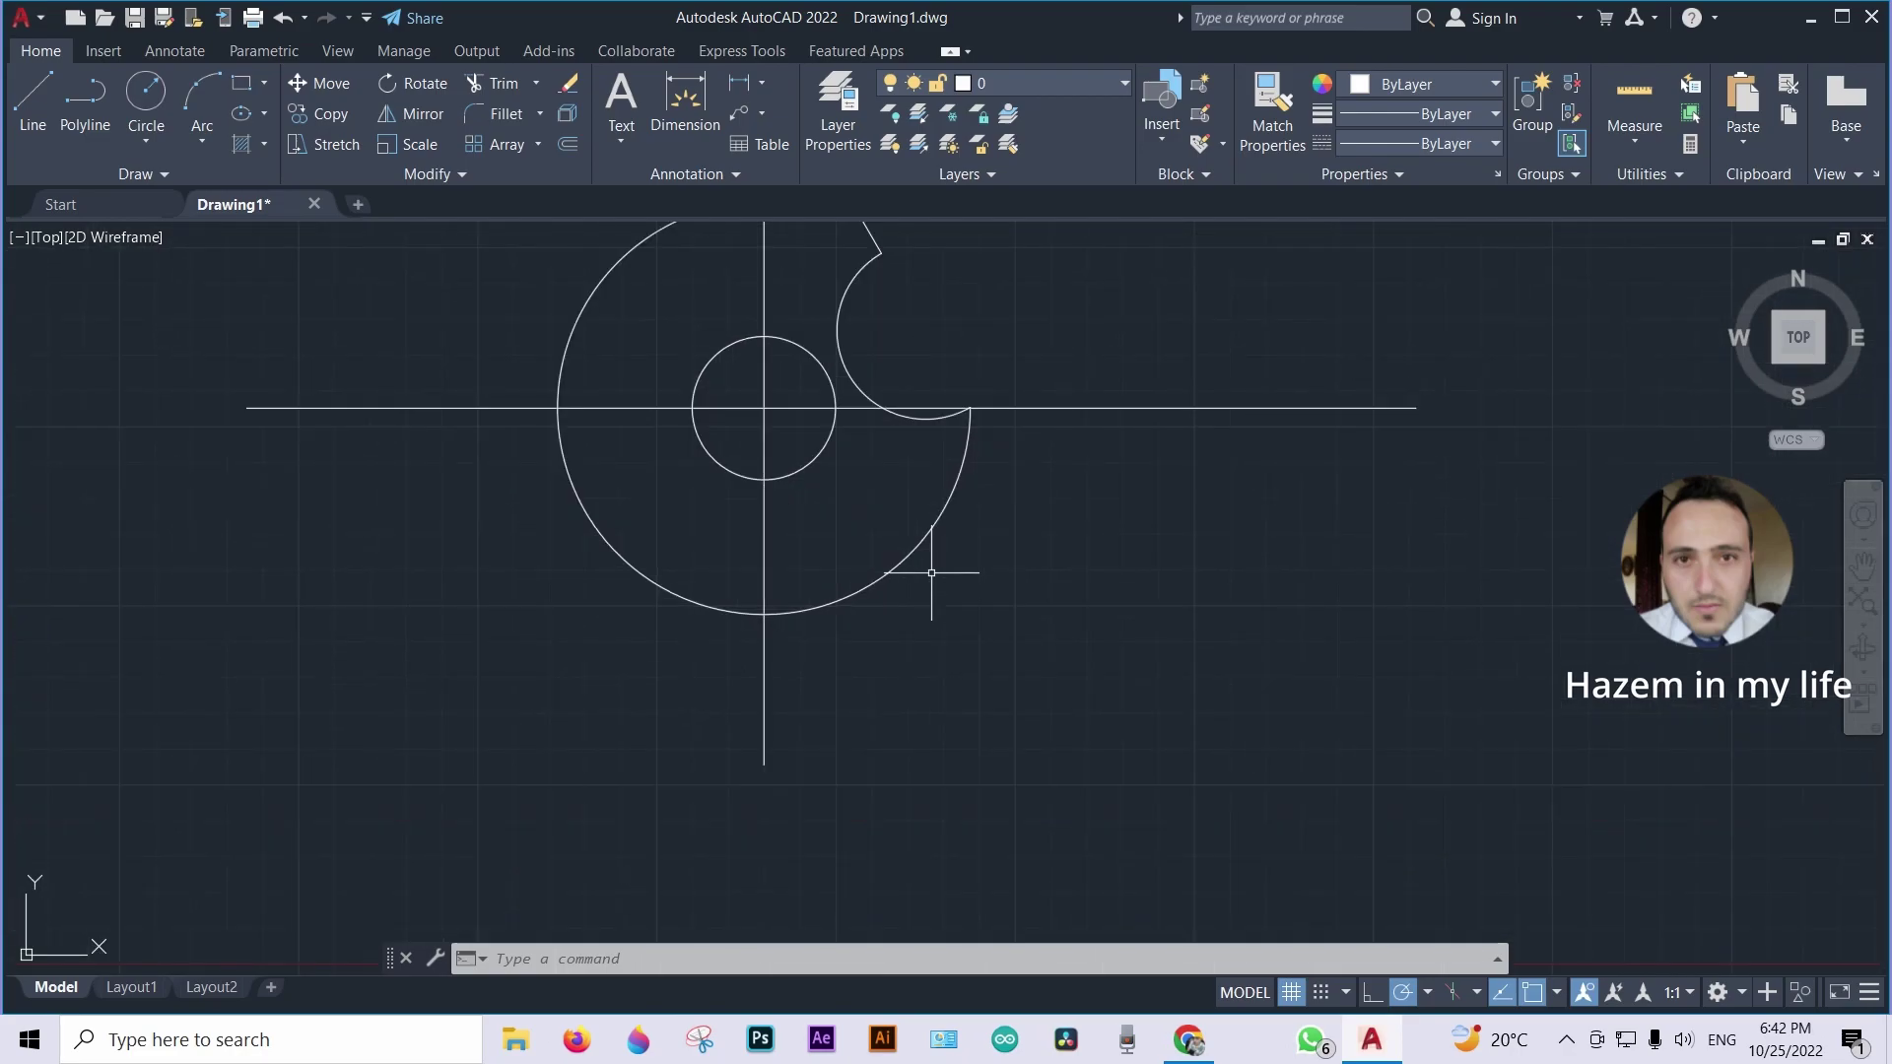
{"action": "left_click", "coordinate": [146, 99]}
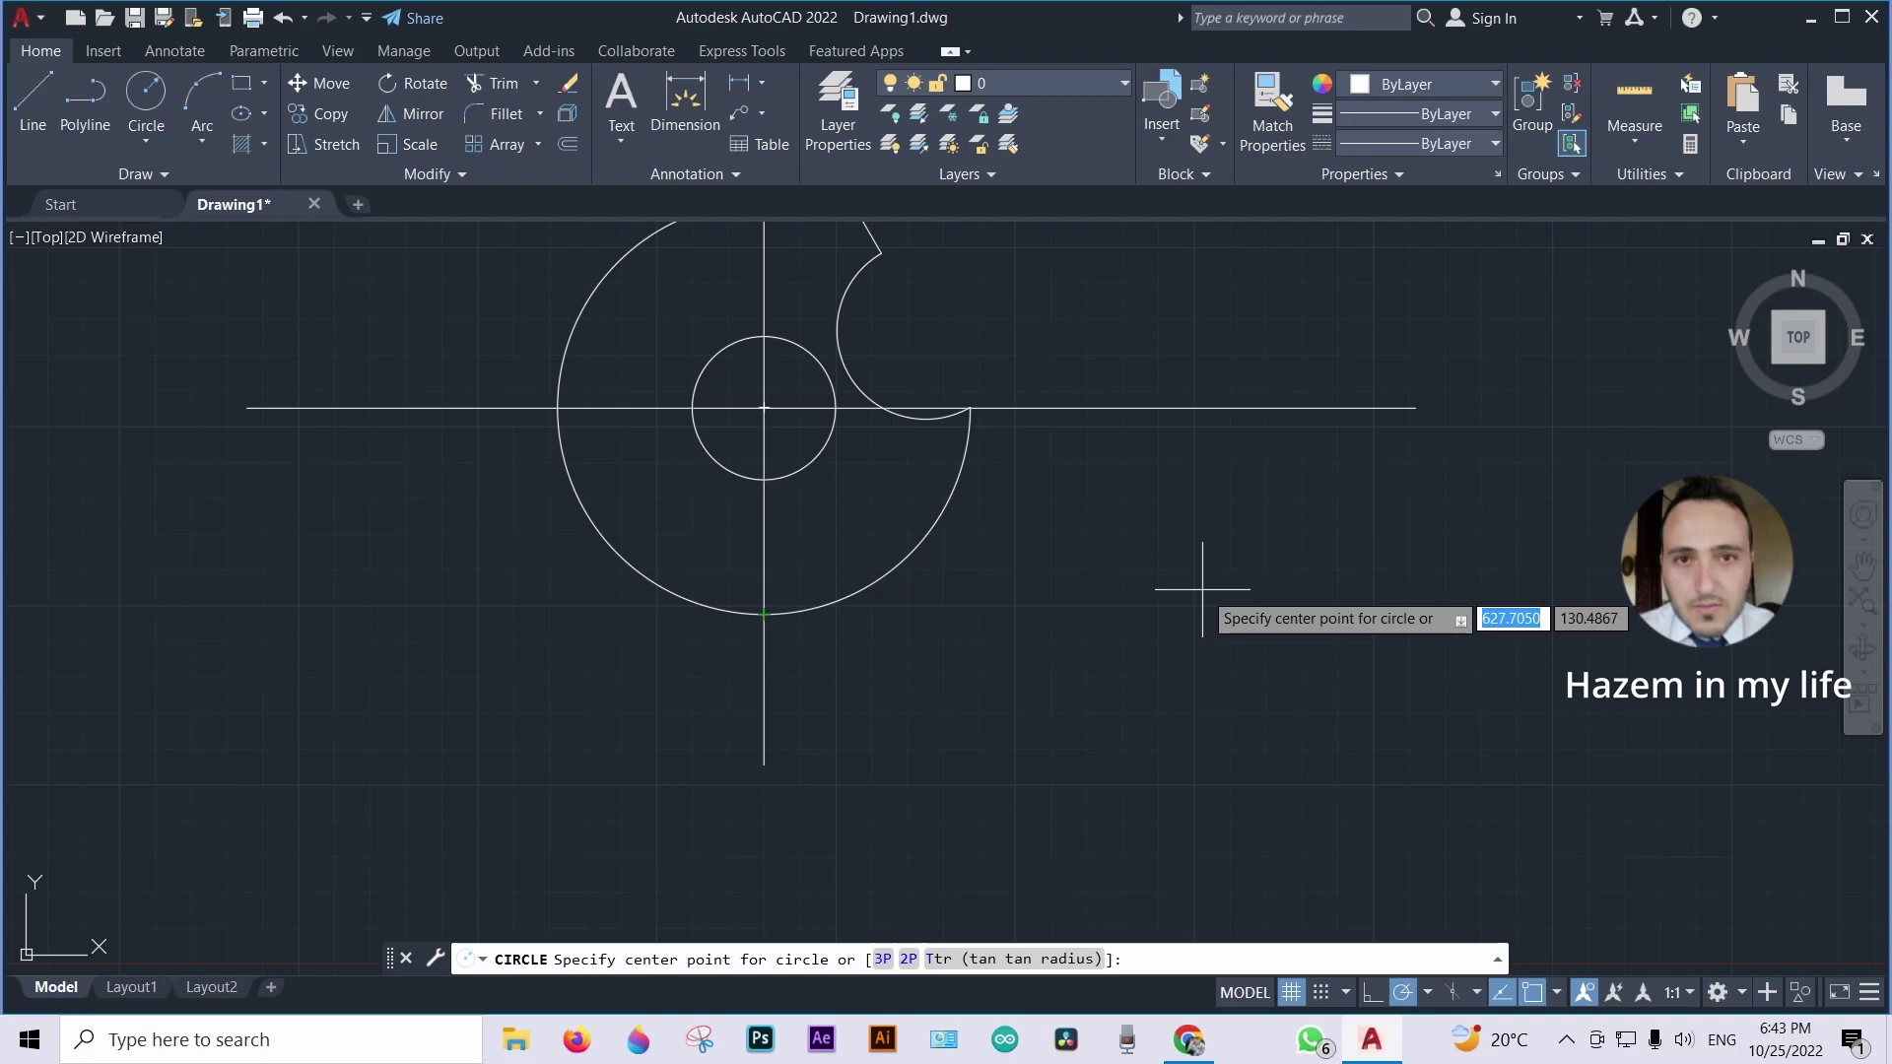
{"action": "key", "text": "Escape"}
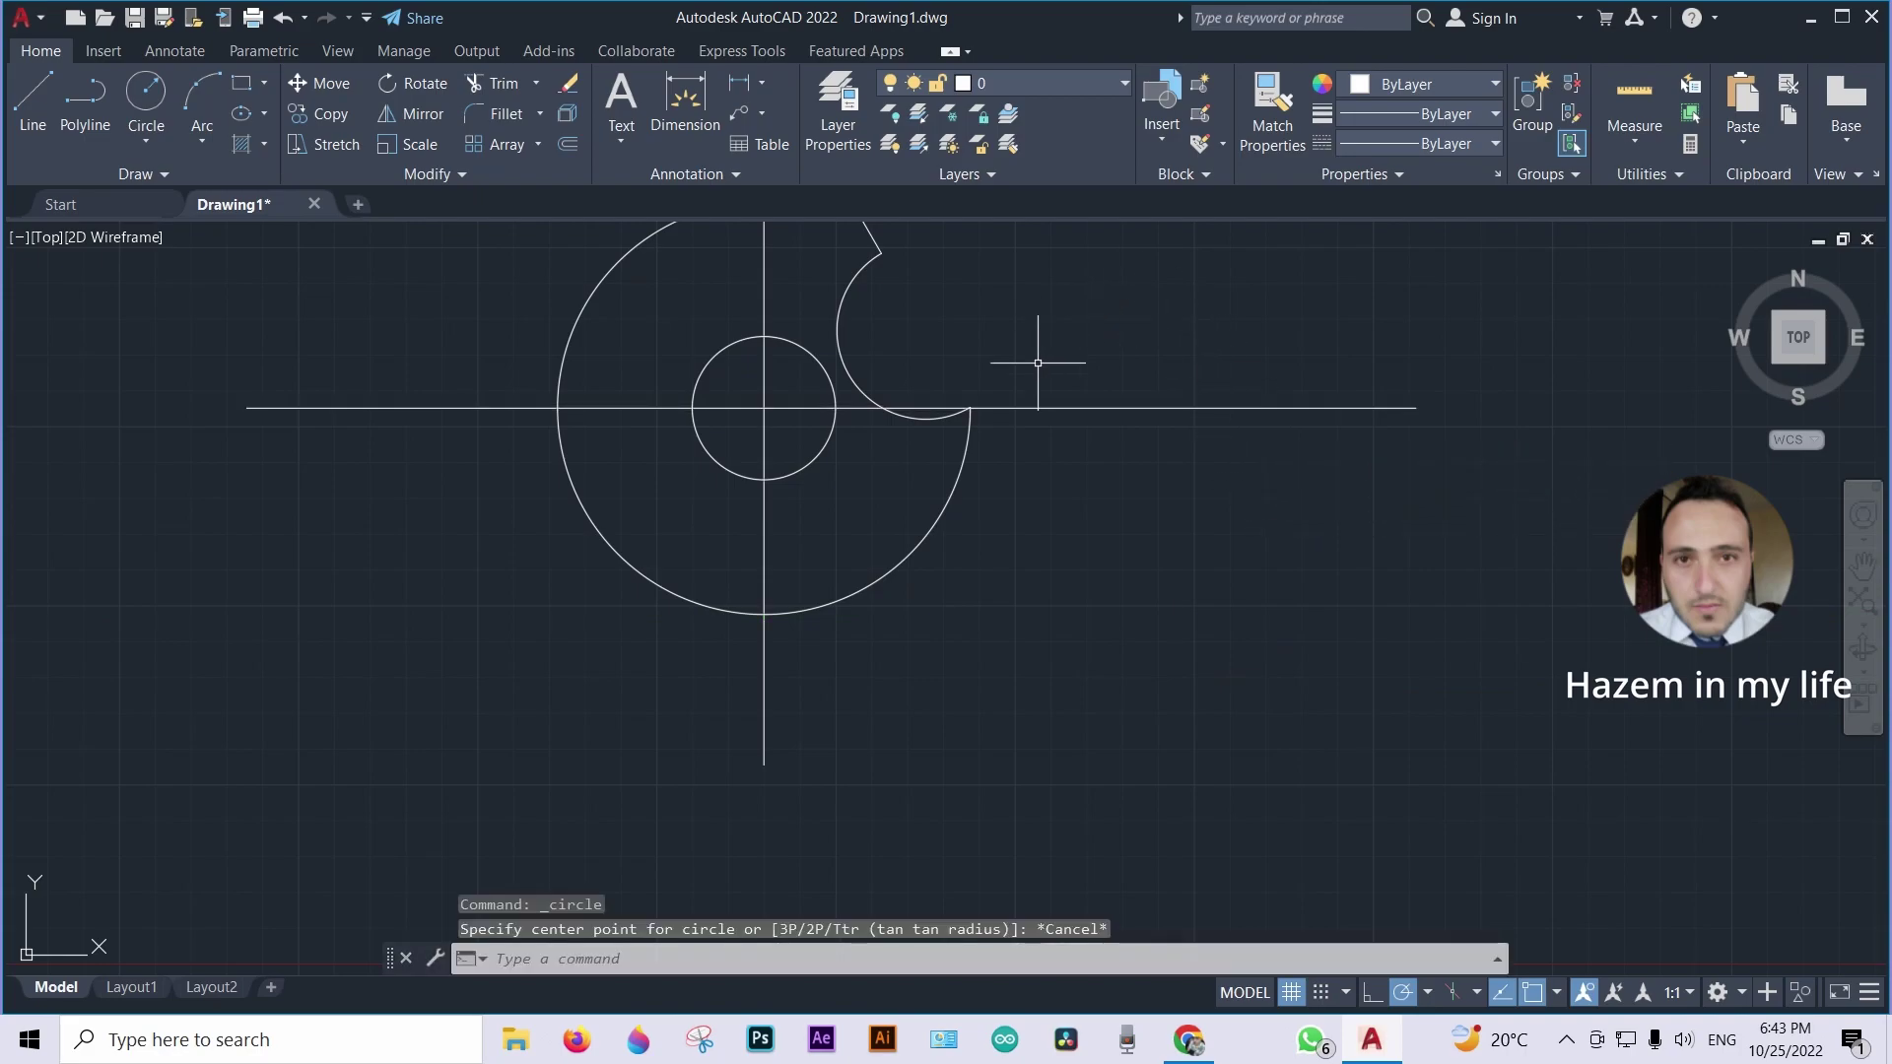
{"action": "scroll", "coordinate": [1103, 361], "scroll_direction": "down", "scroll_amount": 3}
{"action": "mouse_move", "coordinate": [1131, 371]}
{"action": "middle_mouse_down"}
{"action": "mouse_move", "coordinate": [1035, 431]}
{"action": "mouse_move", "coordinate": [916, 456]}
{"action": "middle_mouse_up"}
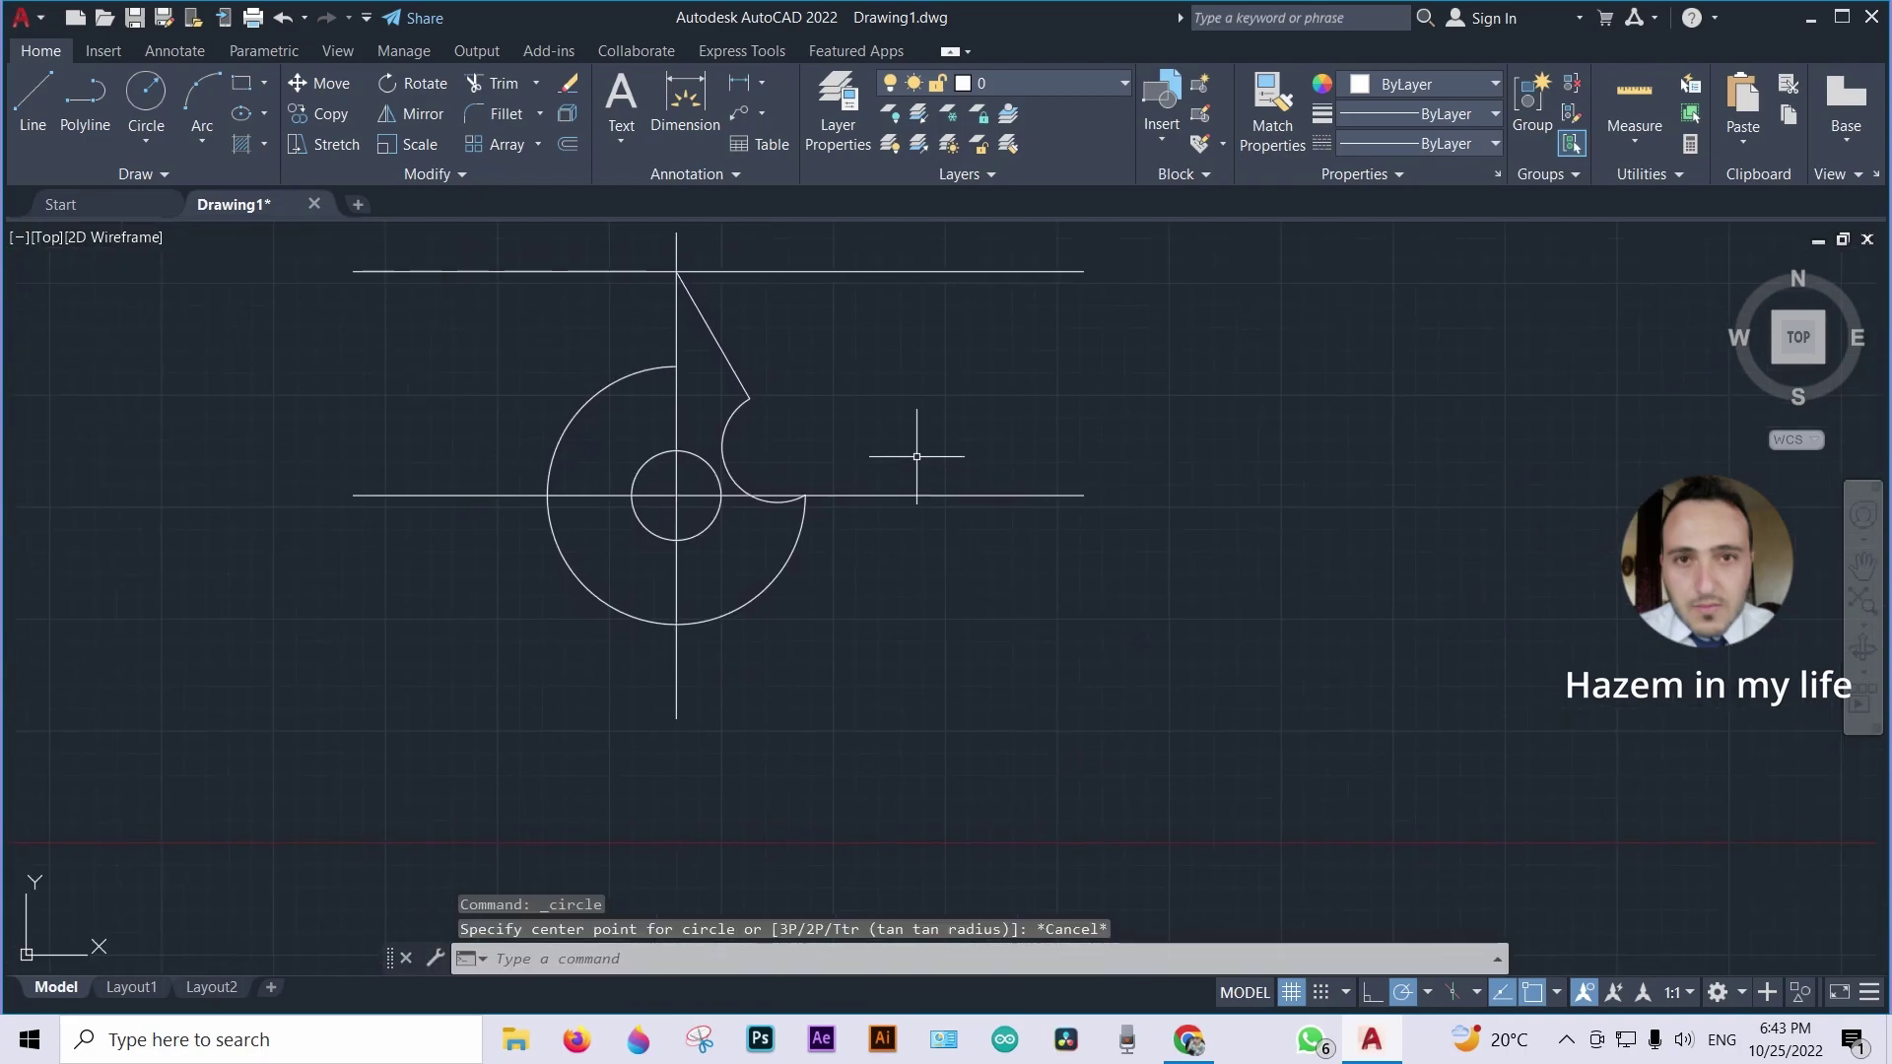
{"action": "left_click", "coordinate": [934, 271]}
{"action": "type", "text": "OFF"}
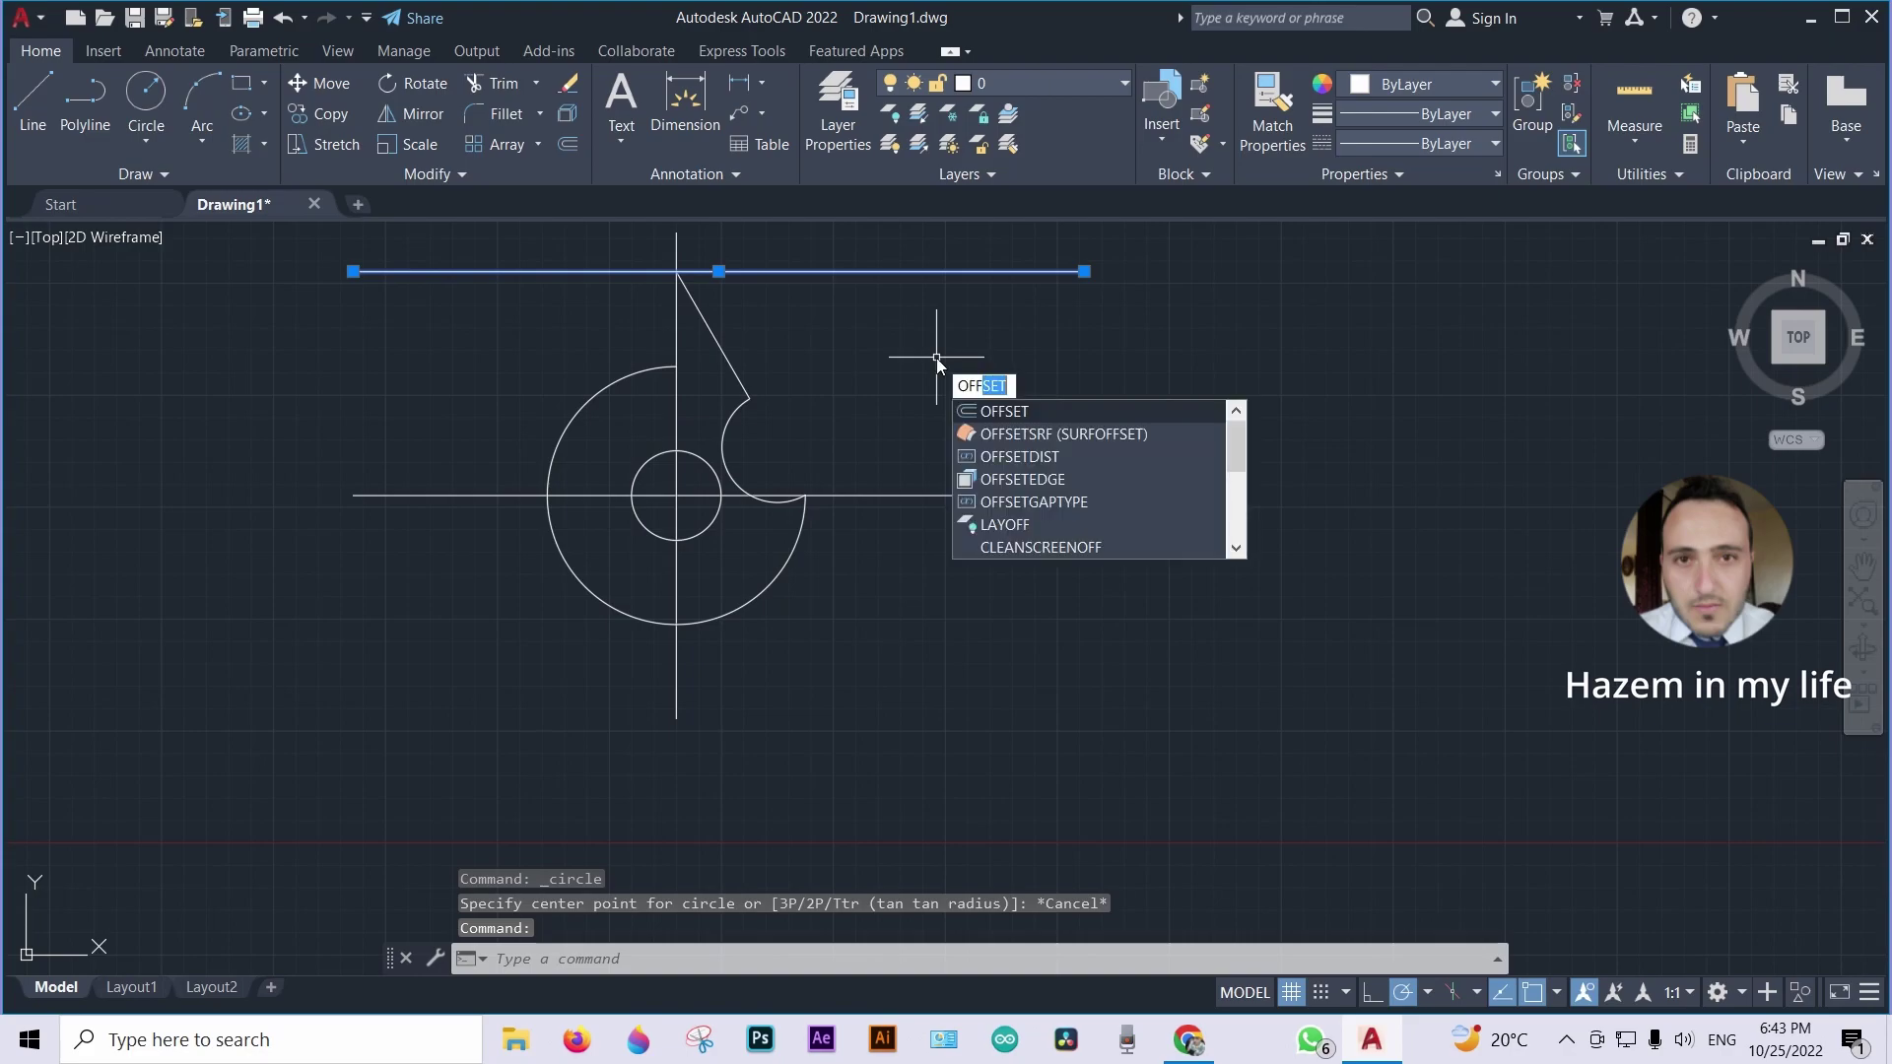
Offset the top line 196 units down to create a lower construction line
{"action": "key", "text": "Return"}
{"action": "key", "text": "Return"}
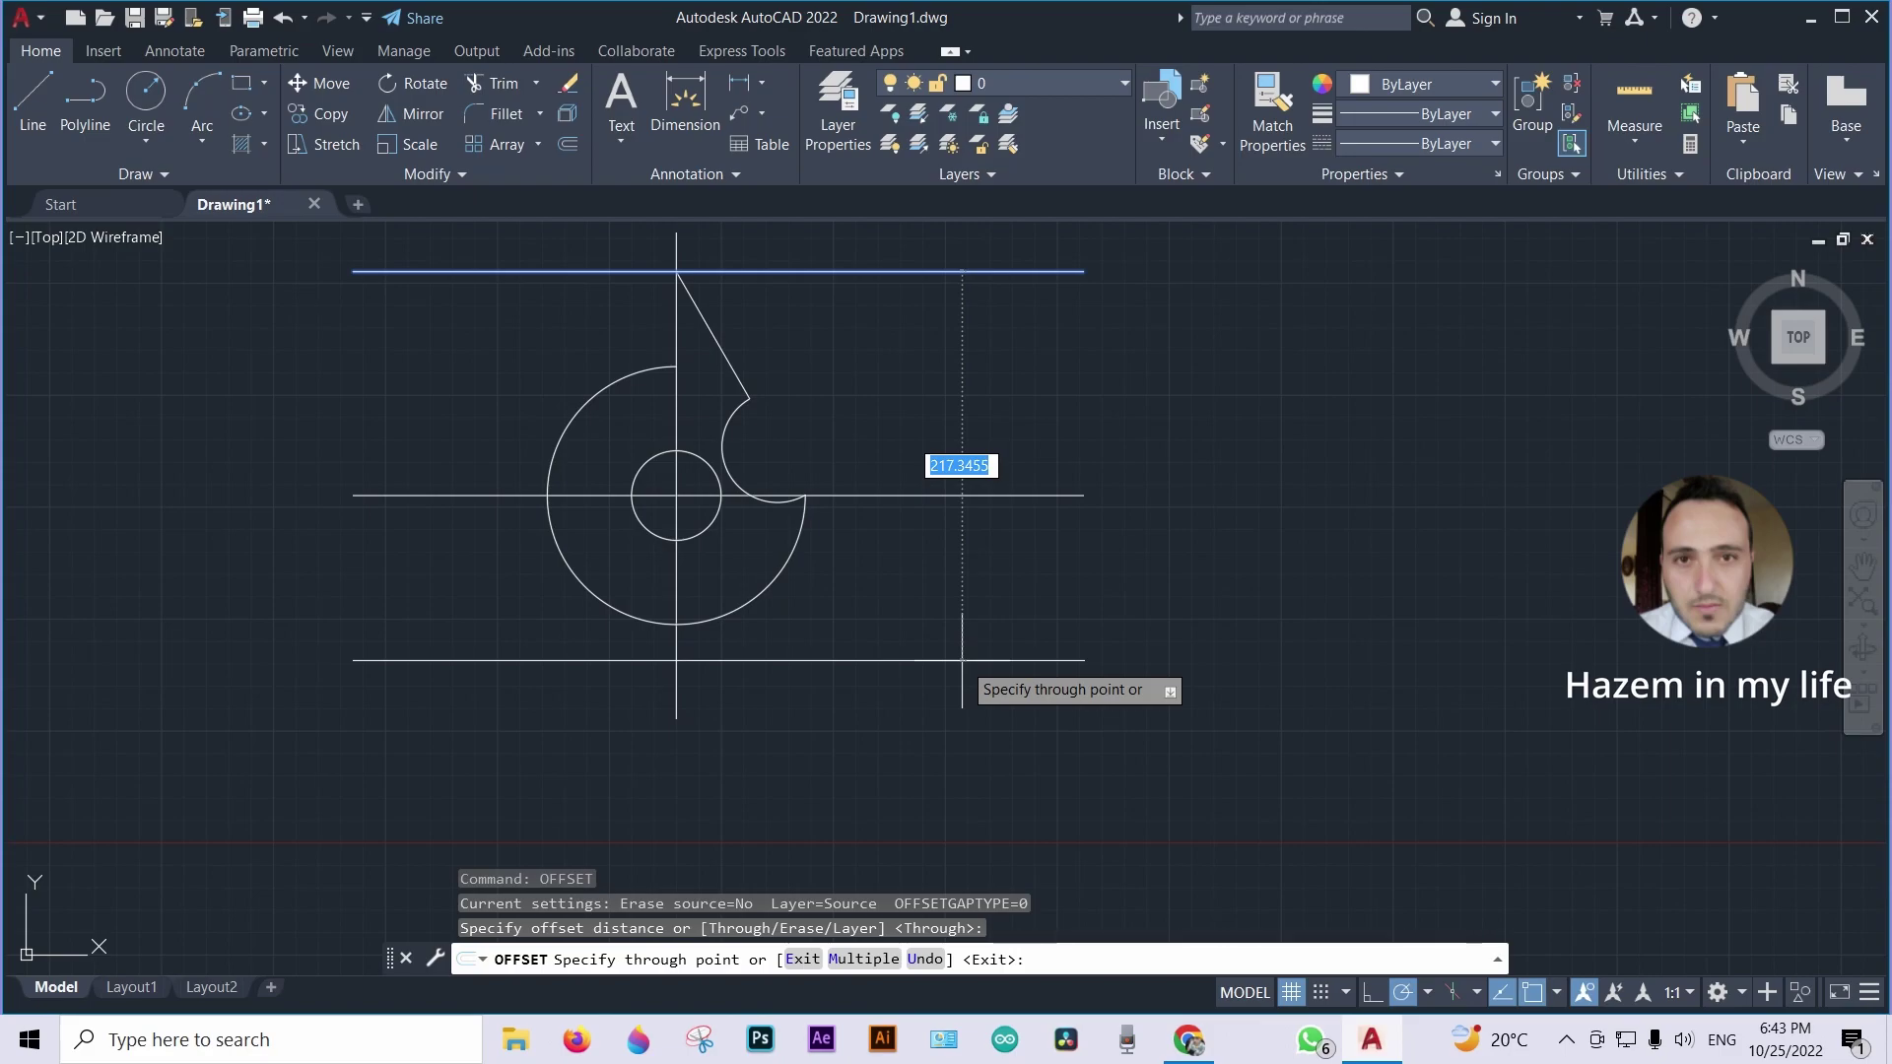
{"action": "type", "text": "196"}
{"action": "key", "text": "Return"}
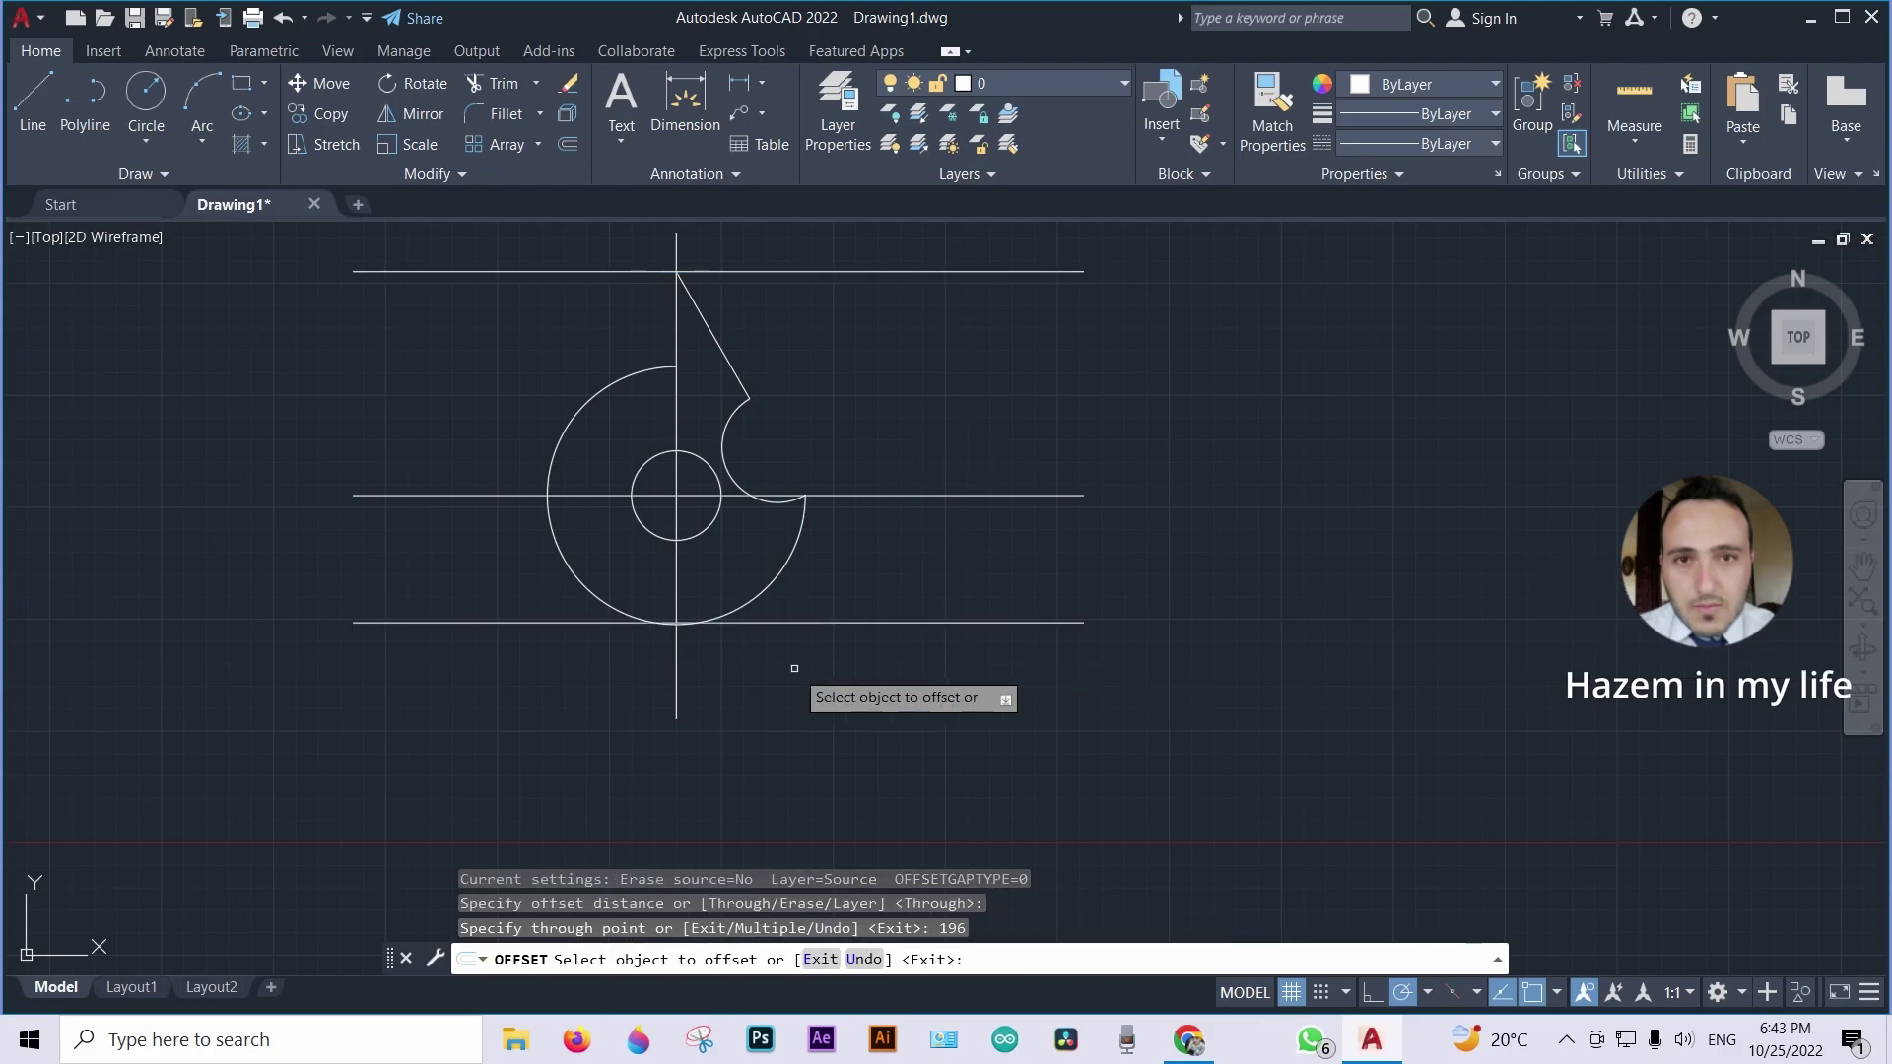
{"action": "key", "text": "Return"}
{"action": "scroll", "coordinate": [800, 708], "scroll_direction": "up", "scroll_amount": 2}
{"action": "scroll", "coordinate": [800, 708], "scroll_direction": "up", "scroll_amount": 2}
{"action": "mouse_move", "coordinate": [456, 488]}
{"action": "middle_mouse_down"}
{"action": "mouse_move", "coordinate": [626, 550]}
{"action": "mouse_move", "coordinate": [941, 576]}
{"action": "middle_mouse_up"}
{"action": "scroll", "coordinate": [832, 486], "scroll_direction": "up", "scroll_amount": 1}
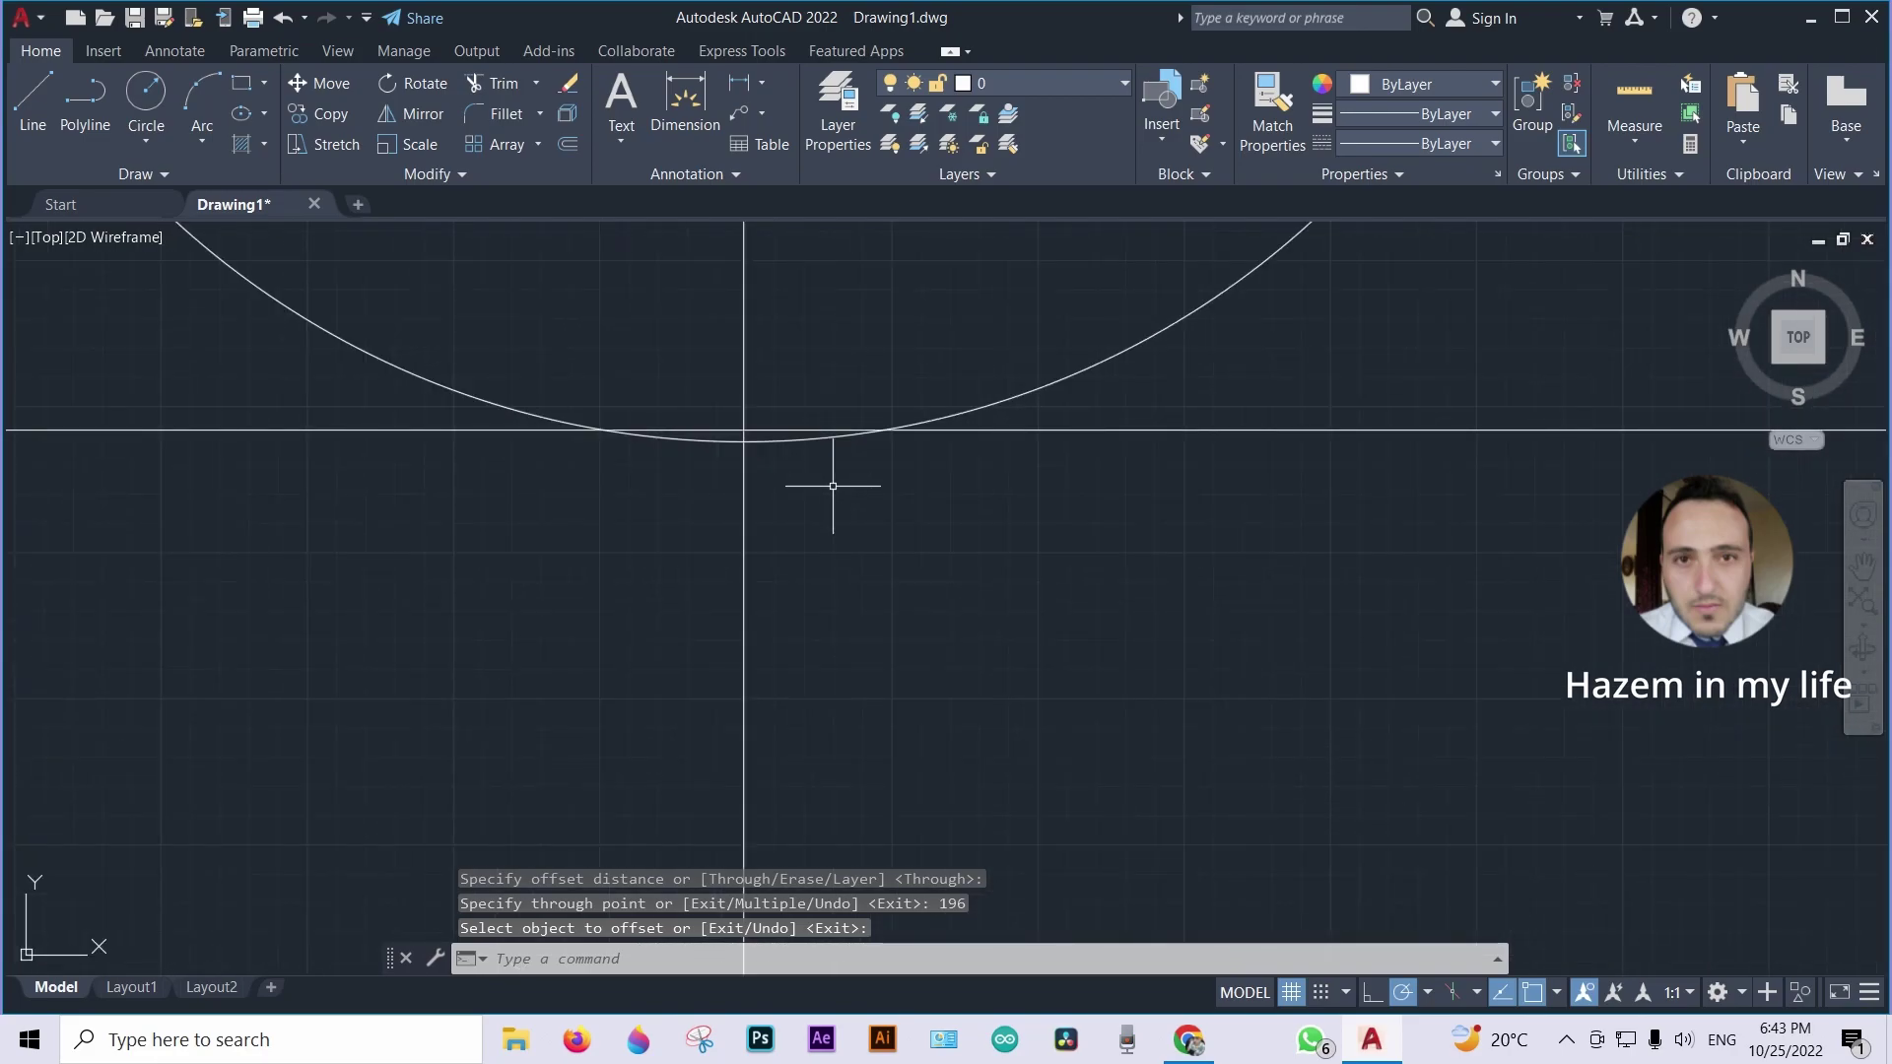
Draw a radius-31 circle where the lower line crosses the vertical centre line
{"action": "left_click", "coordinate": [146, 94]}
{"action": "left_click", "coordinate": [744, 431]}
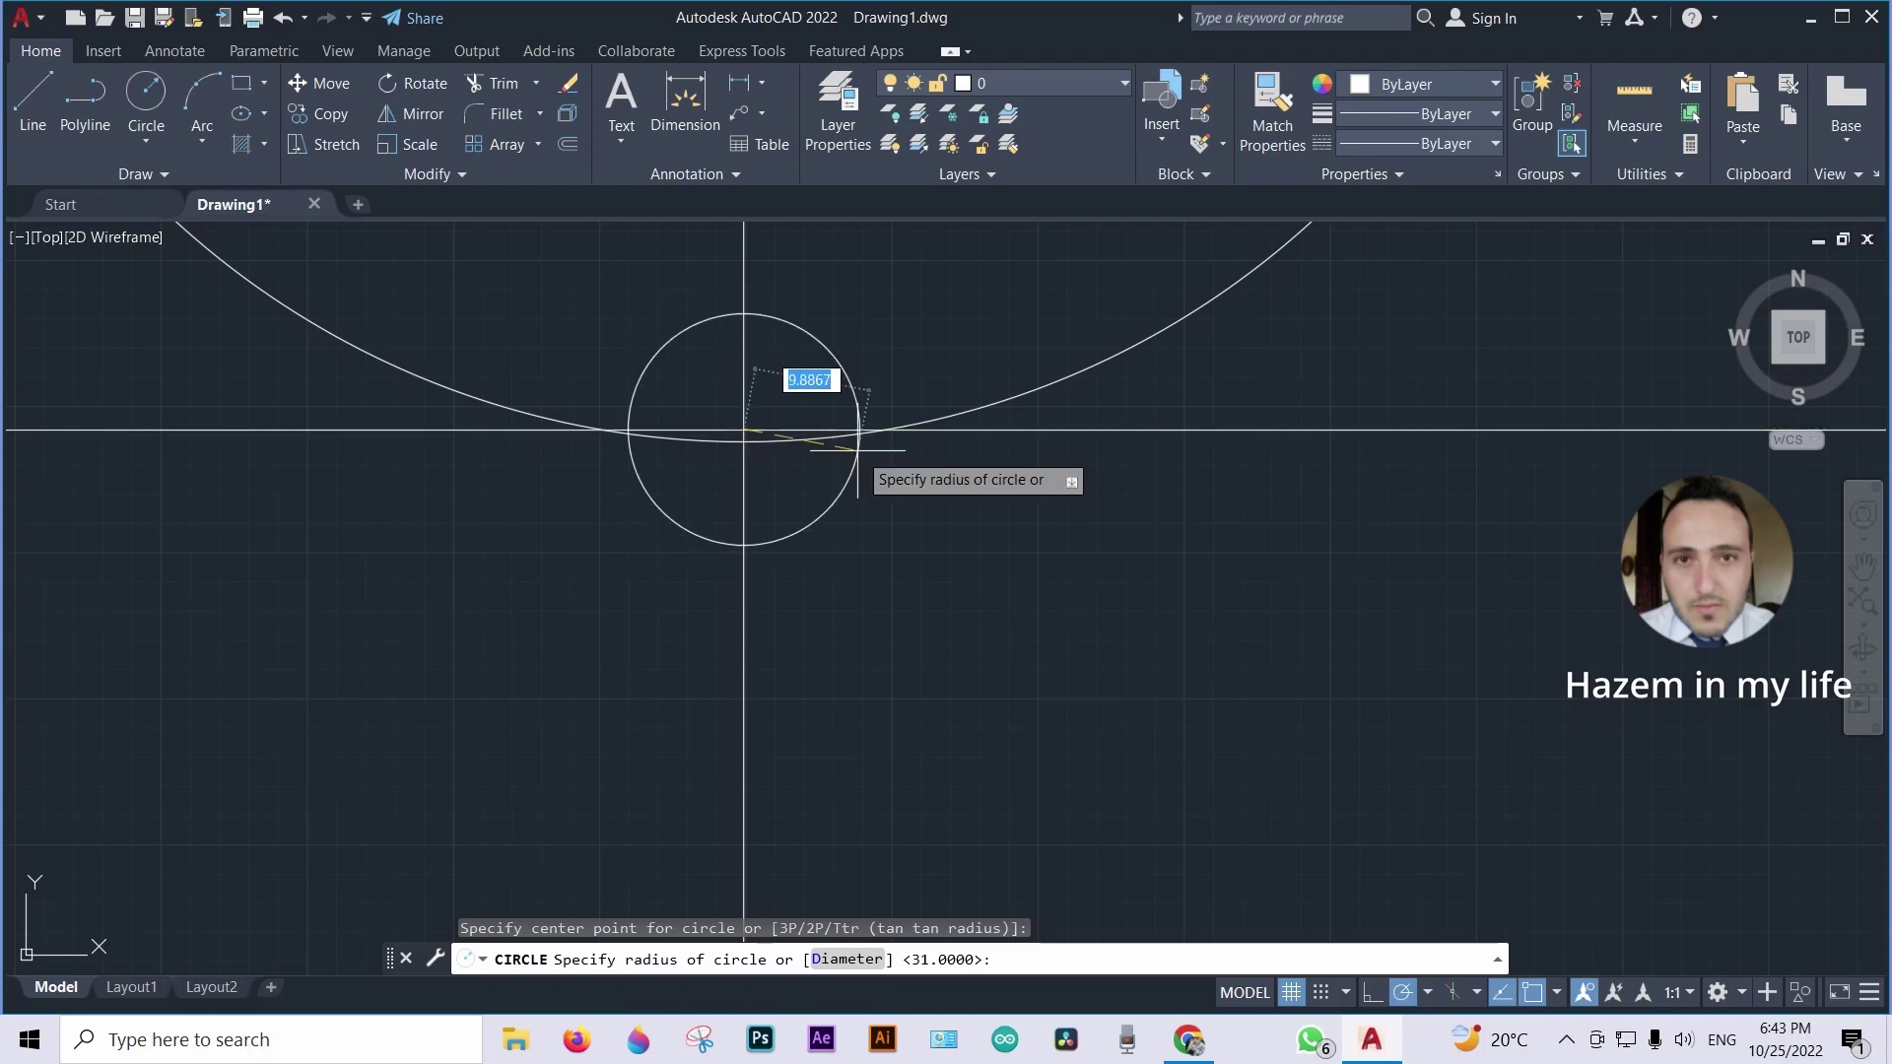
{"action": "type", "text": "31"}
{"action": "key", "text": "Return"}
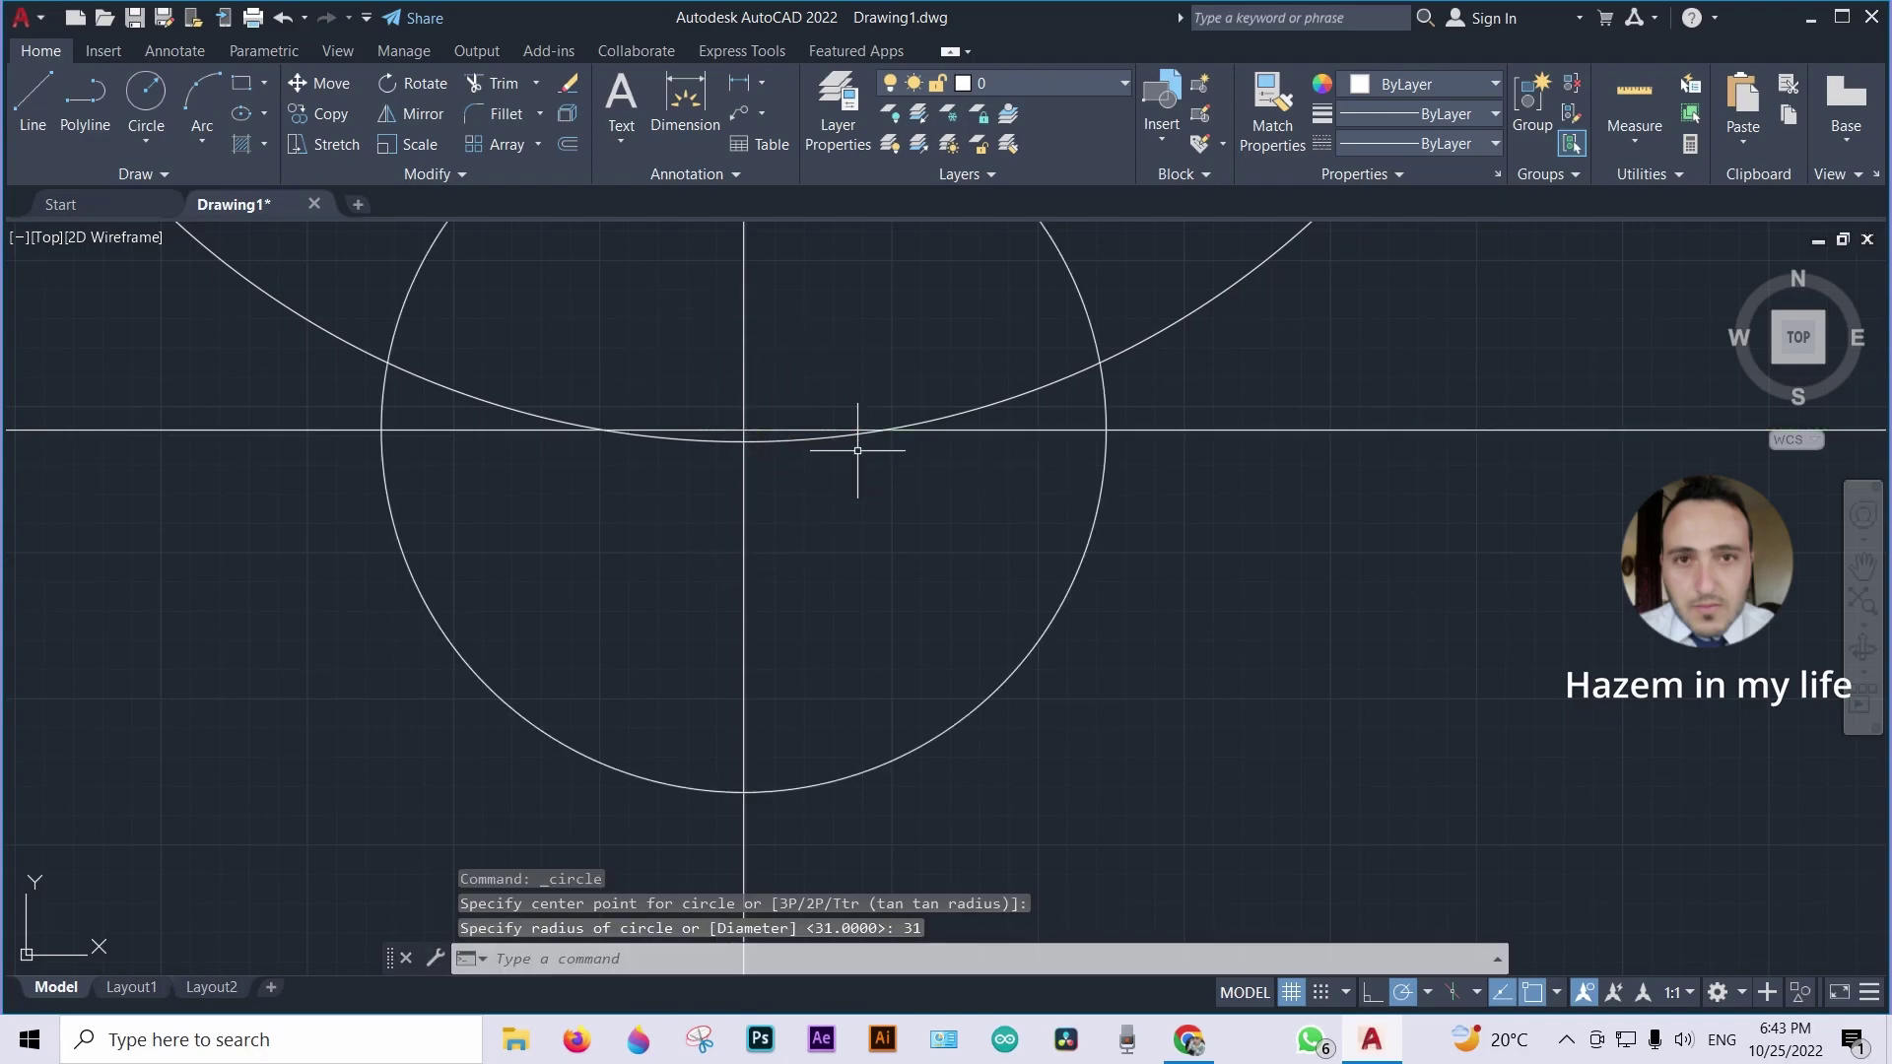
{"action": "scroll", "coordinate": [1128, 453], "scroll_direction": "down", "scroll_amount": 2}
{"action": "scroll", "coordinate": [1128, 453], "scroll_direction": "down", "scroll_amount": 2}
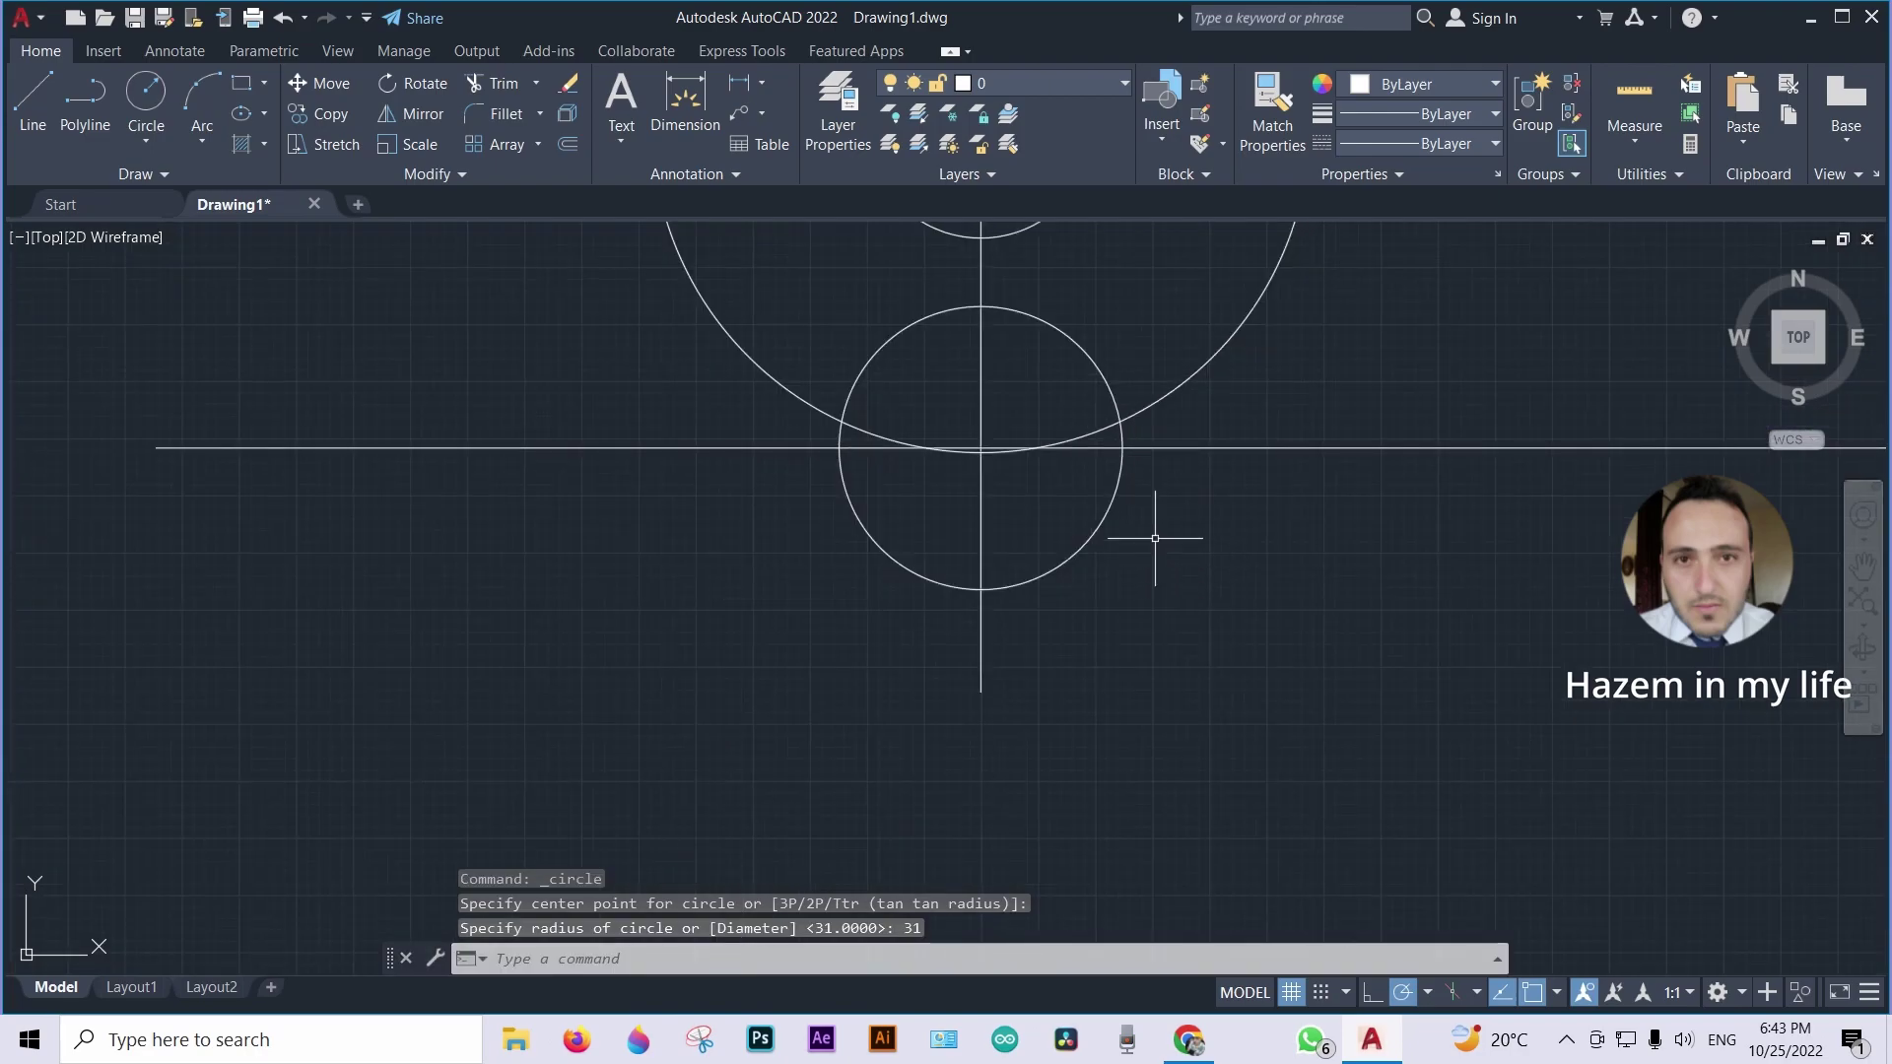
{"action": "middle_click_drag", "start_coordinate": [1223, 557], "coordinate": [1218, 617]}
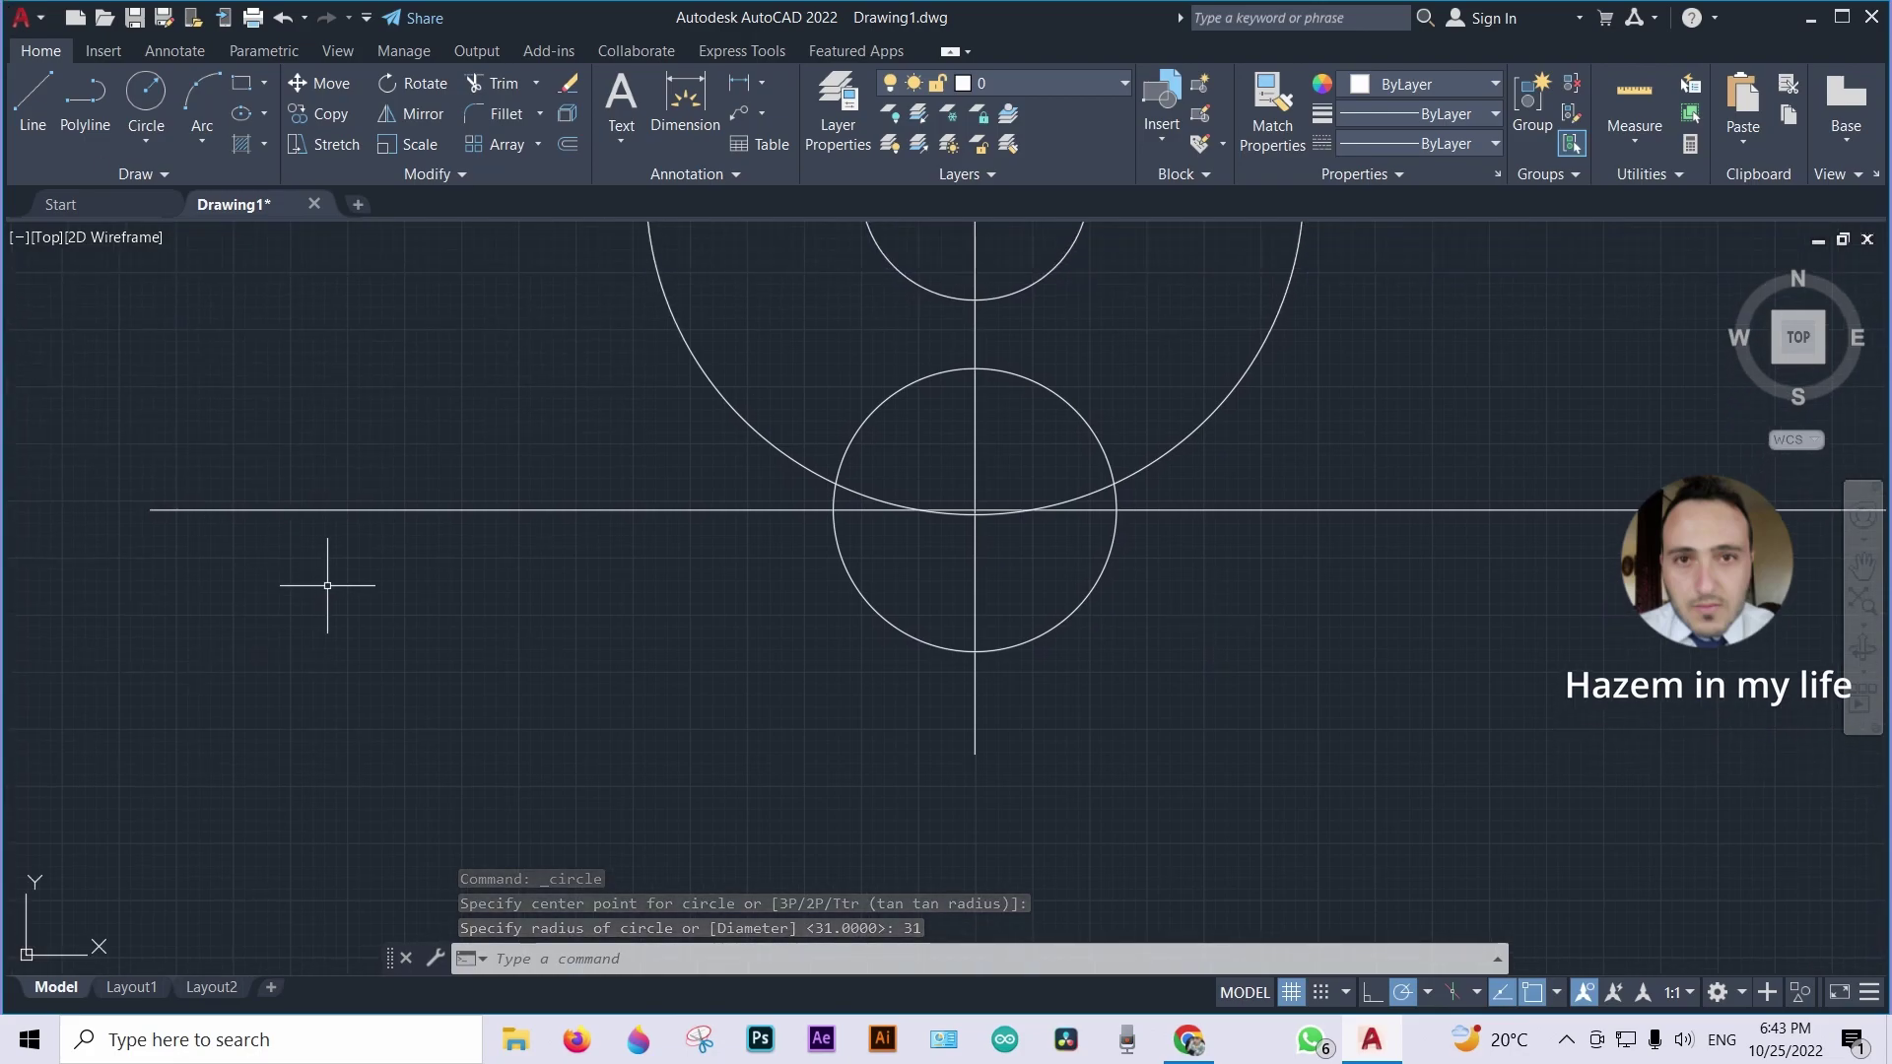
Trim the small circle's upper pieces and the large arc inside it to cut the bottom notch
{"action": "type", "text": "tri"}
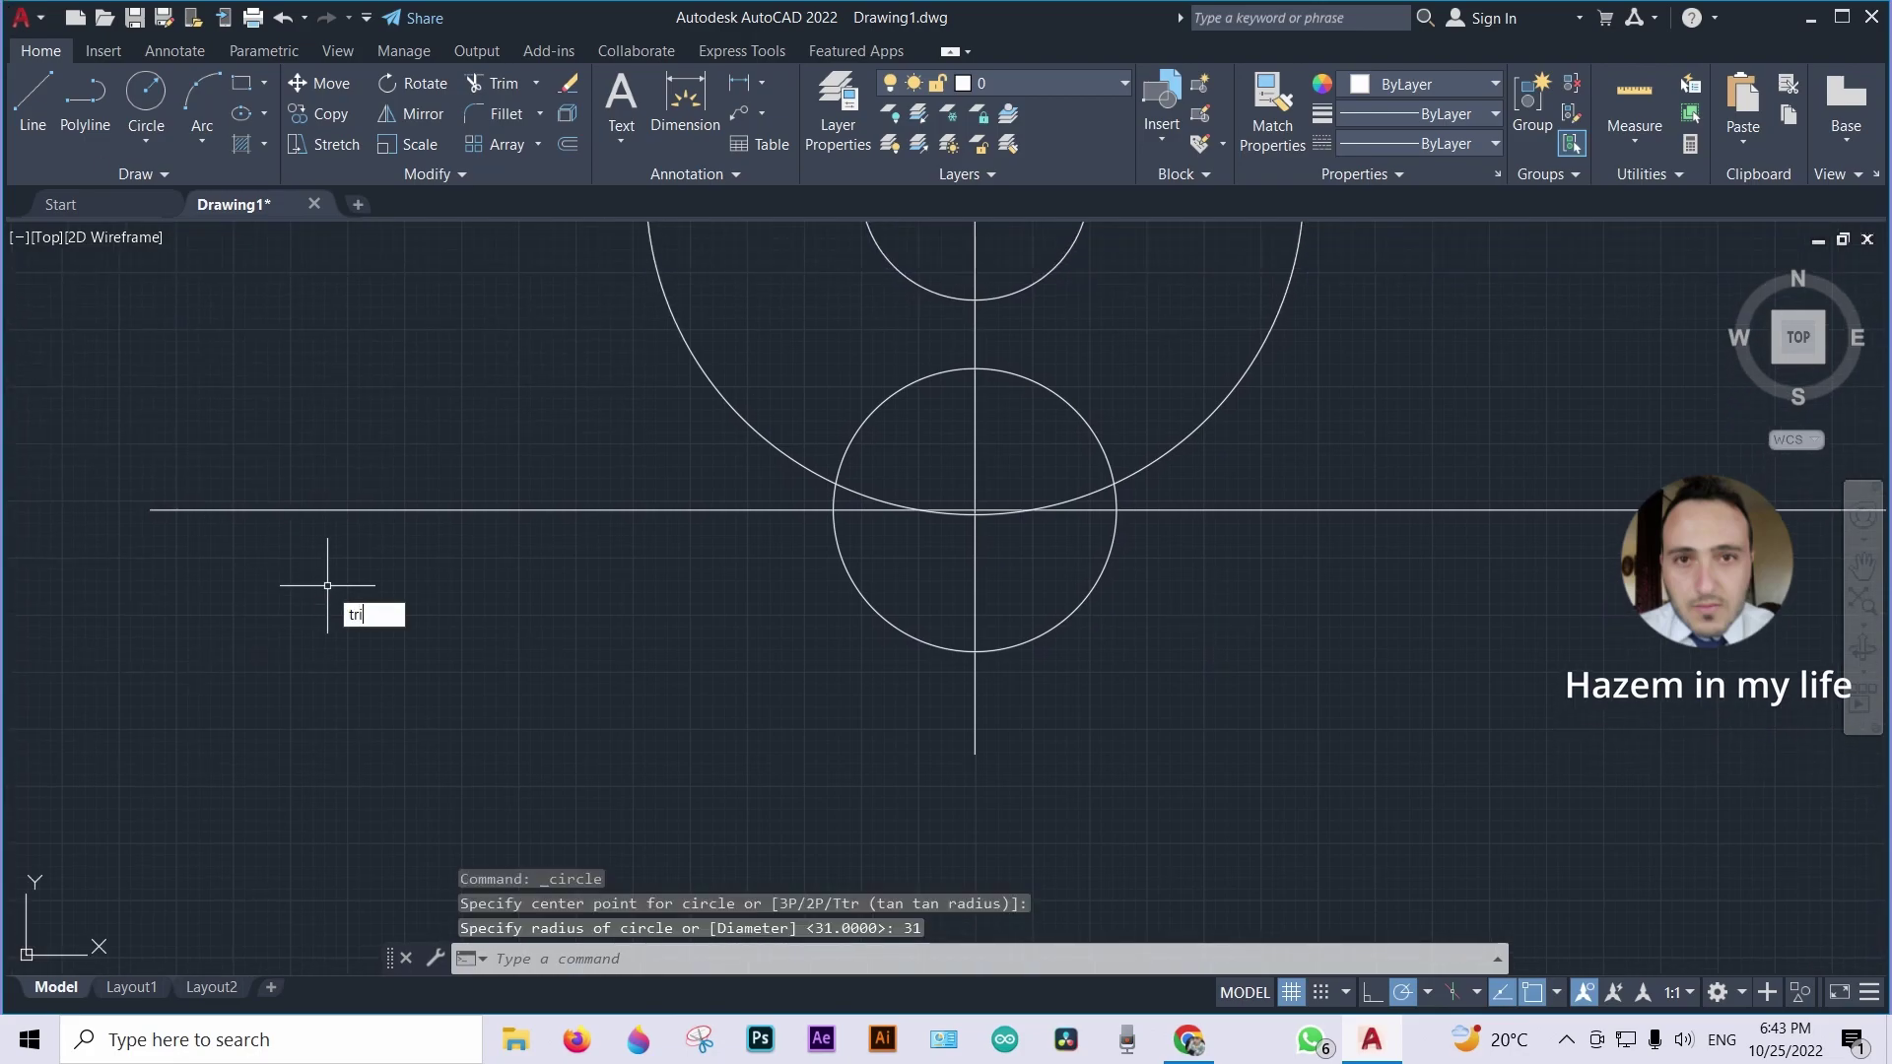
{"action": "type", "text": "r"}
{"action": "key", "text": "Return"}
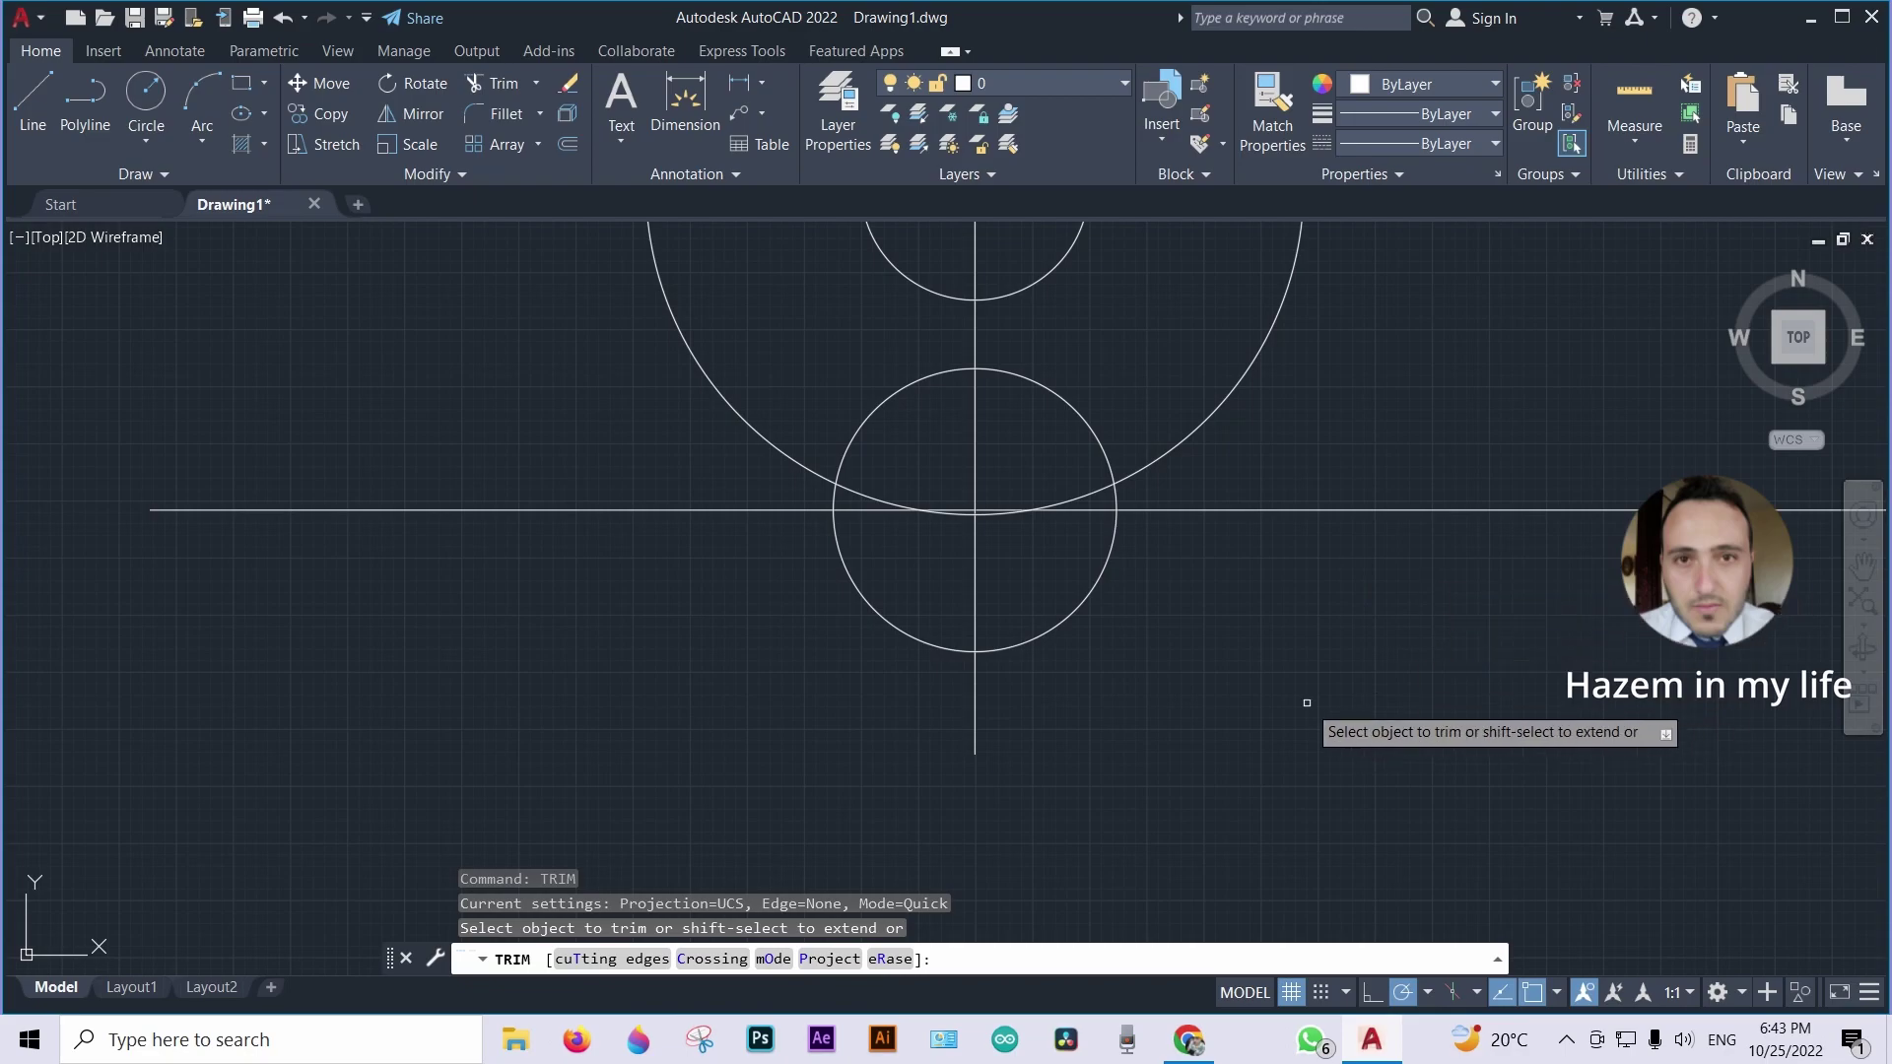
{"action": "left_click", "coordinate": [1114, 499]}
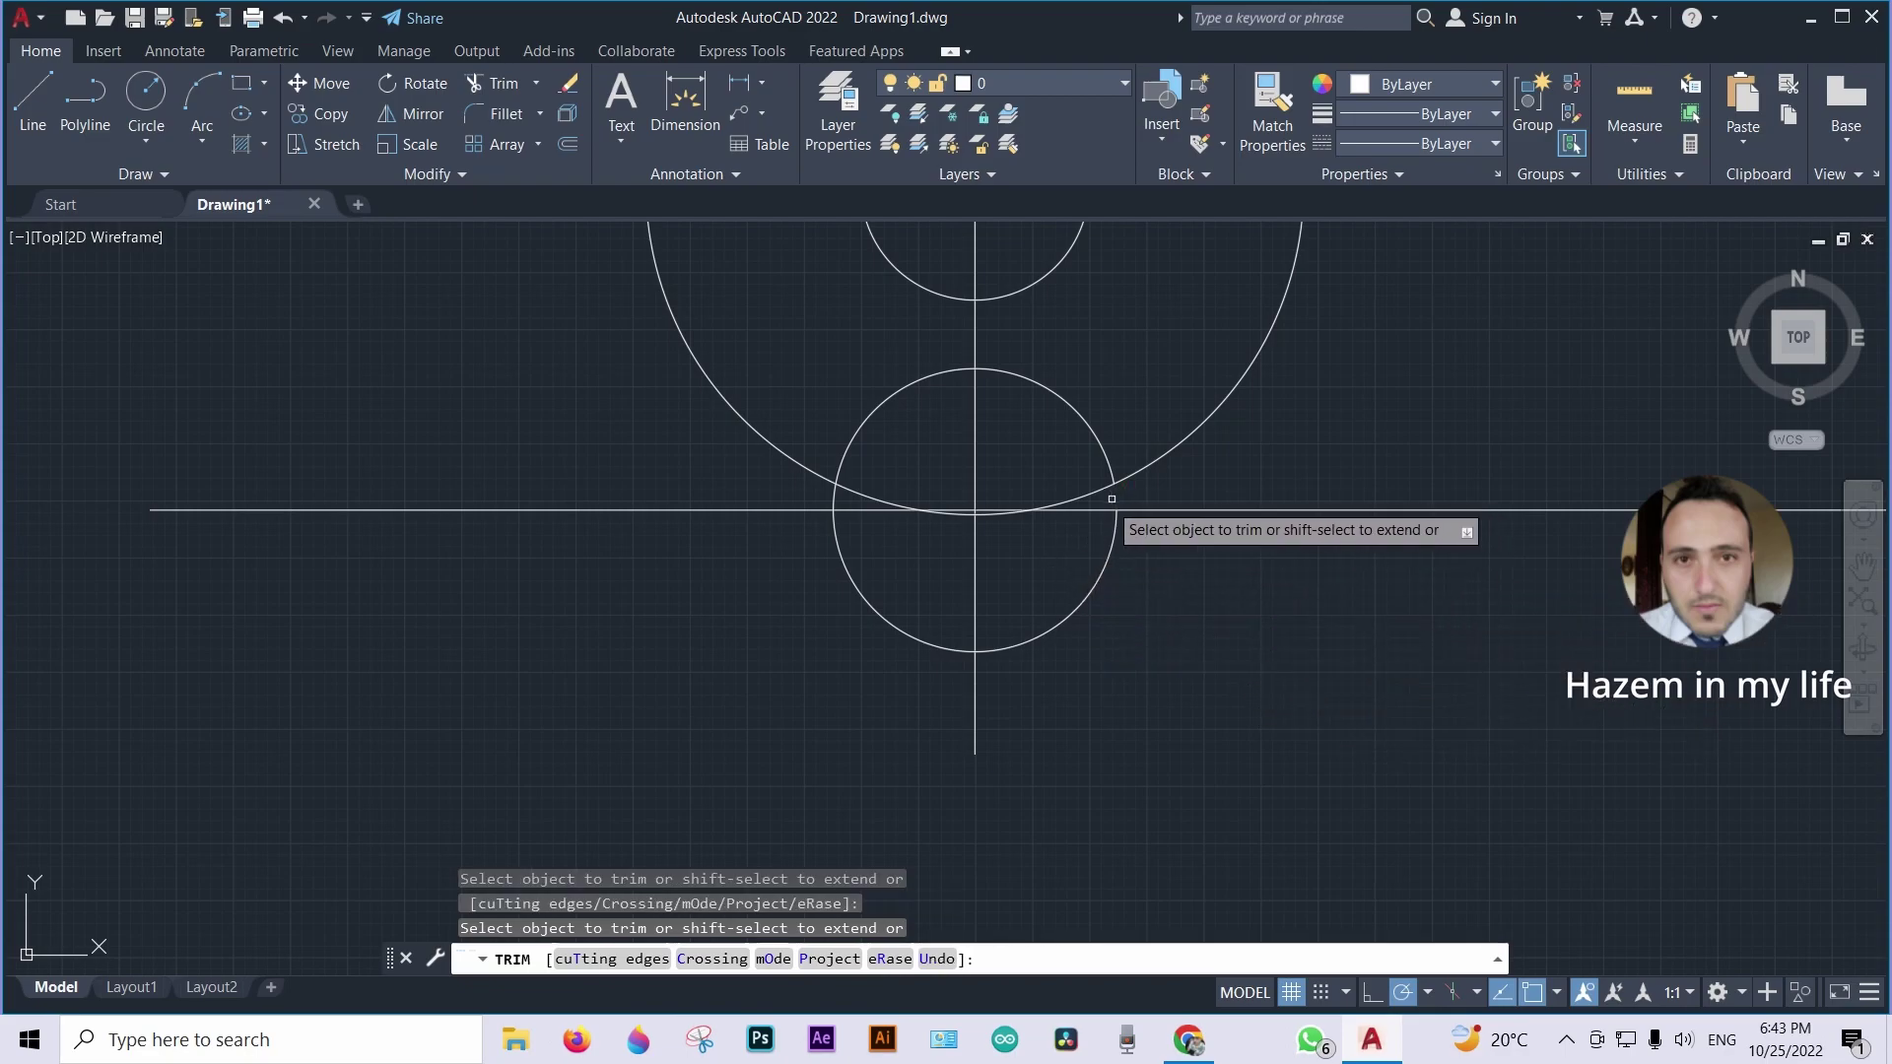
{"action": "left_click", "coordinate": [836, 497]}
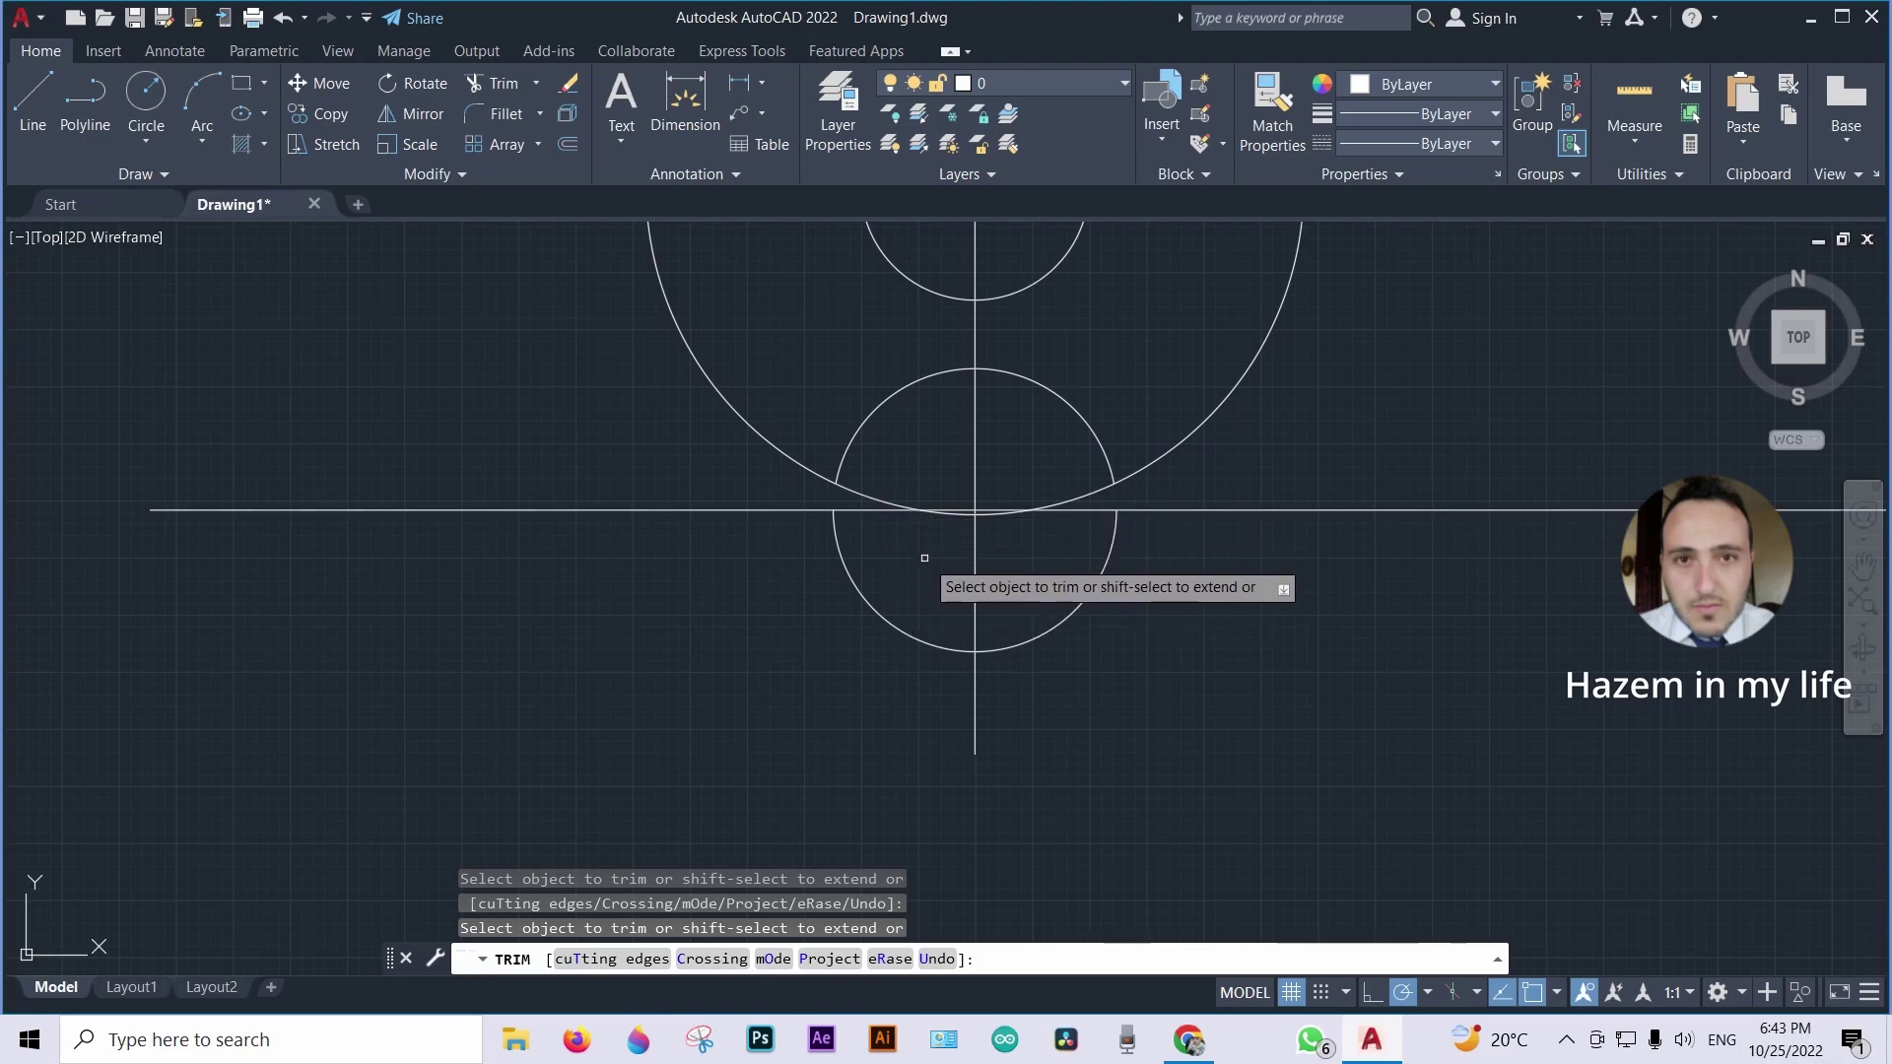
{"action": "scroll", "coordinate": [925, 554], "scroll_direction": "up", "scroll_amount": 2}
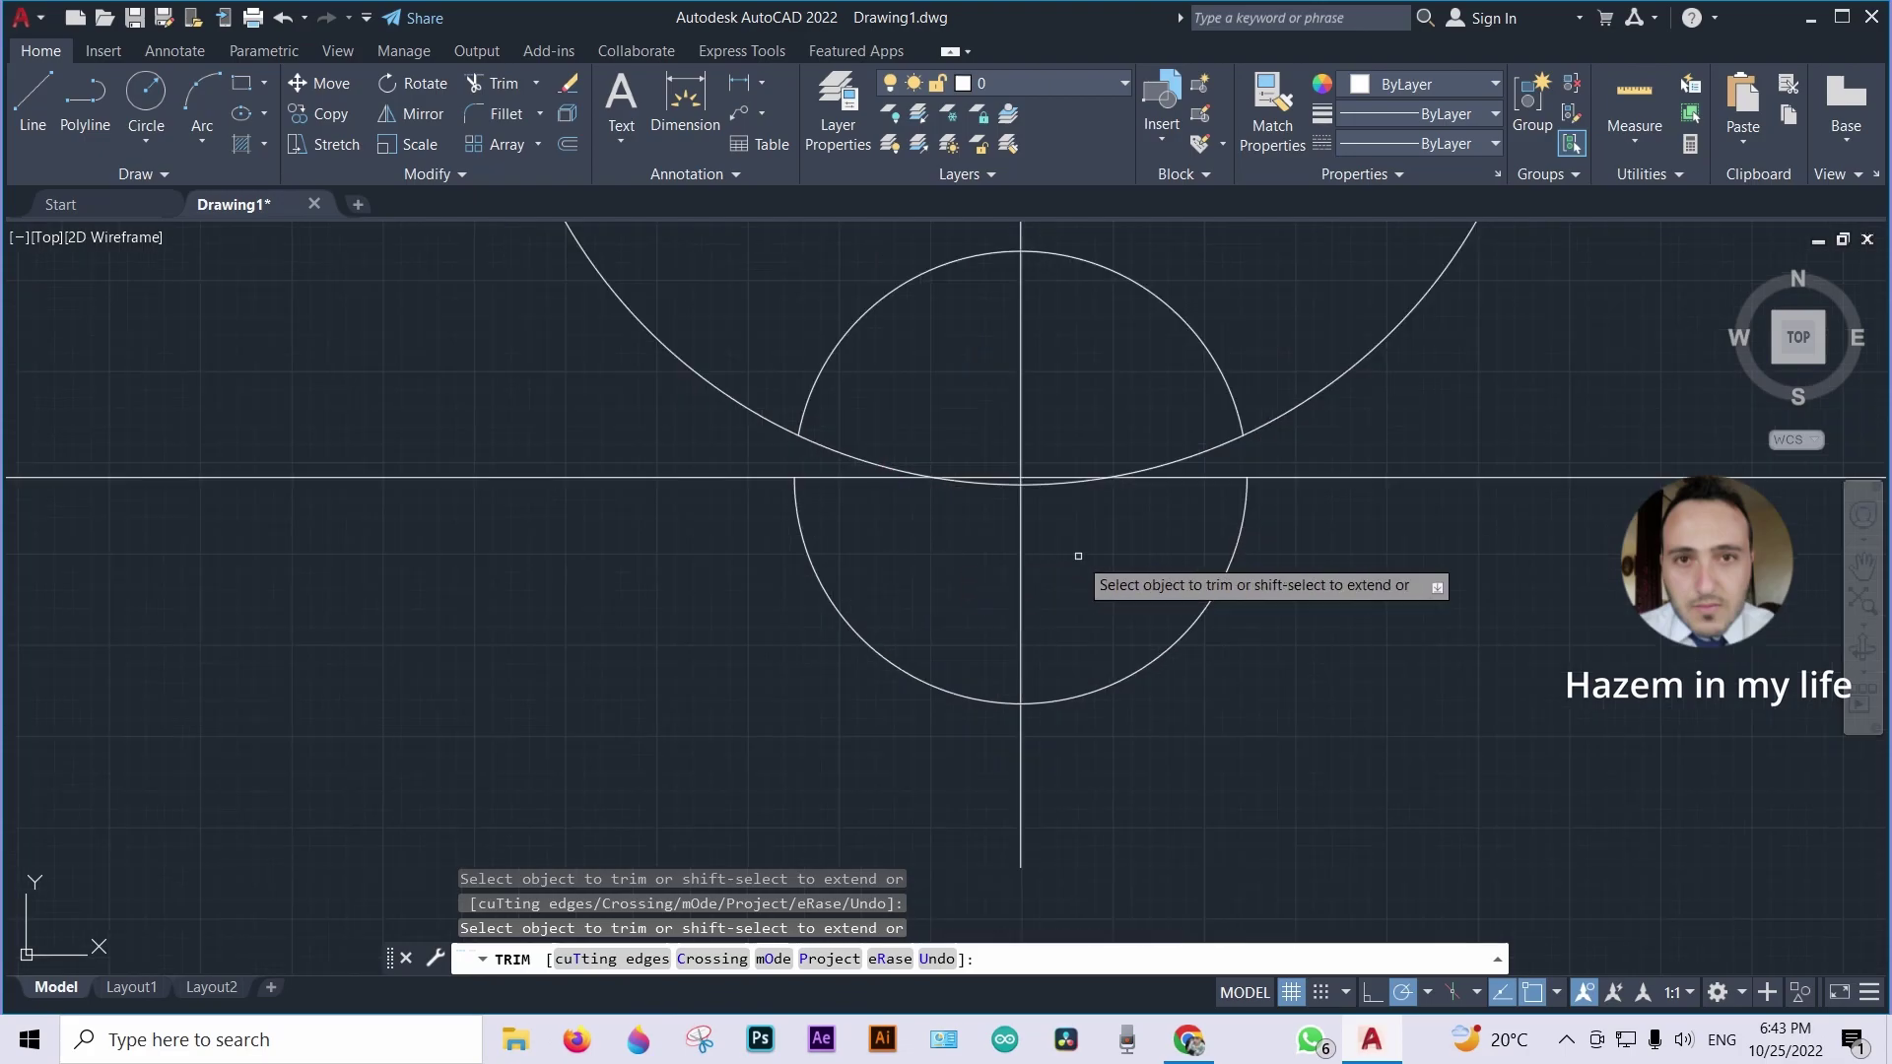
{"action": "left_click", "coordinate": [844, 450]}
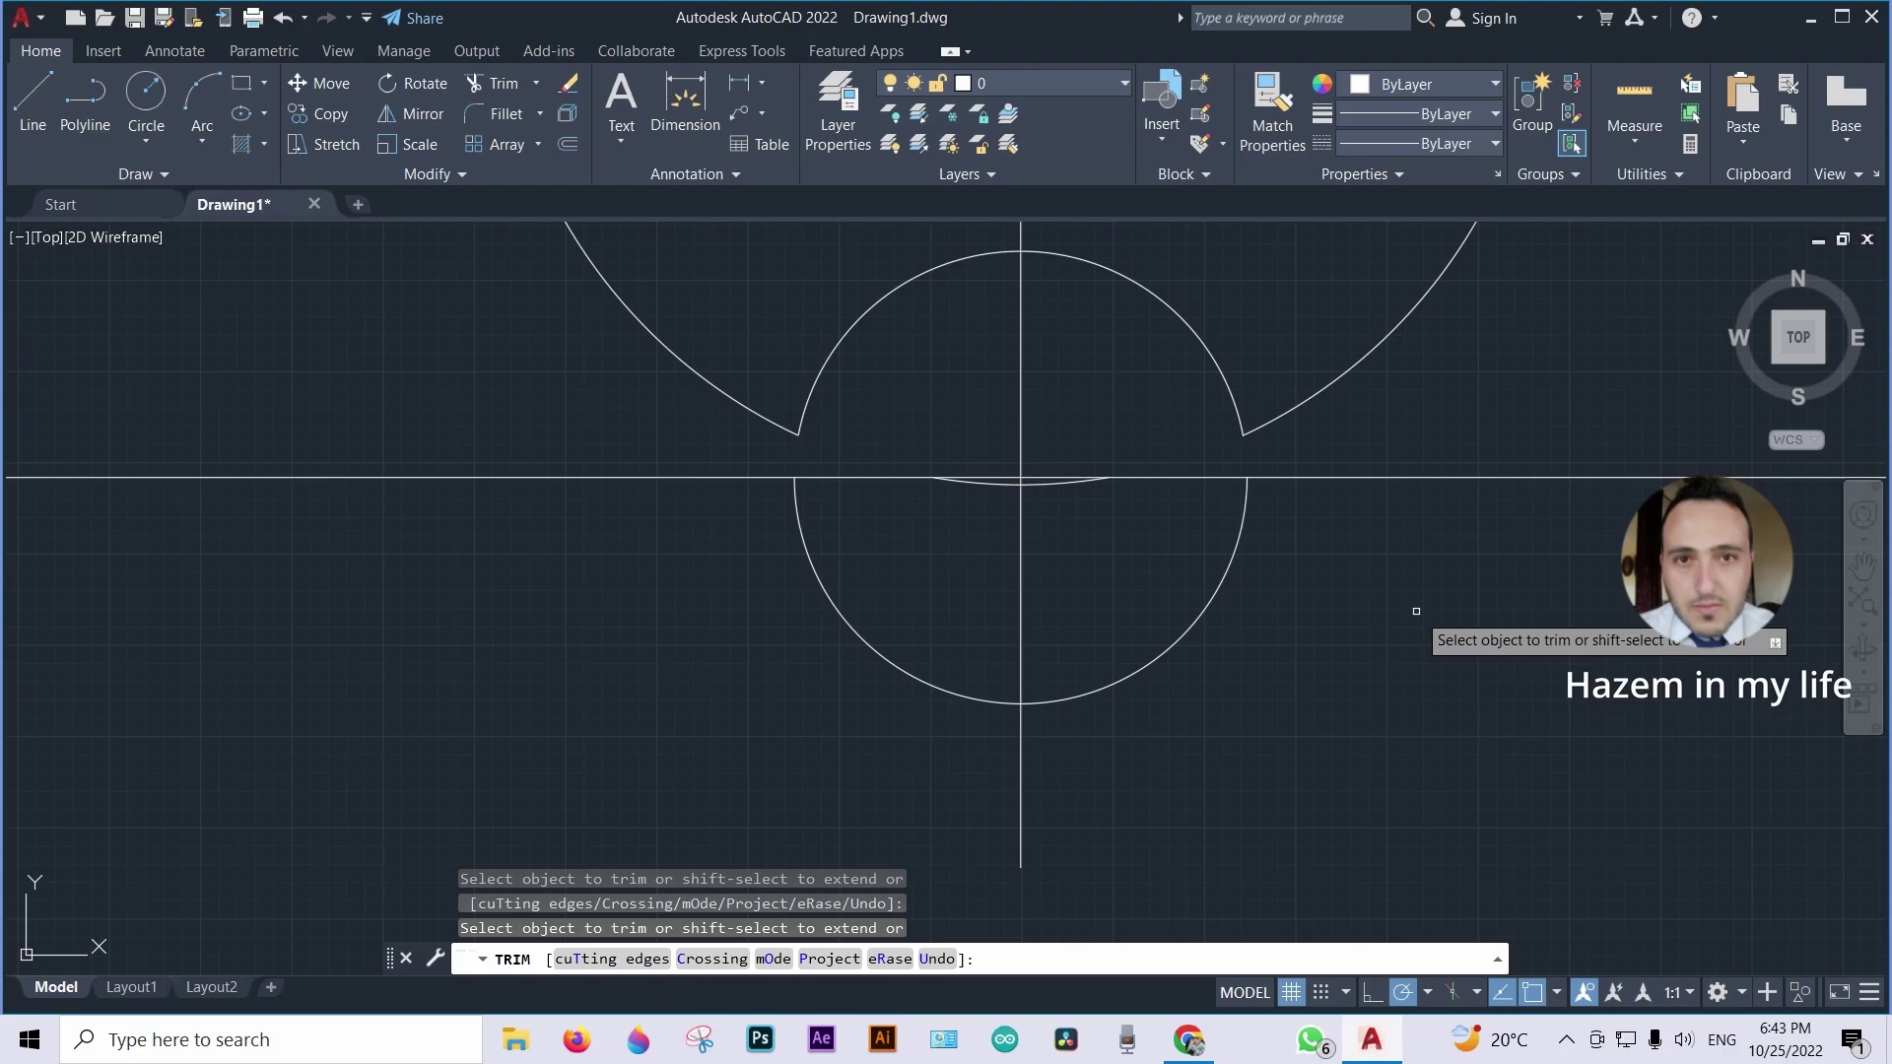
{"action": "scroll", "coordinate": [1415, 611], "scroll_direction": "down", "scroll_amount": 4}
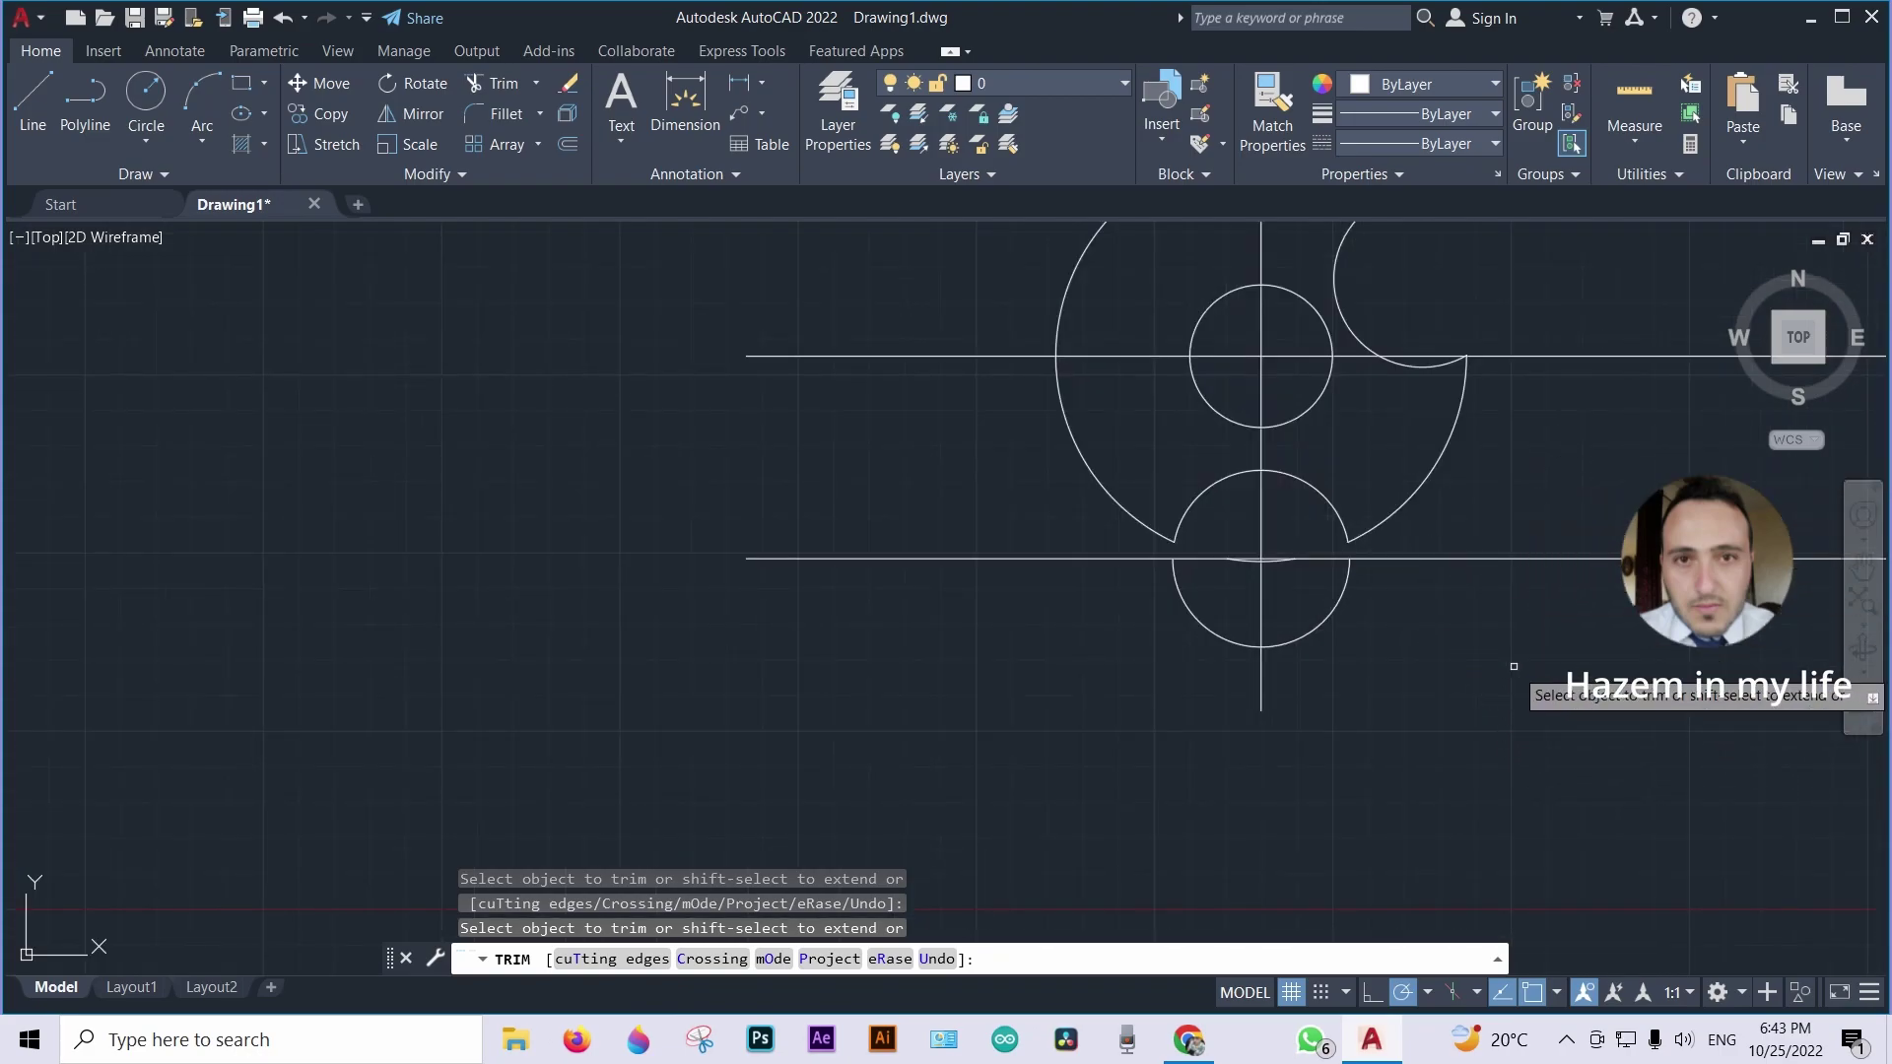
{"action": "key", "text": "Escape"}
Erase the lower horizontal construction line and the two leftover arcs
{"action": "left_click", "coordinate": [1603, 531]}
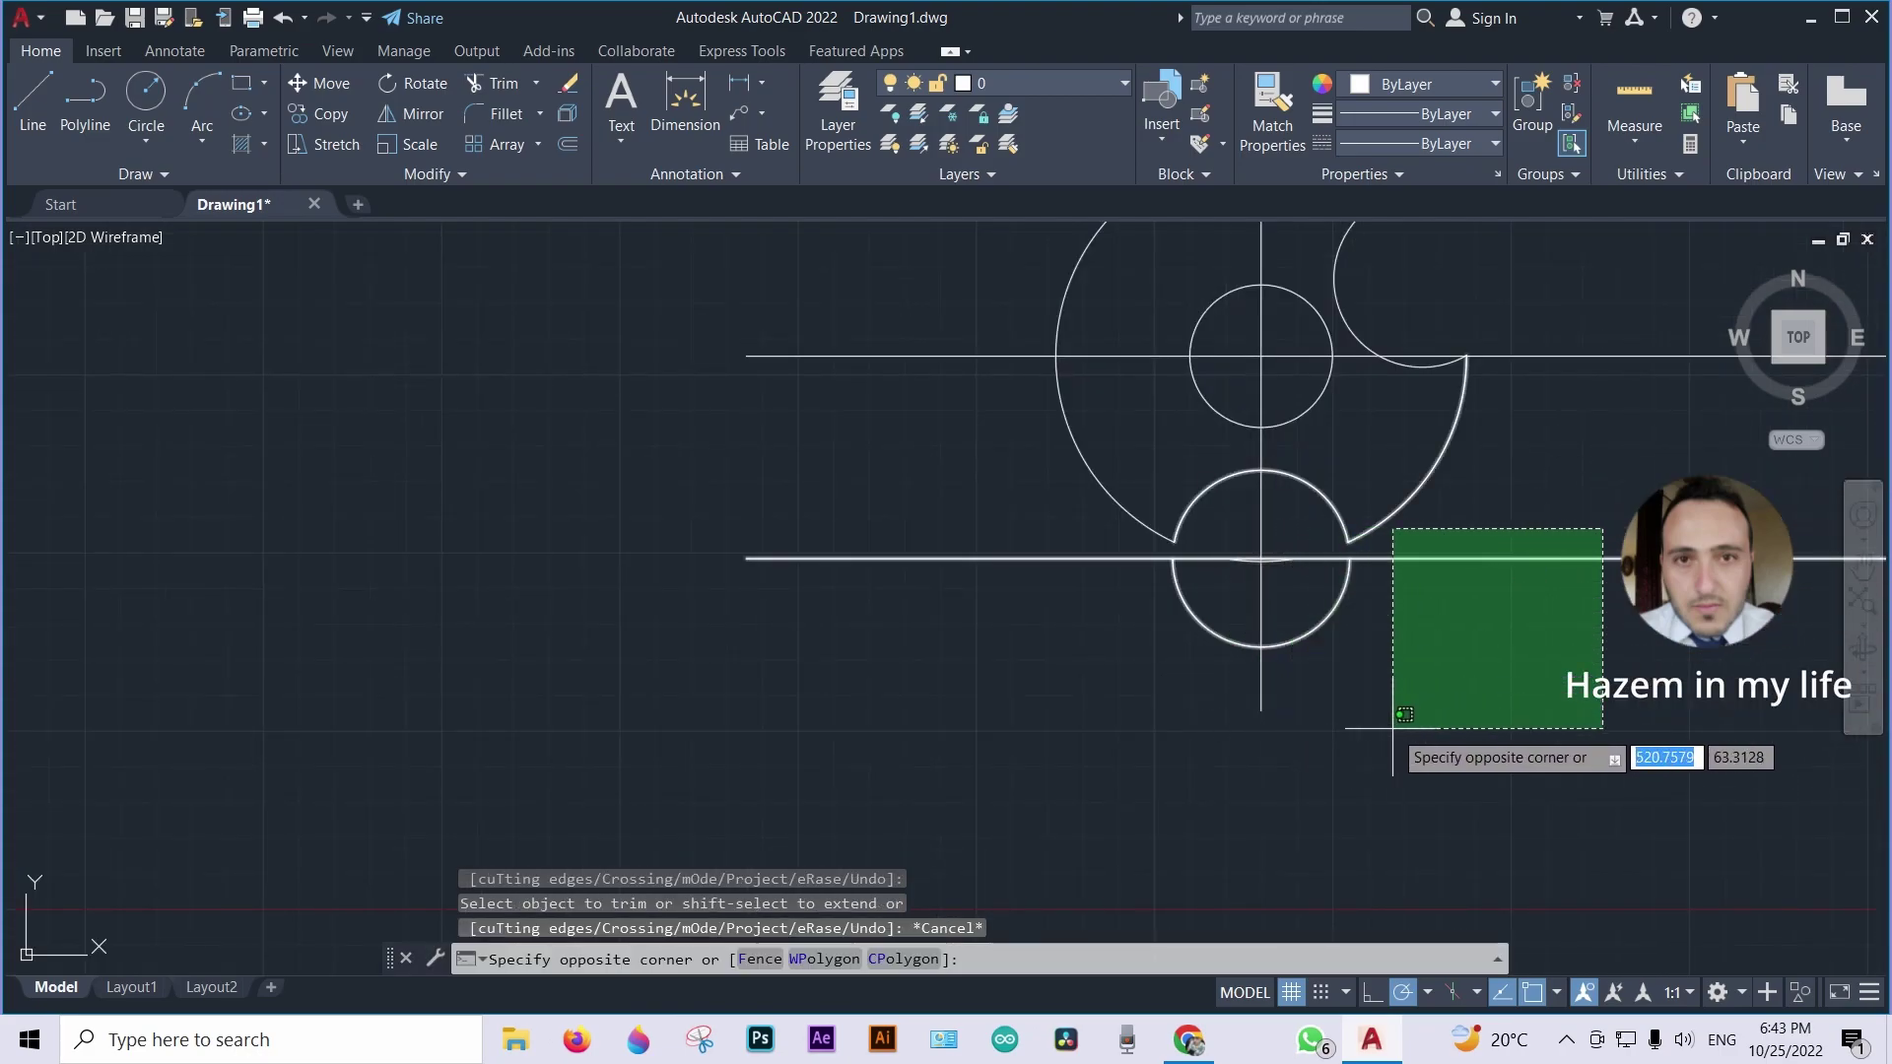
{"action": "left_click", "coordinate": [1561, 705]}
{"action": "key", "text": "Delete"}
{"action": "left_click", "coordinate": [1431, 577]}
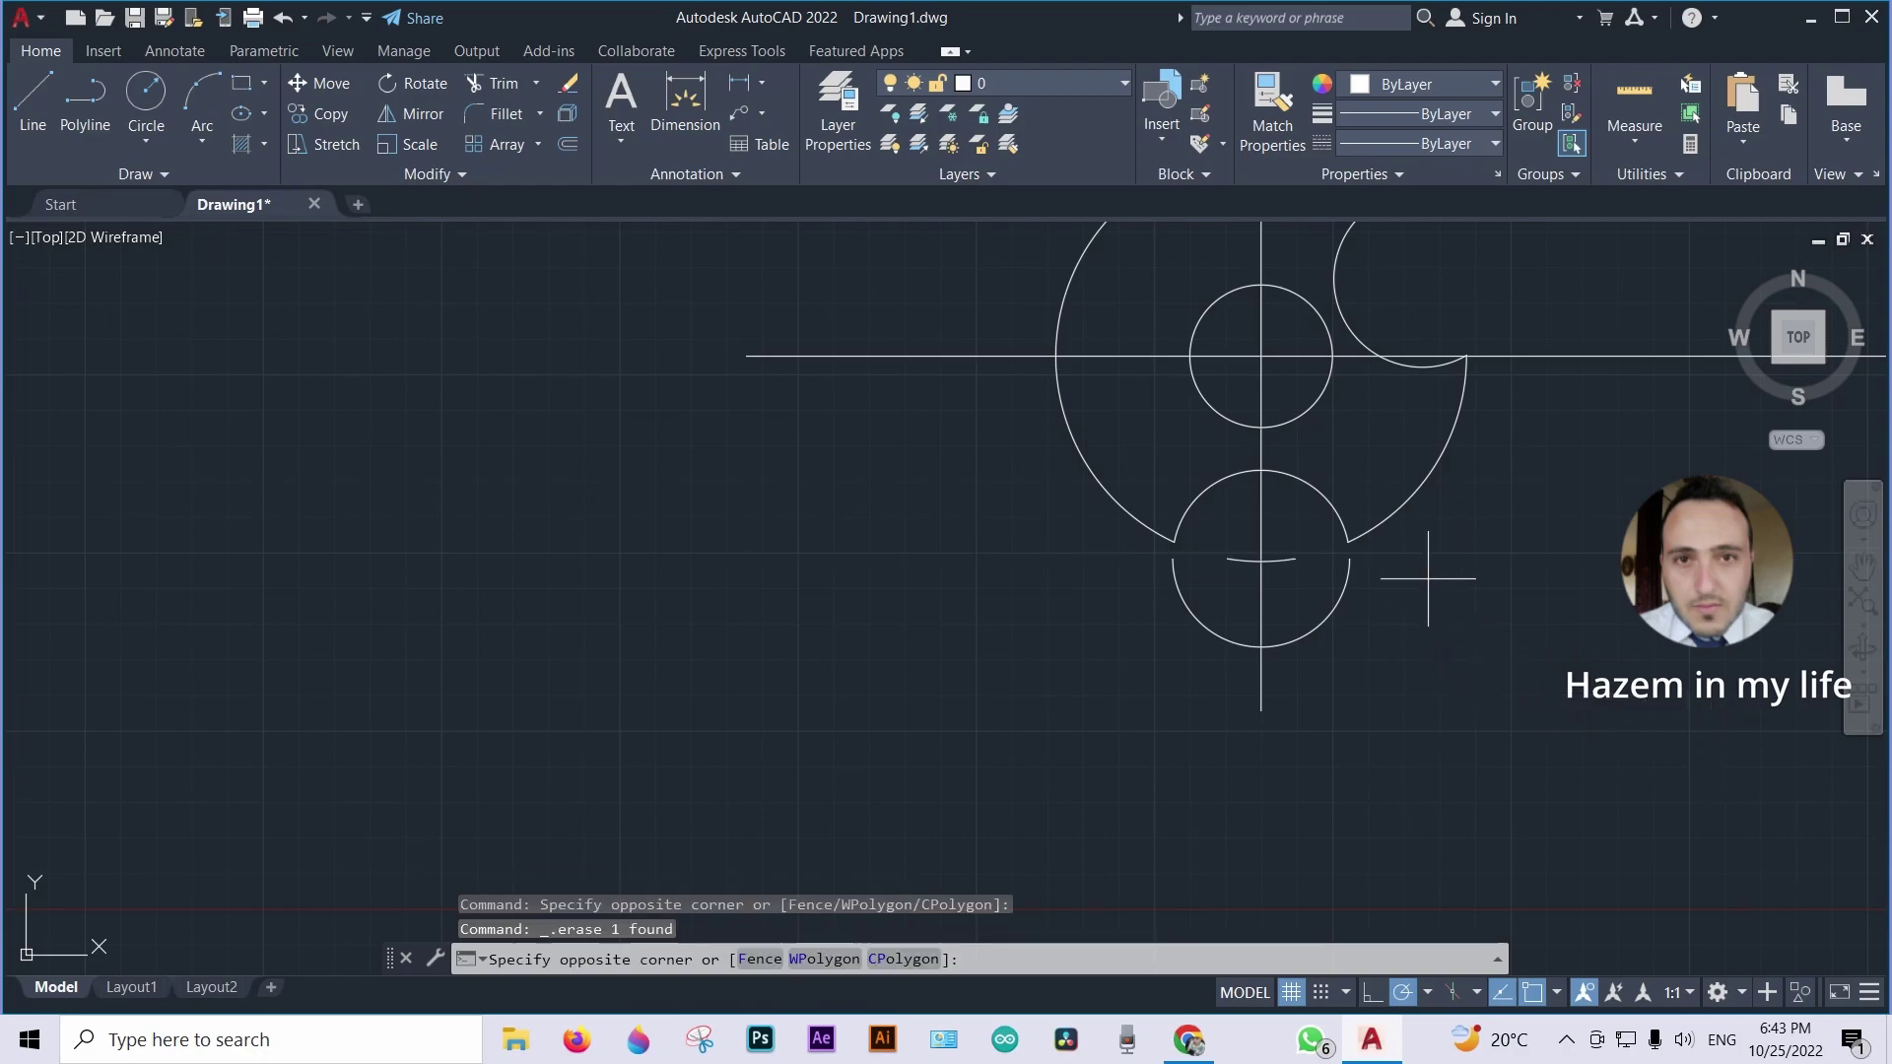
{"action": "left_click", "coordinate": [1332, 621]}
{"action": "key", "text": "Delete"}
{"action": "left_click", "coordinate": [1302, 568]}
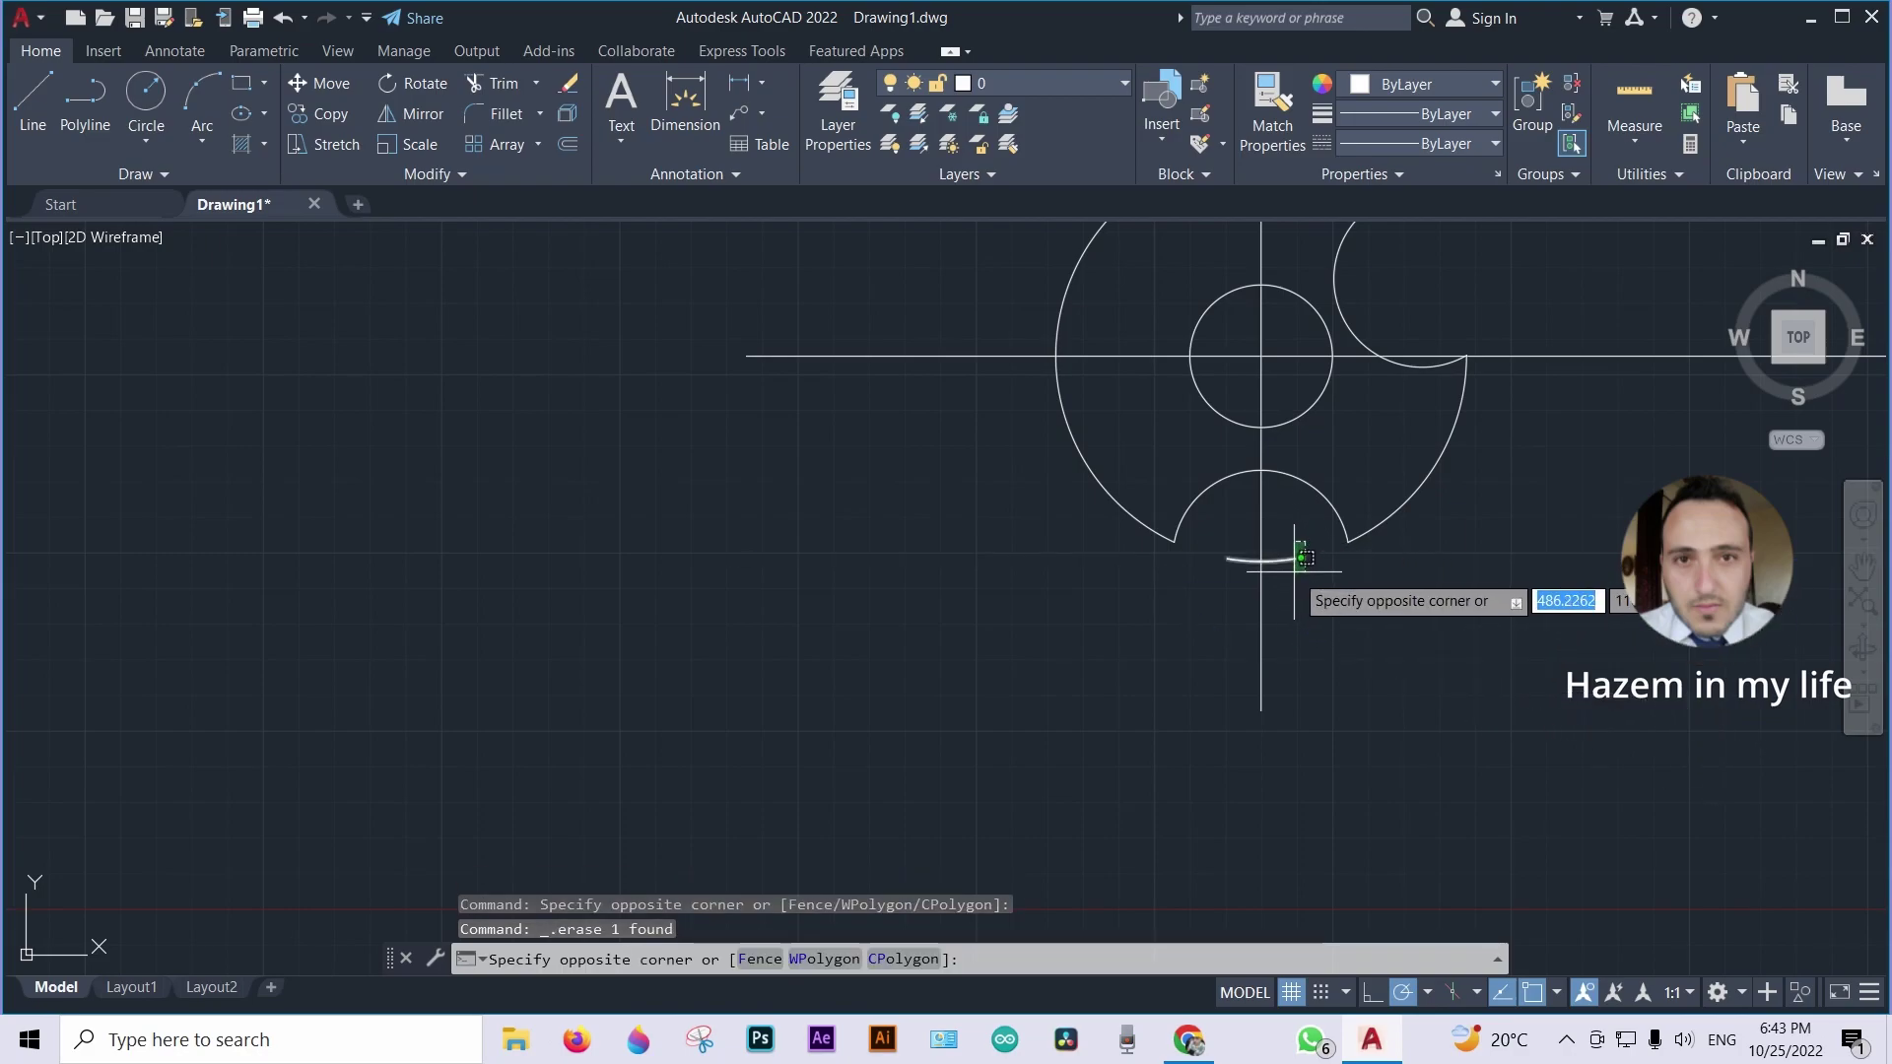
{"action": "left_click", "coordinate": [1246, 540]}
{"action": "key", "text": "Delete"}
{"action": "mouse_move", "coordinate": [1520, 625]}
{"action": "middle_mouse_down"}
{"action": "mouse_move", "coordinate": [1350, 730]}
{"action": "mouse_move", "coordinate": [1132, 714]}
{"action": "middle_mouse_up"}
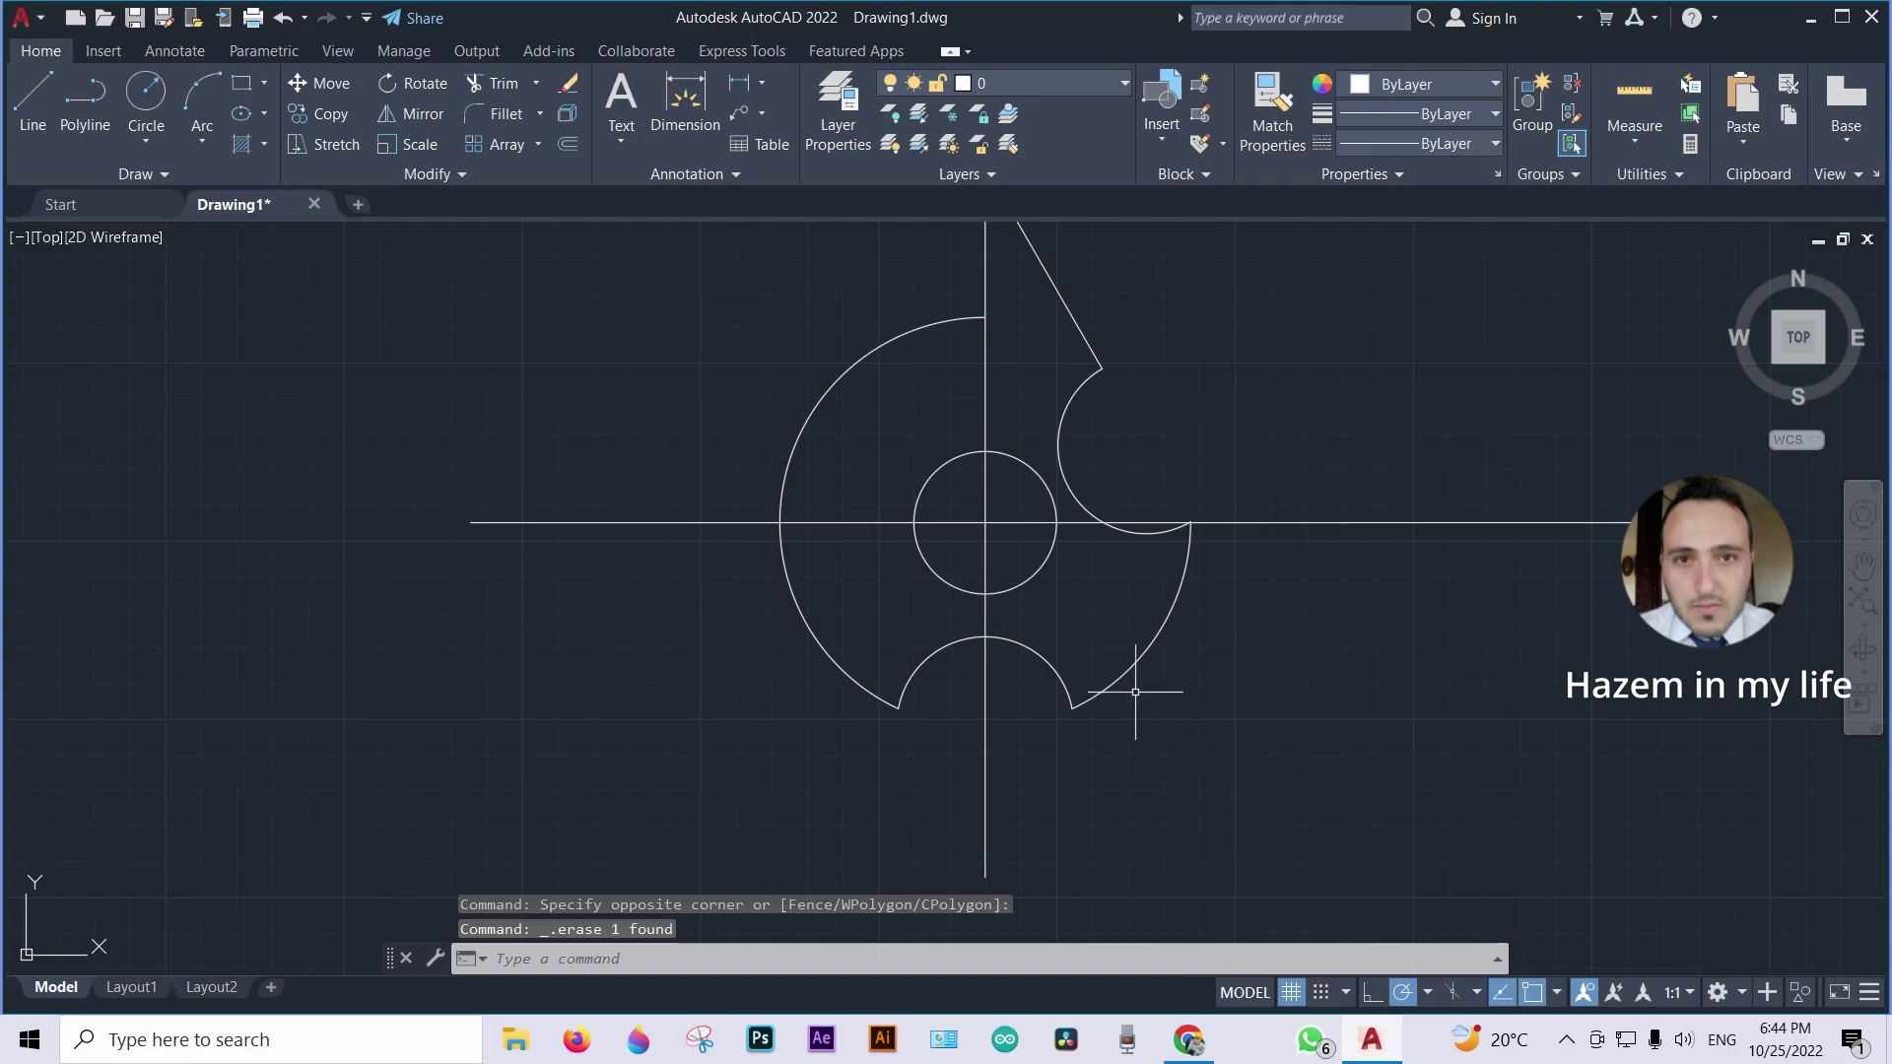
{"action": "scroll", "coordinate": [1166, 664], "scroll_direction": "down", "scroll_amount": 2}
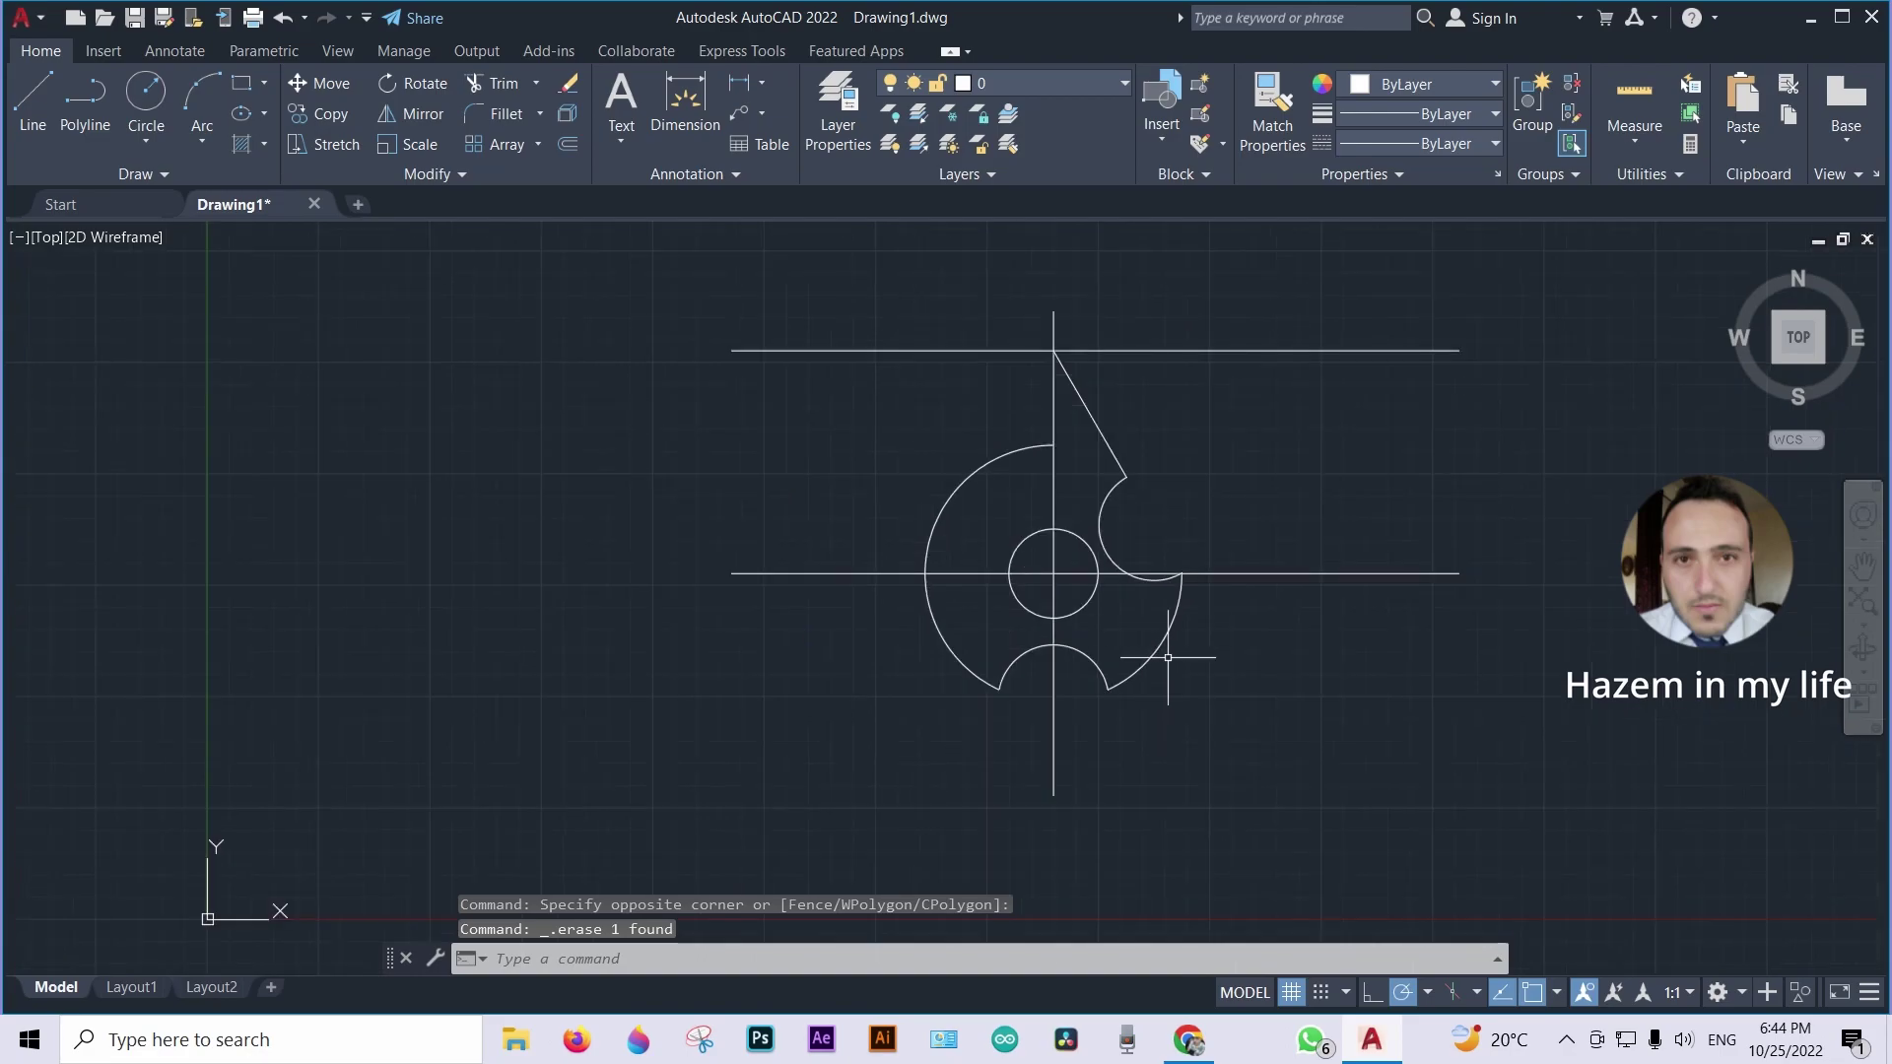
Mirror the right-half outline with MIR about the vertical axis through the hole centre, keeping the originals
{"action": "left_click", "coordinate": [1210, 392]}
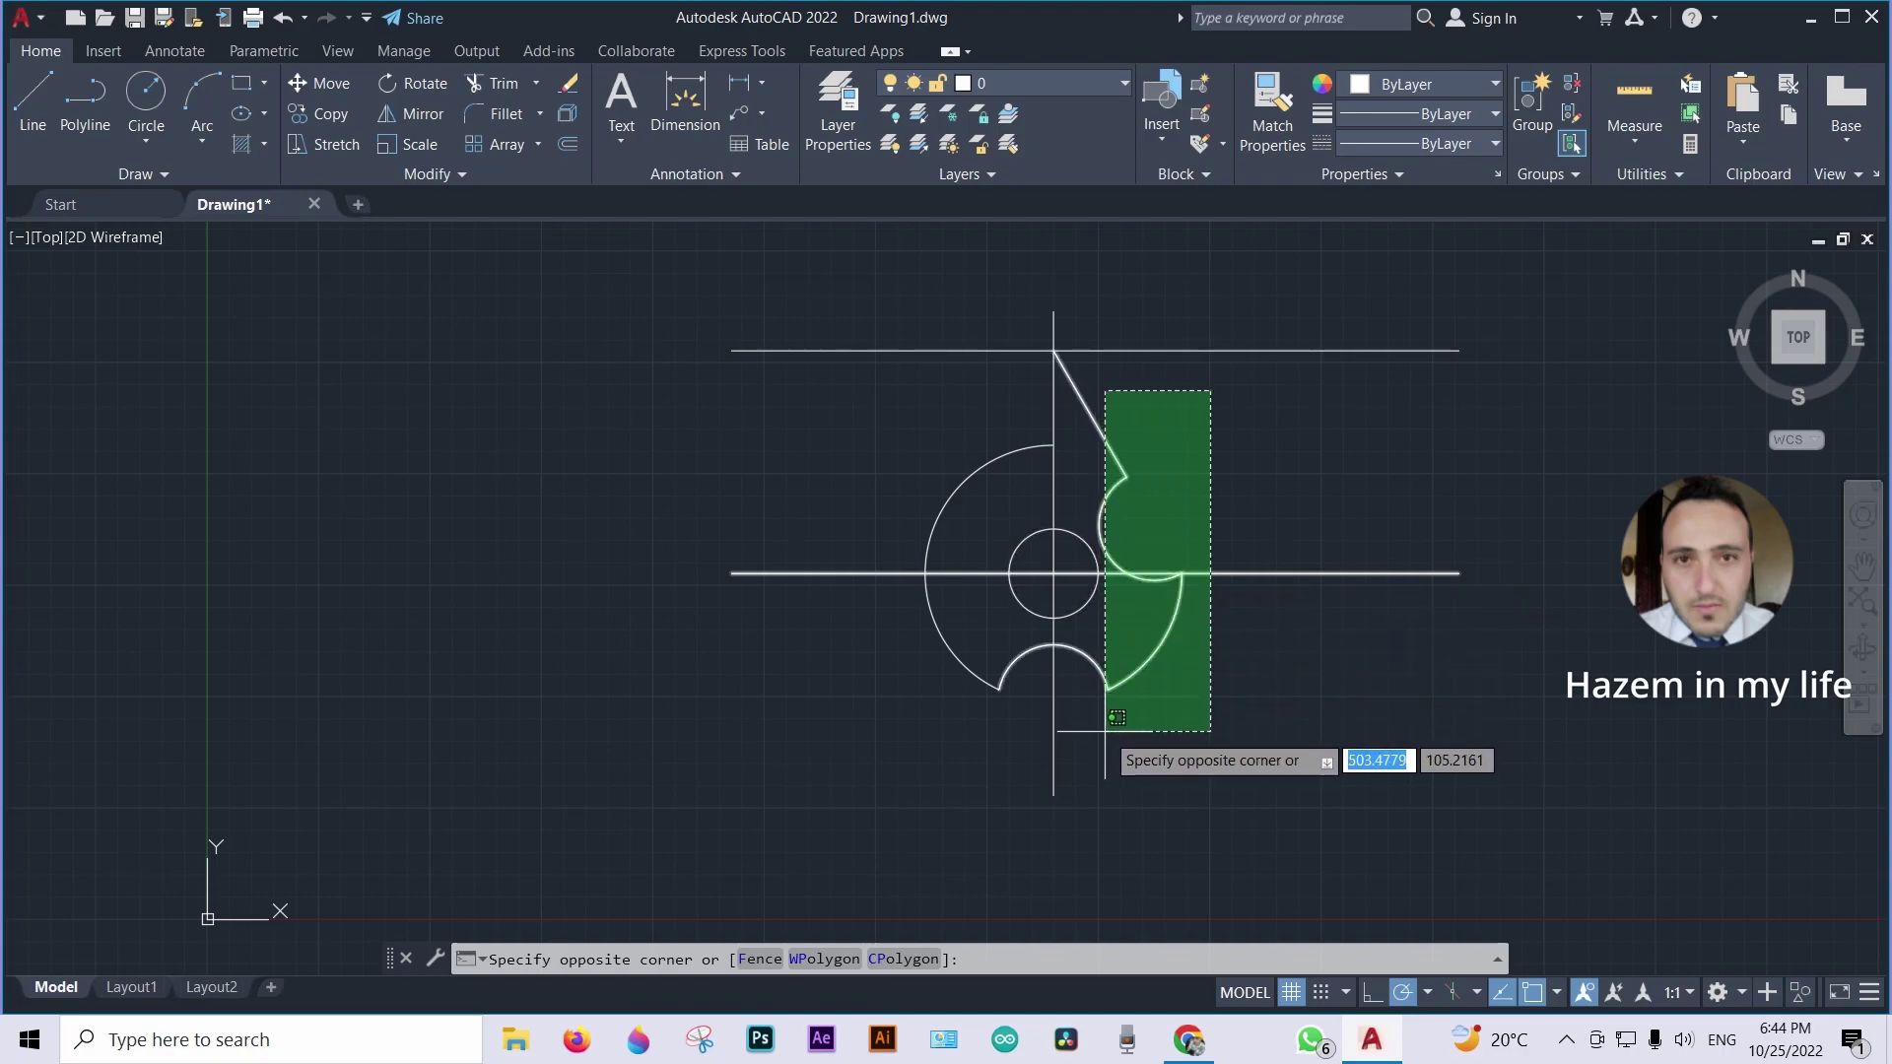
{"action": "left_click", "coordinate": [1116, 718]}
{"action": "type", "text": "m"}
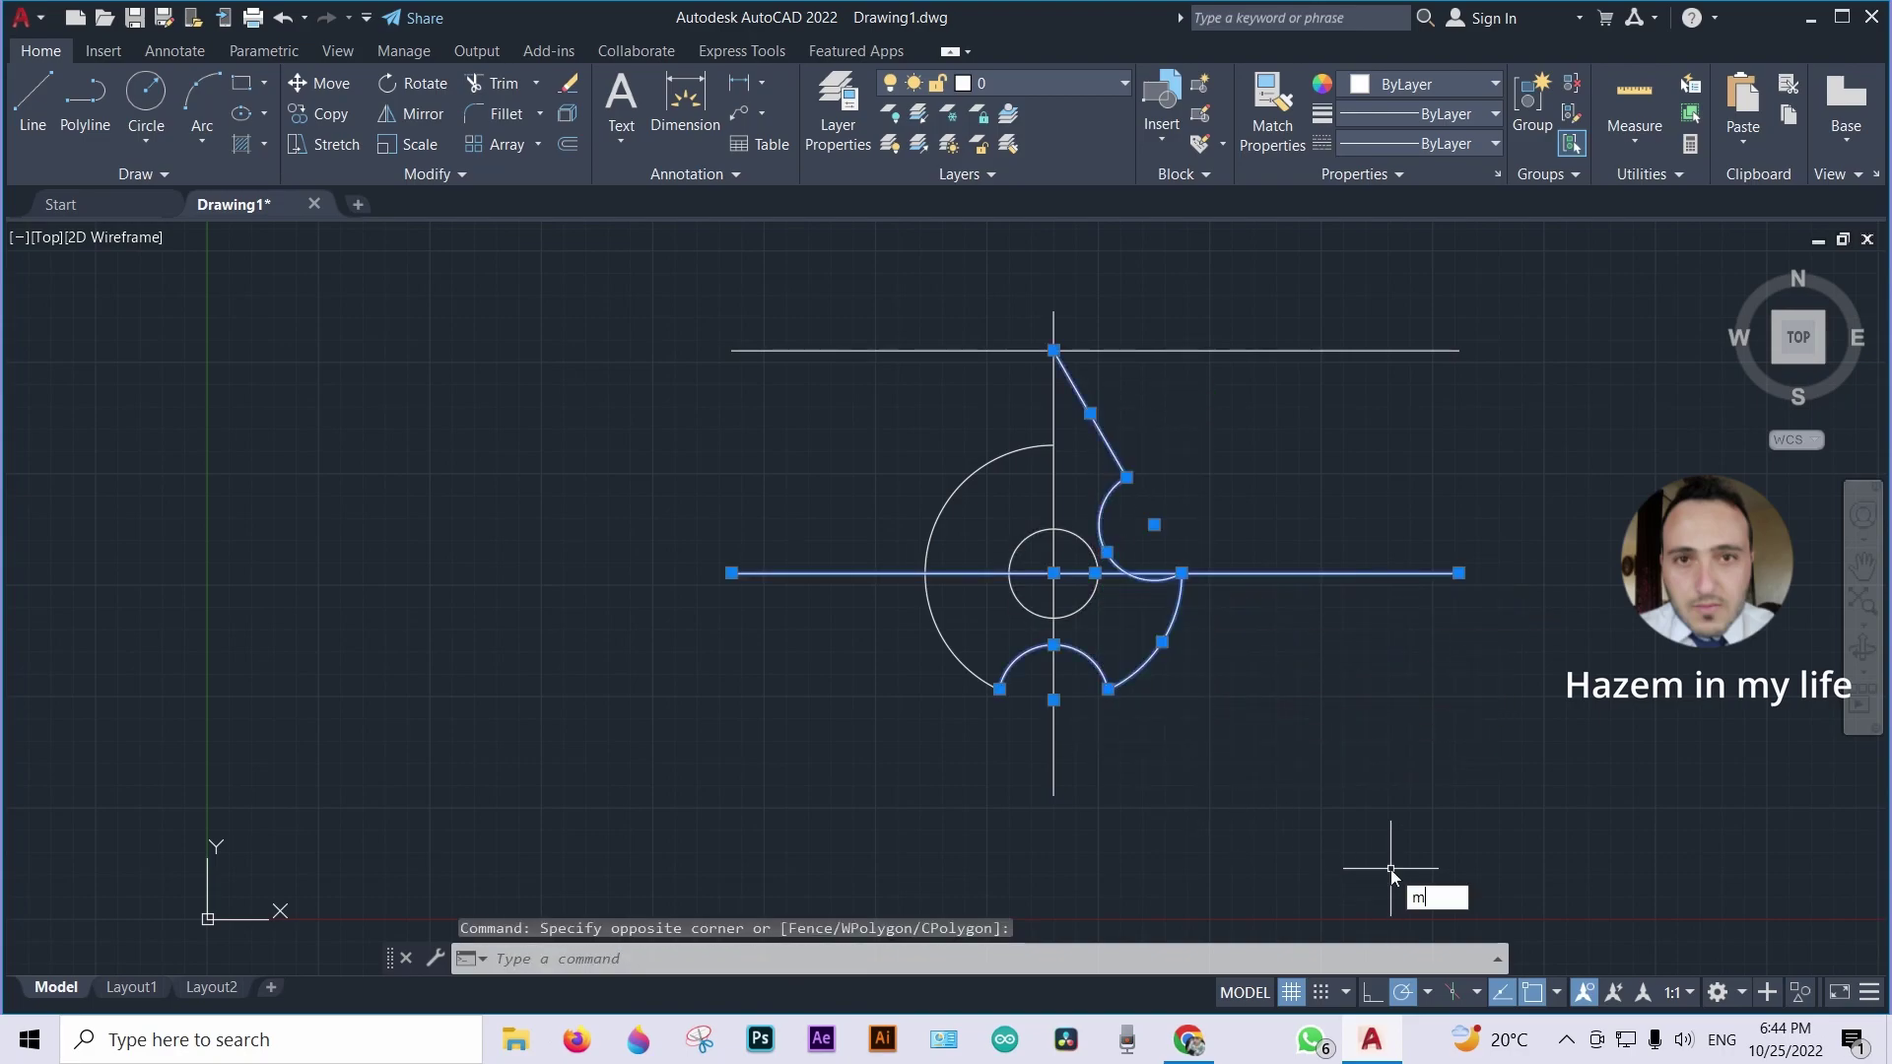
{"action": "type", "text": "ir"}
{"action": "key", "text": "Return"}
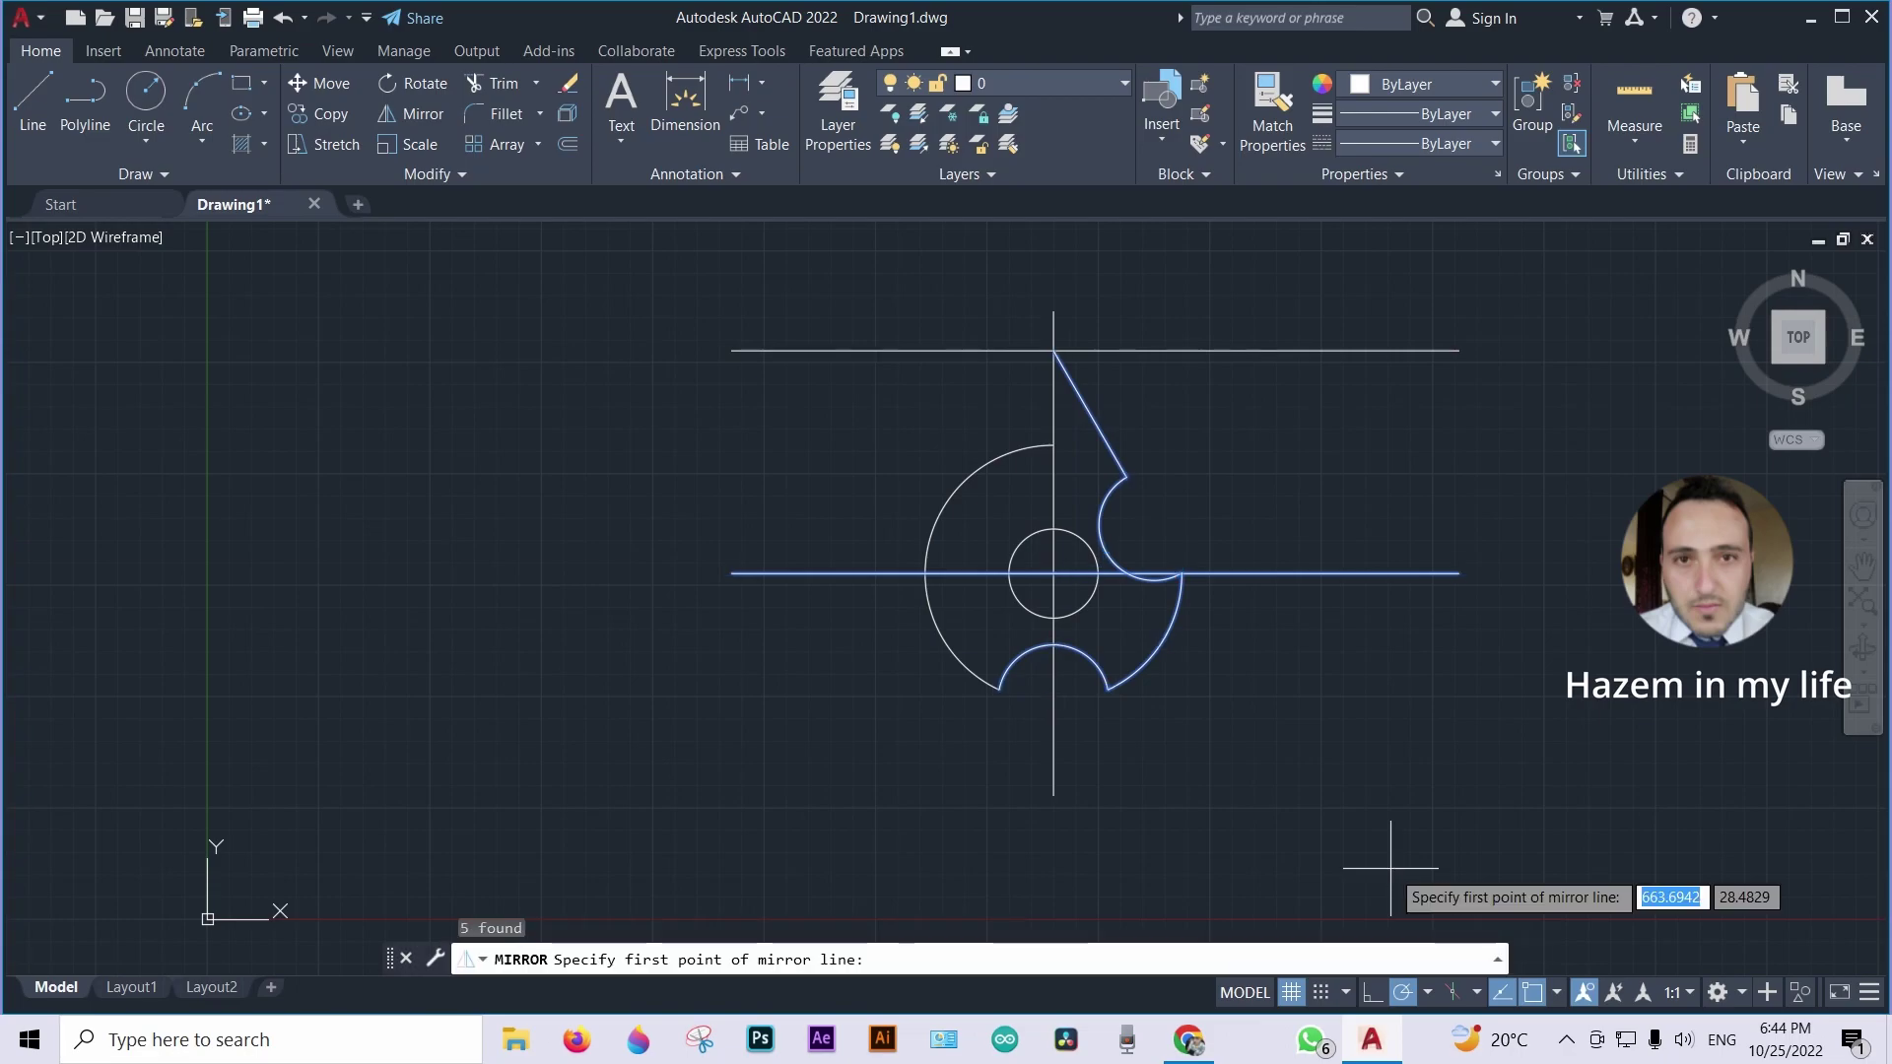
{"action": "left_click", "coordinate": [1053, 573]}
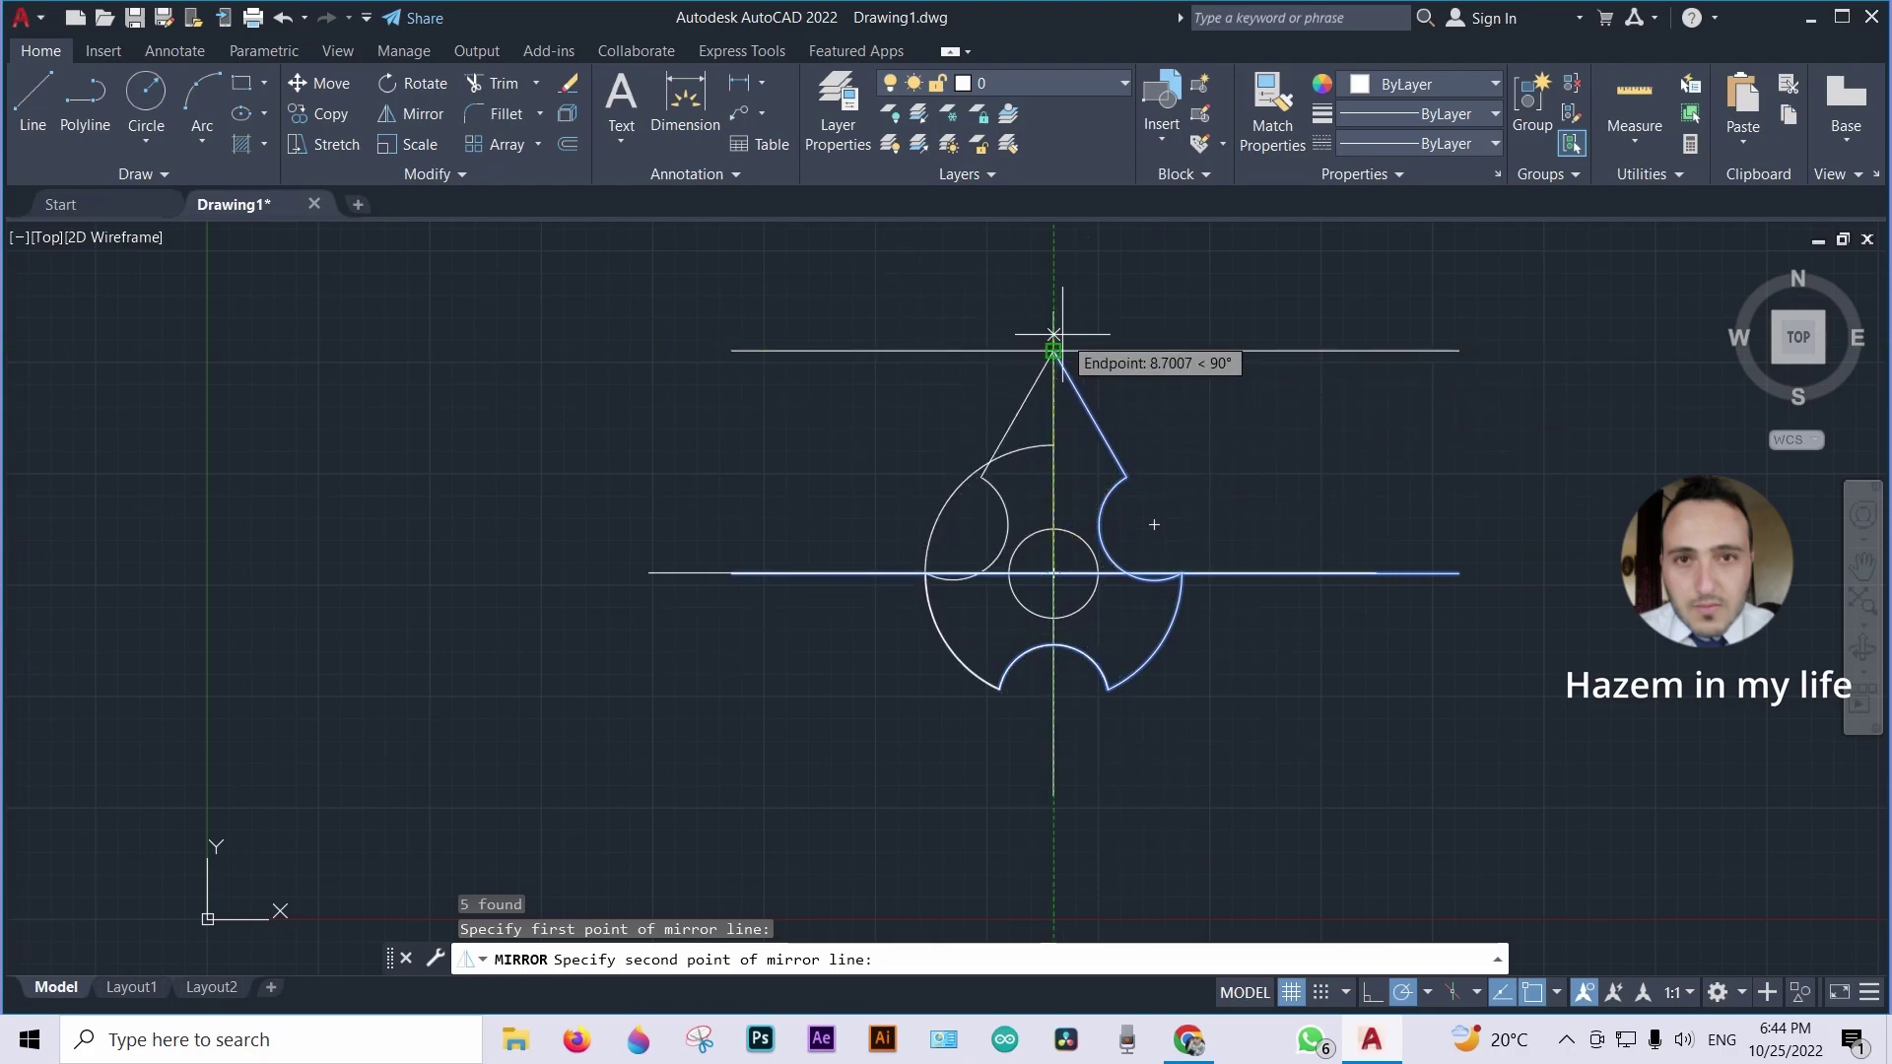
{"action": "left_click", "coordinate": [1053, 350]}
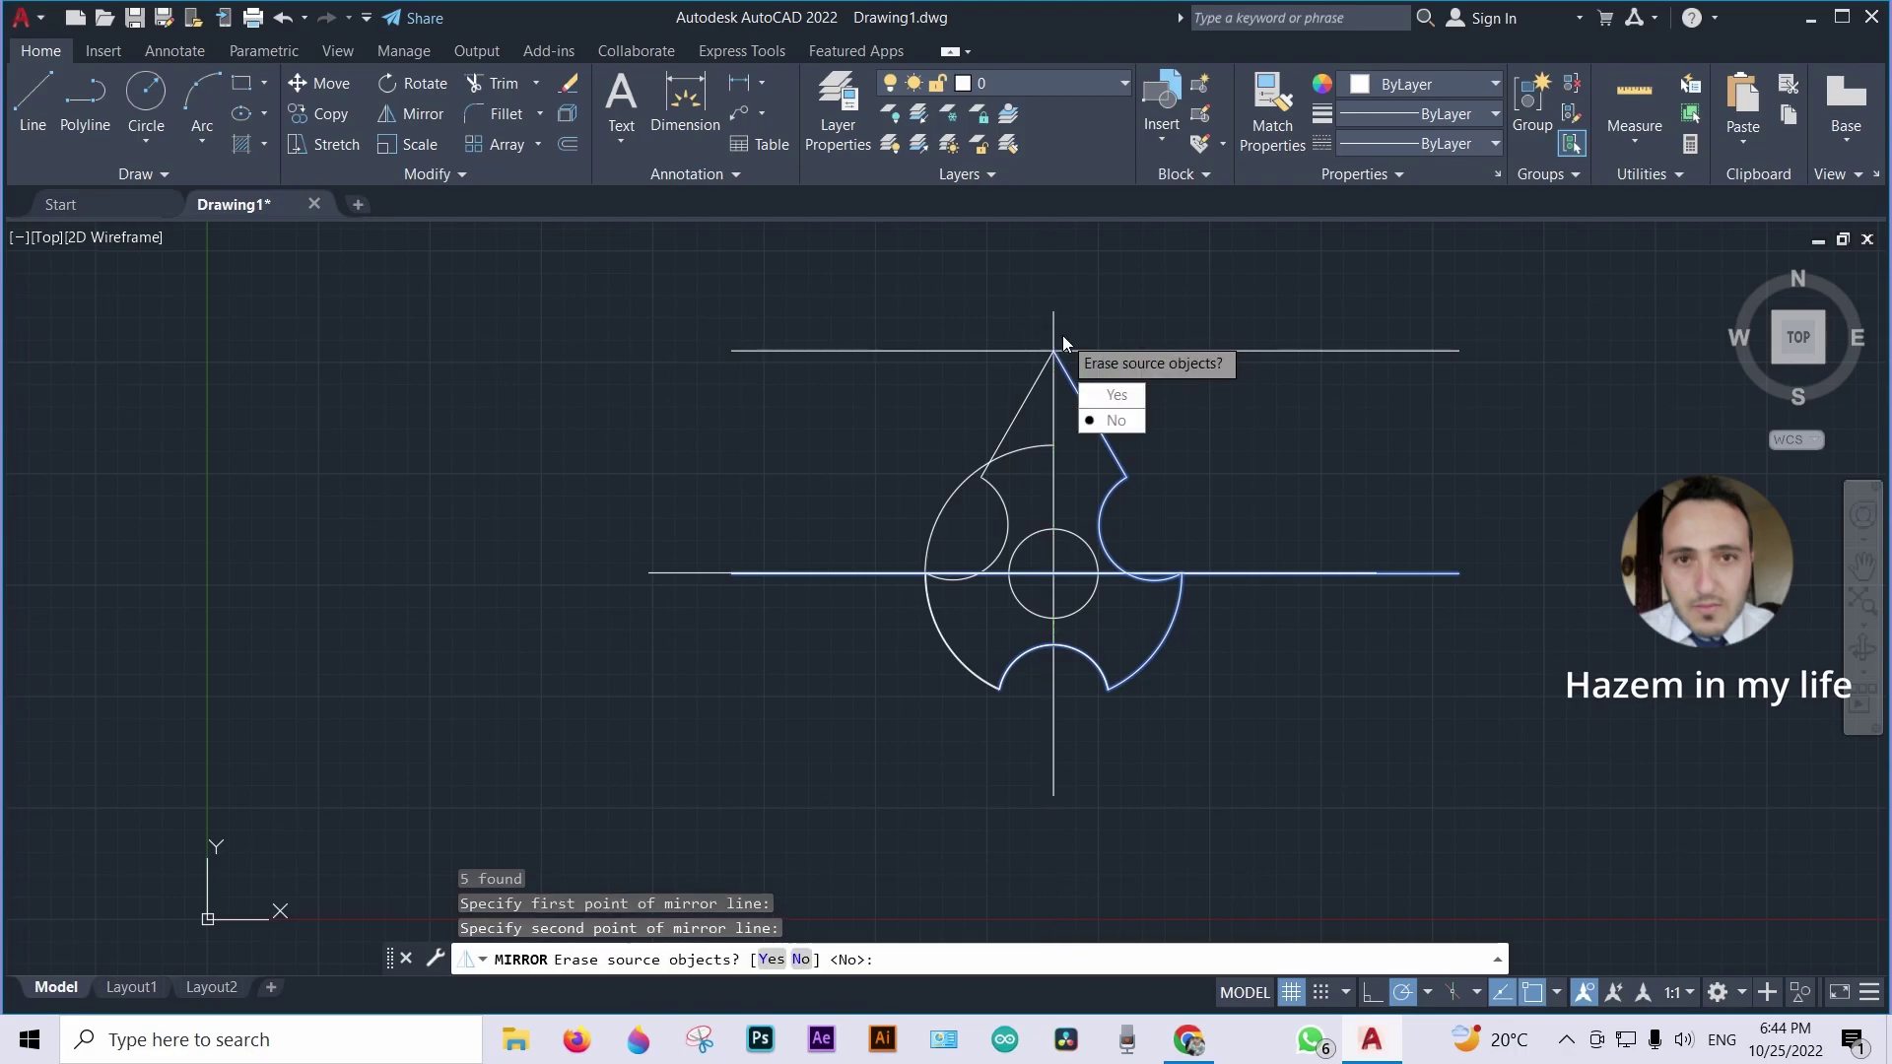
{"action": "key", "text": "Return"}
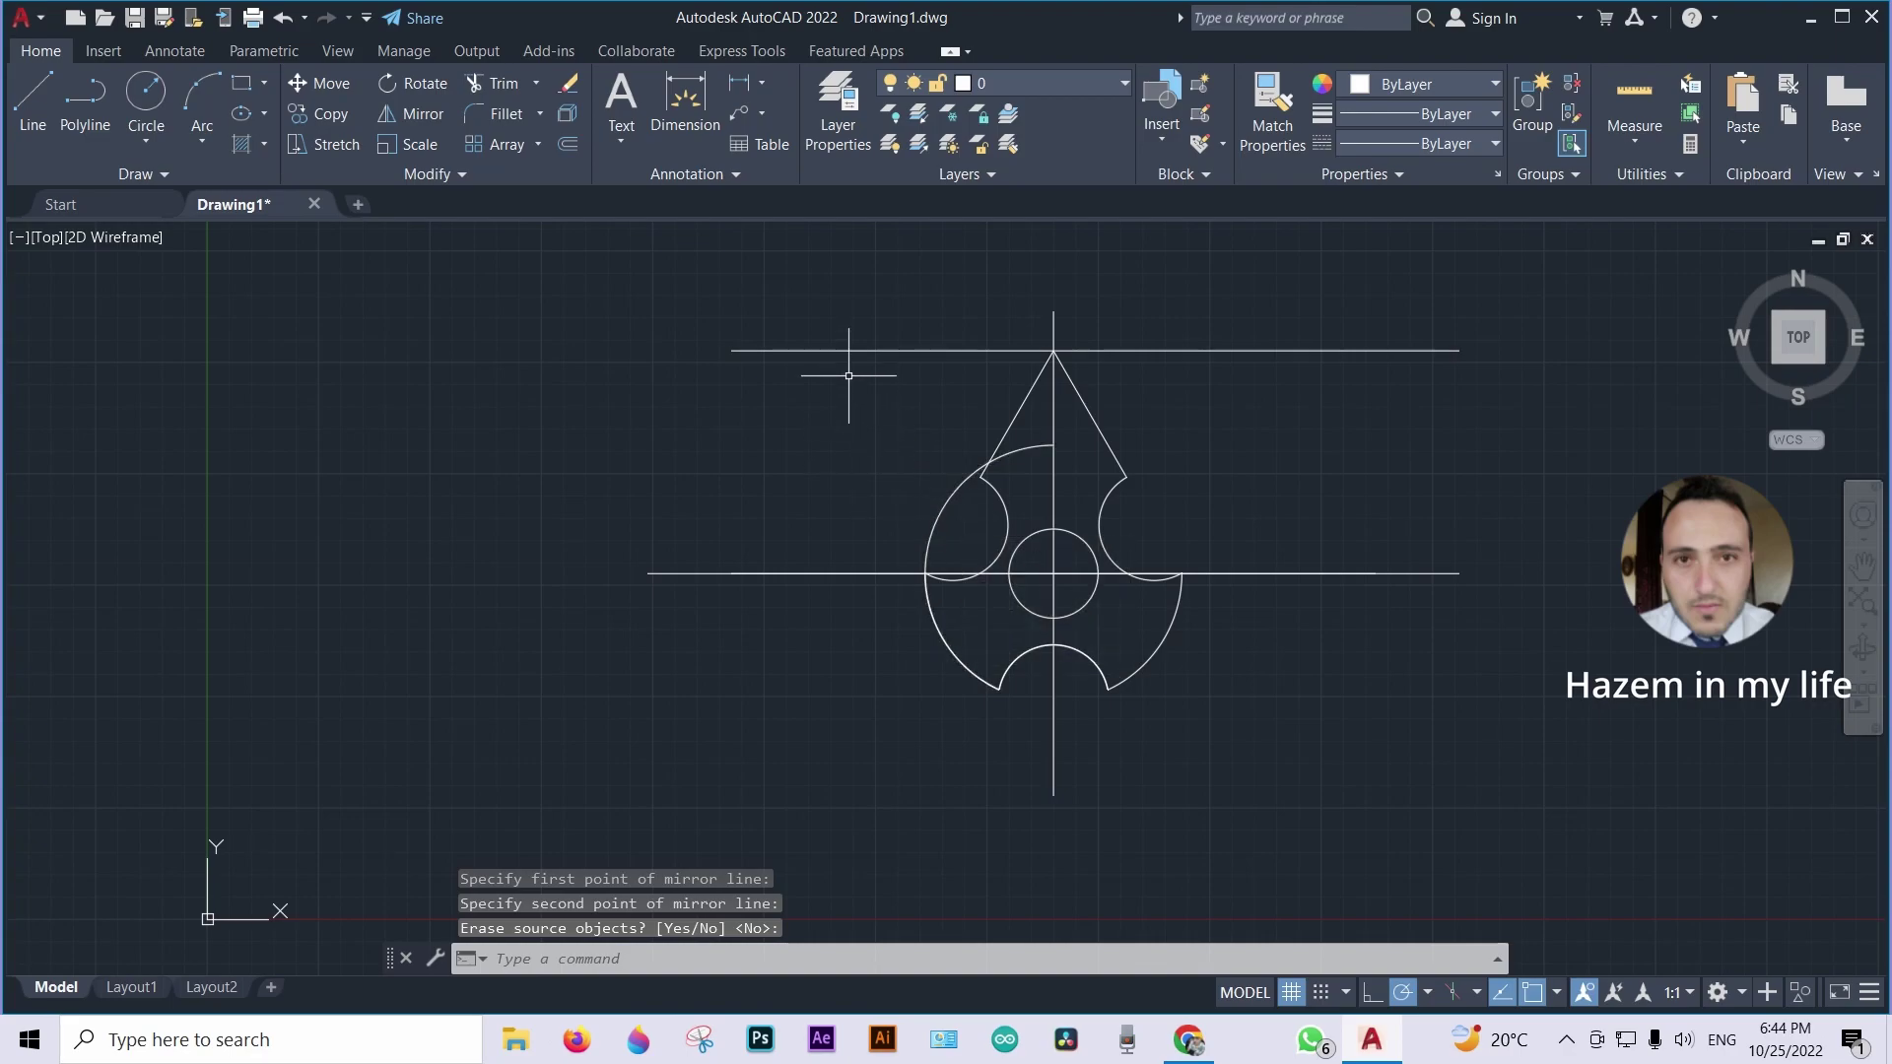
Trim the left outer arc and delete the small upper-left leftover arc
{"action": "type", "text": "tr"}
{"action": "key", "text": "Return"}
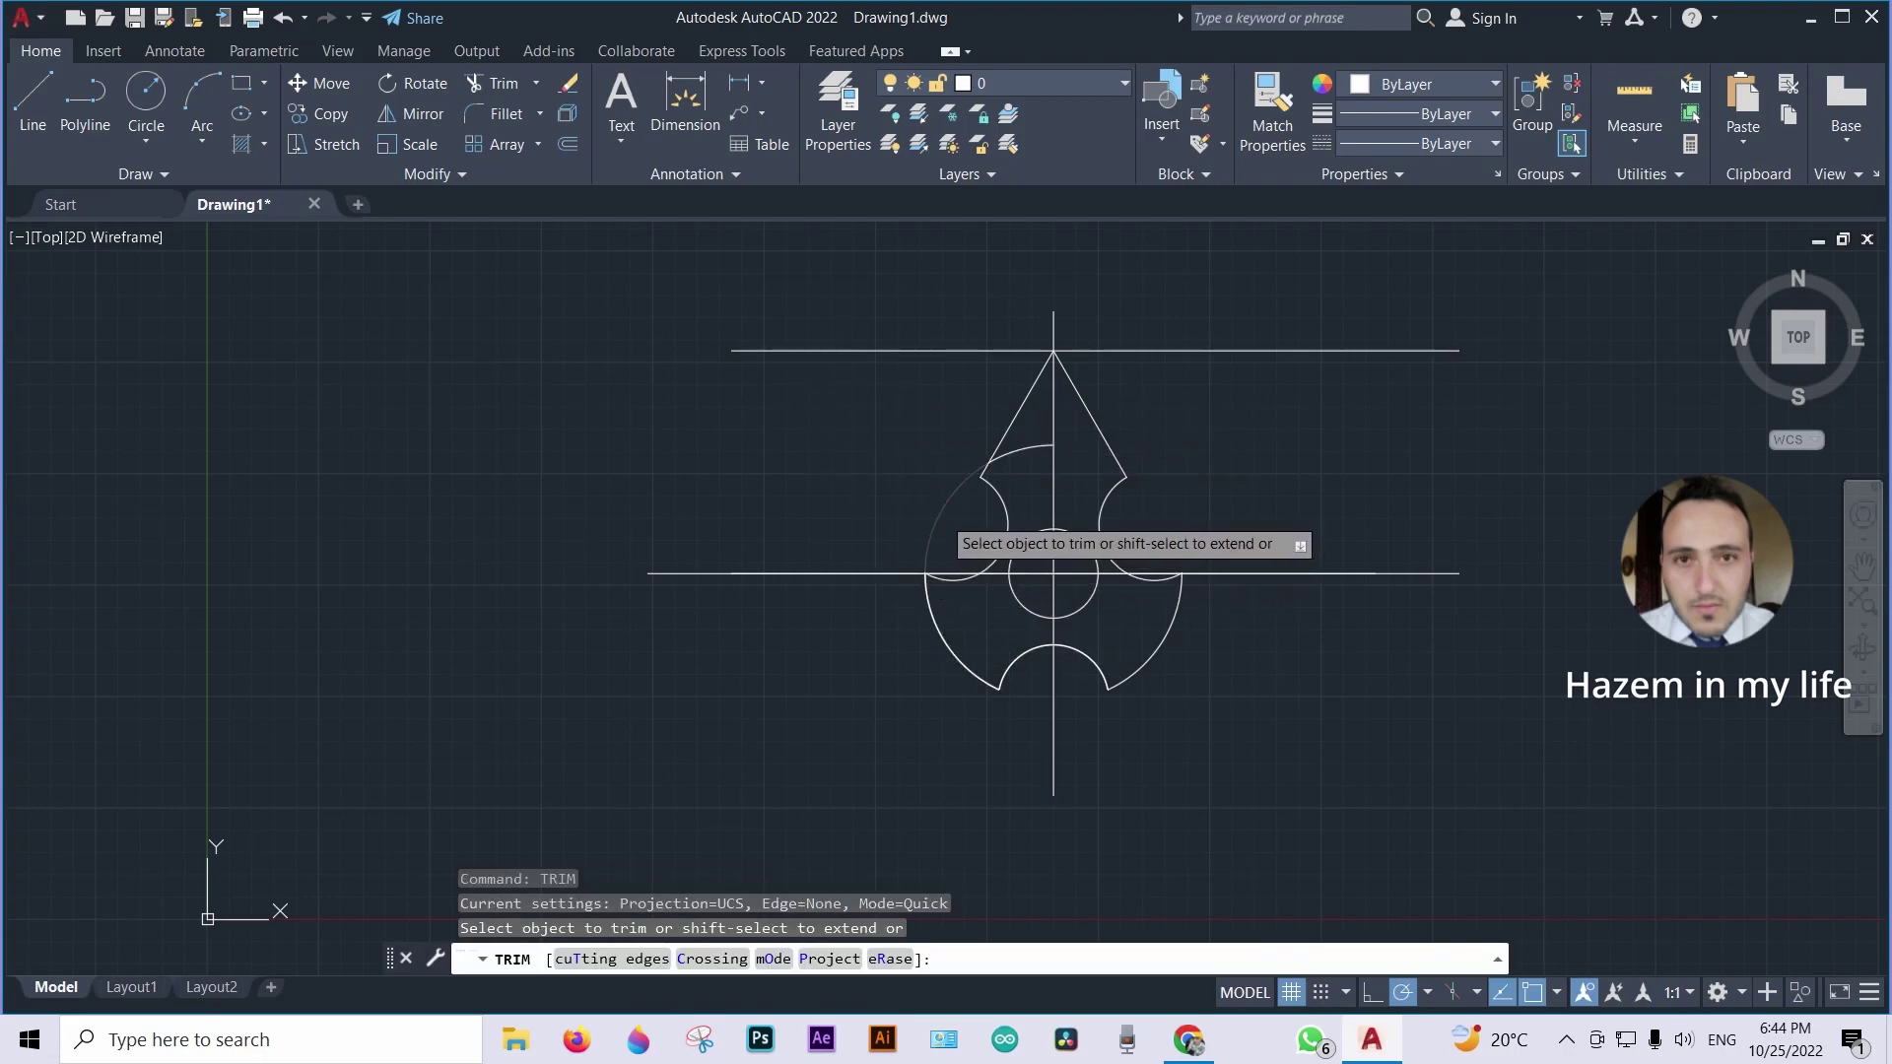
{"action": "left_click", "coordinate": [932, 550]}
{"action": "key", "text": "Escape"}
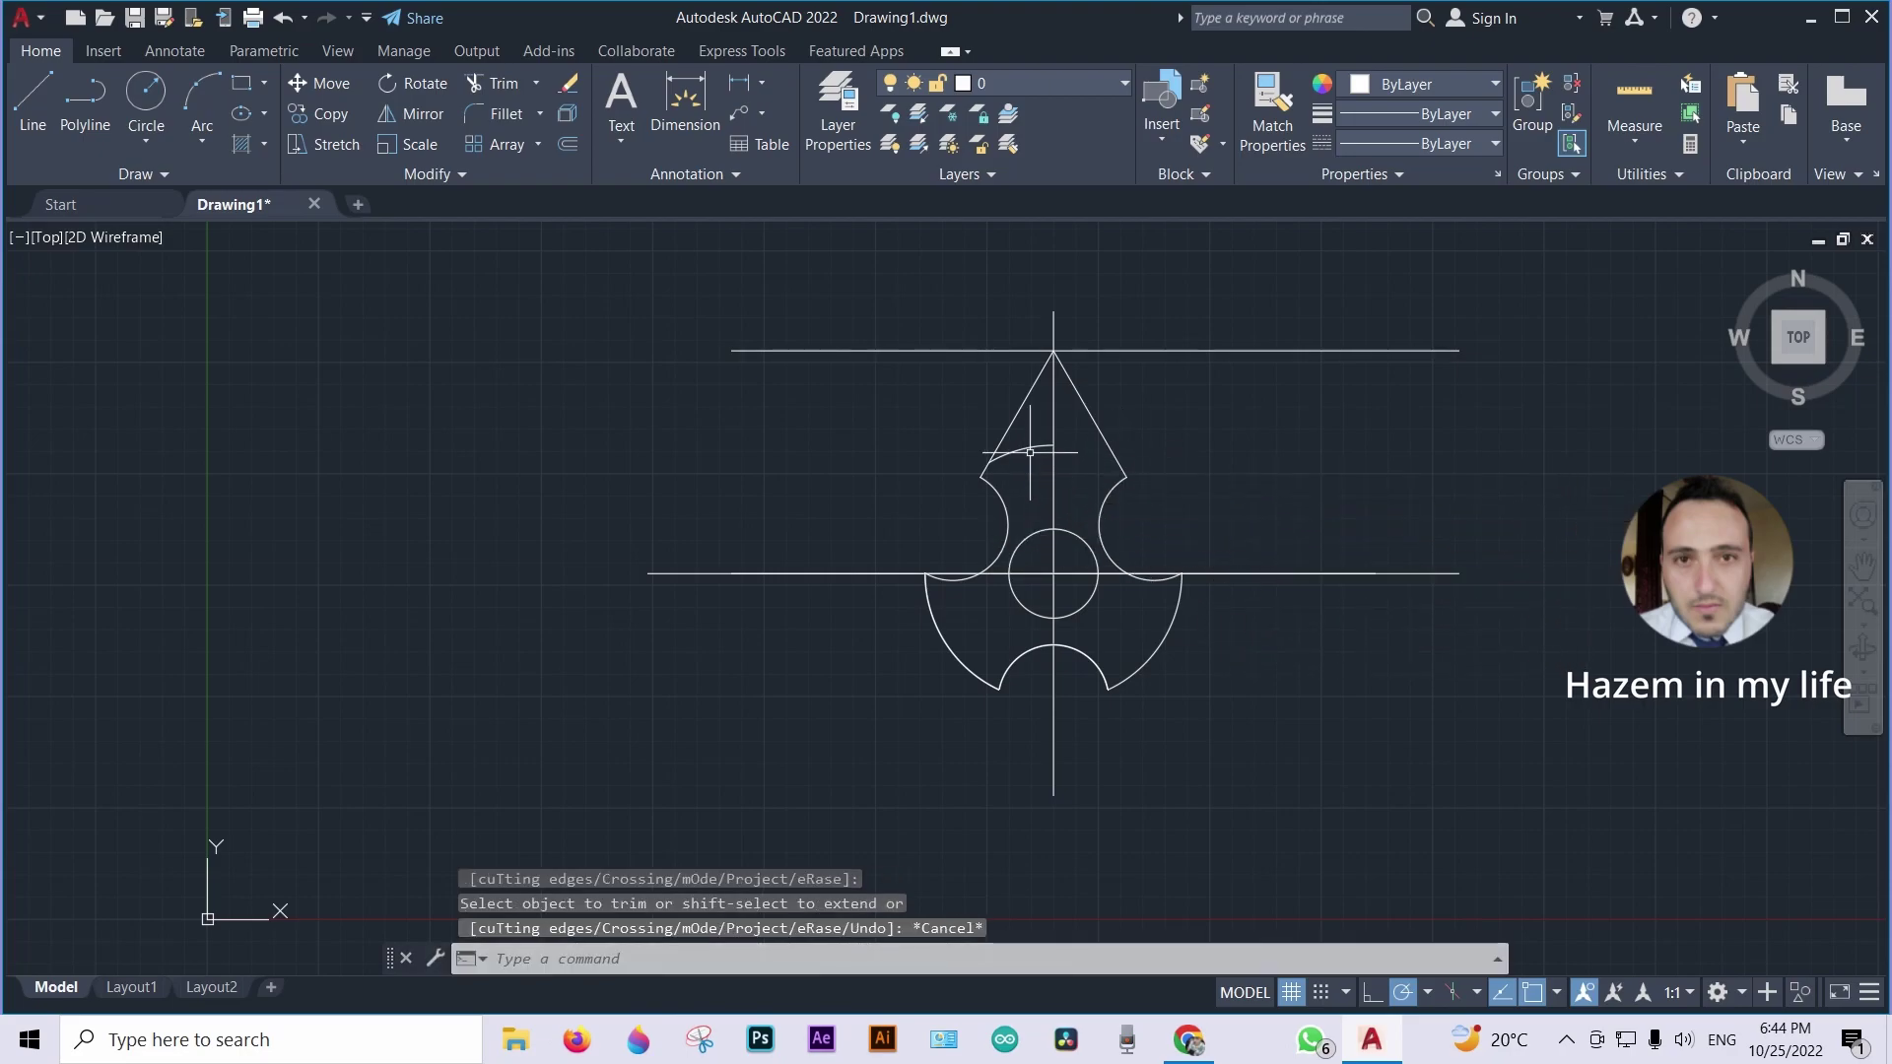
{"action": "left_click", "coordinate": [1020, 449]}
{"action": "key", "text": "Delete"}
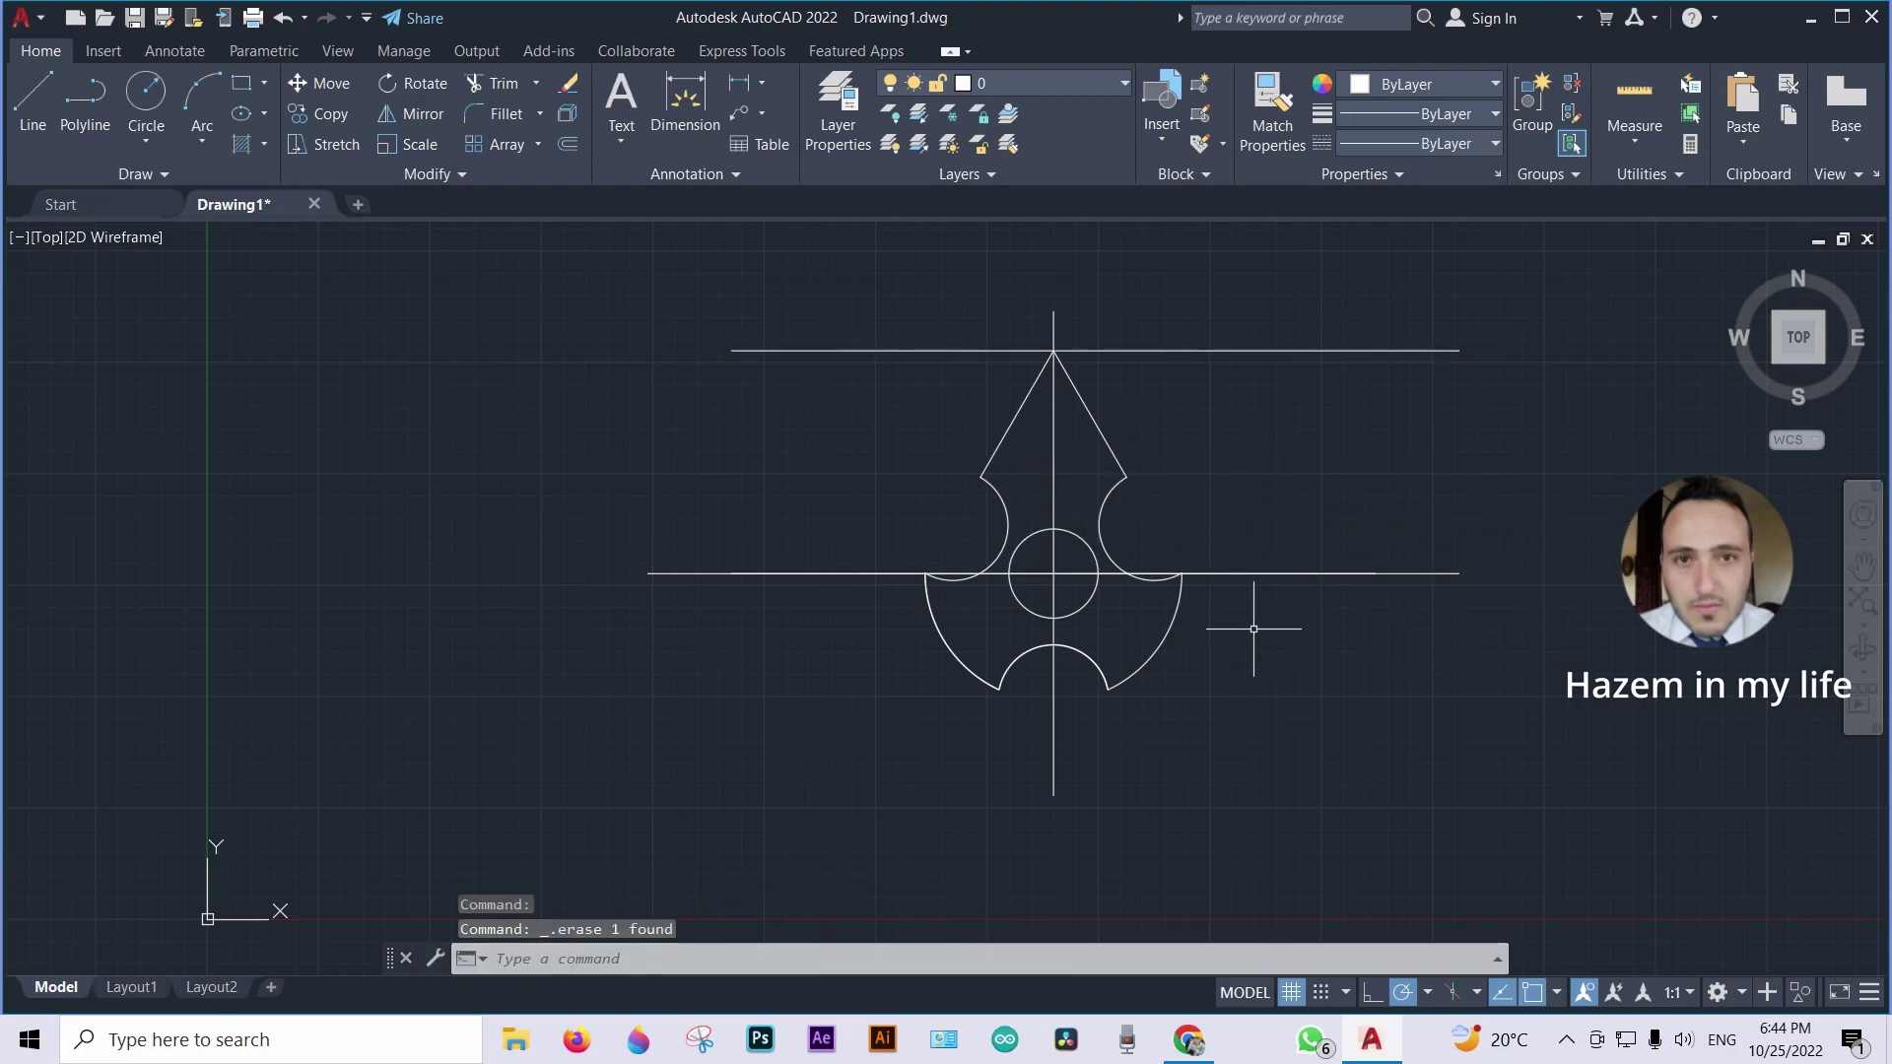
{"action": "scroll", "coordinate": [1258, 621], "scroll_direction": "up", "scroll_amount": 4}
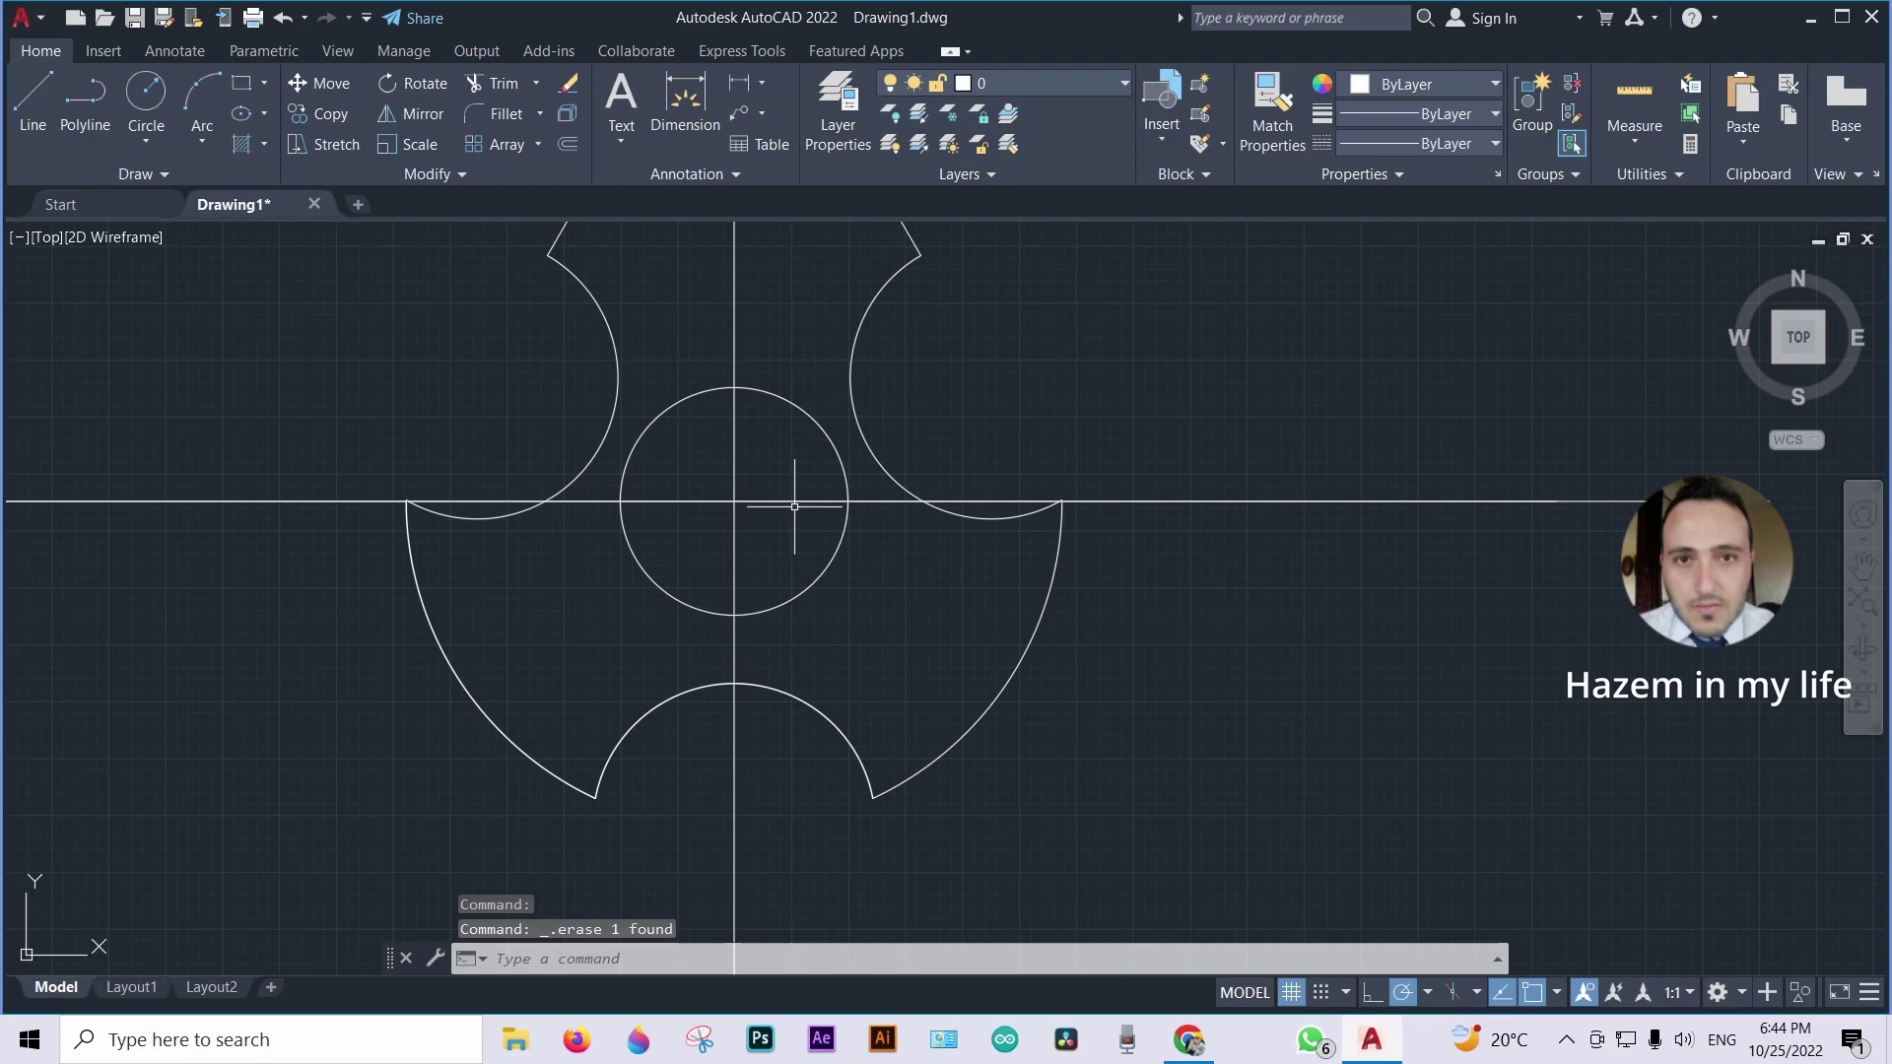
{"action": "scroll", "coordinate": [1153, 547], "scroll_direction": "down", "scroll_amount": 4}
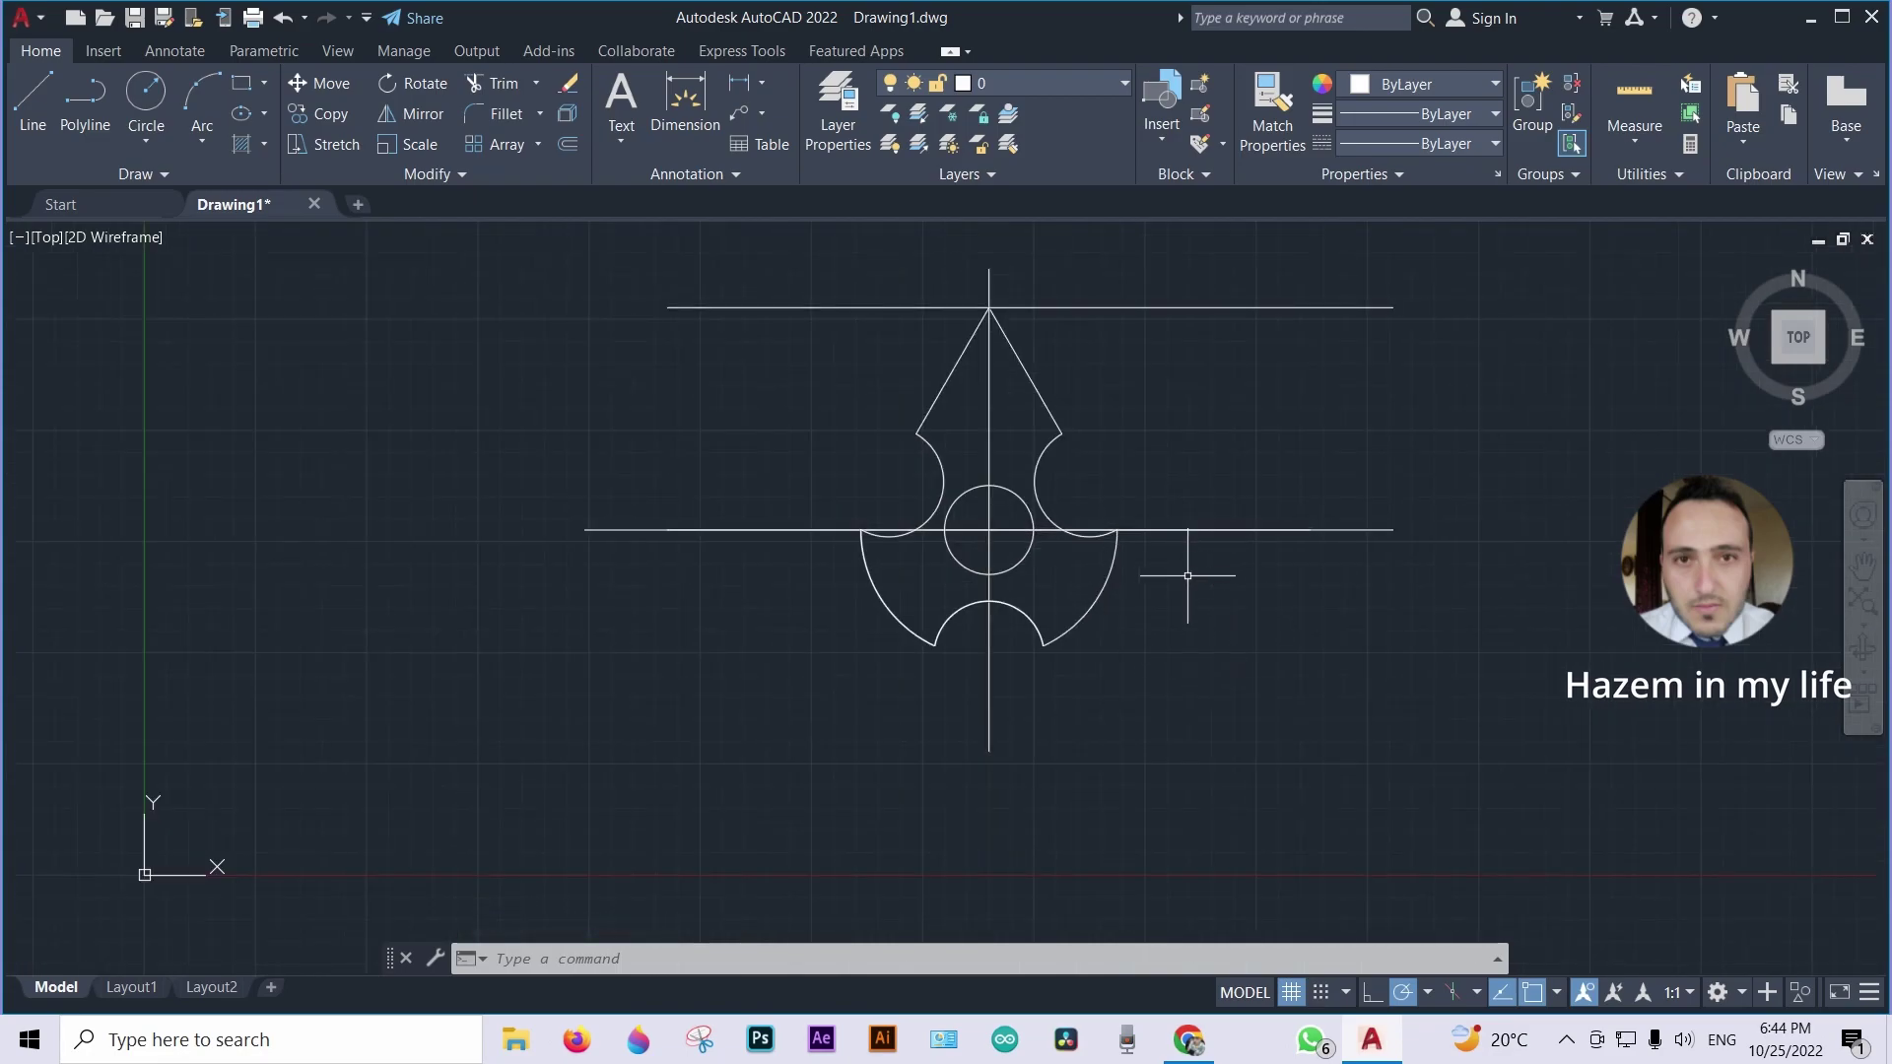
{"action": "scroll", "coordinate": [1187, 576], "scroll_direction": "up", "scroll_amount": 2}
{"action": "middle_click_drag", "start_coordinate": [1141, 549], "coordinate": [1226, 663]}
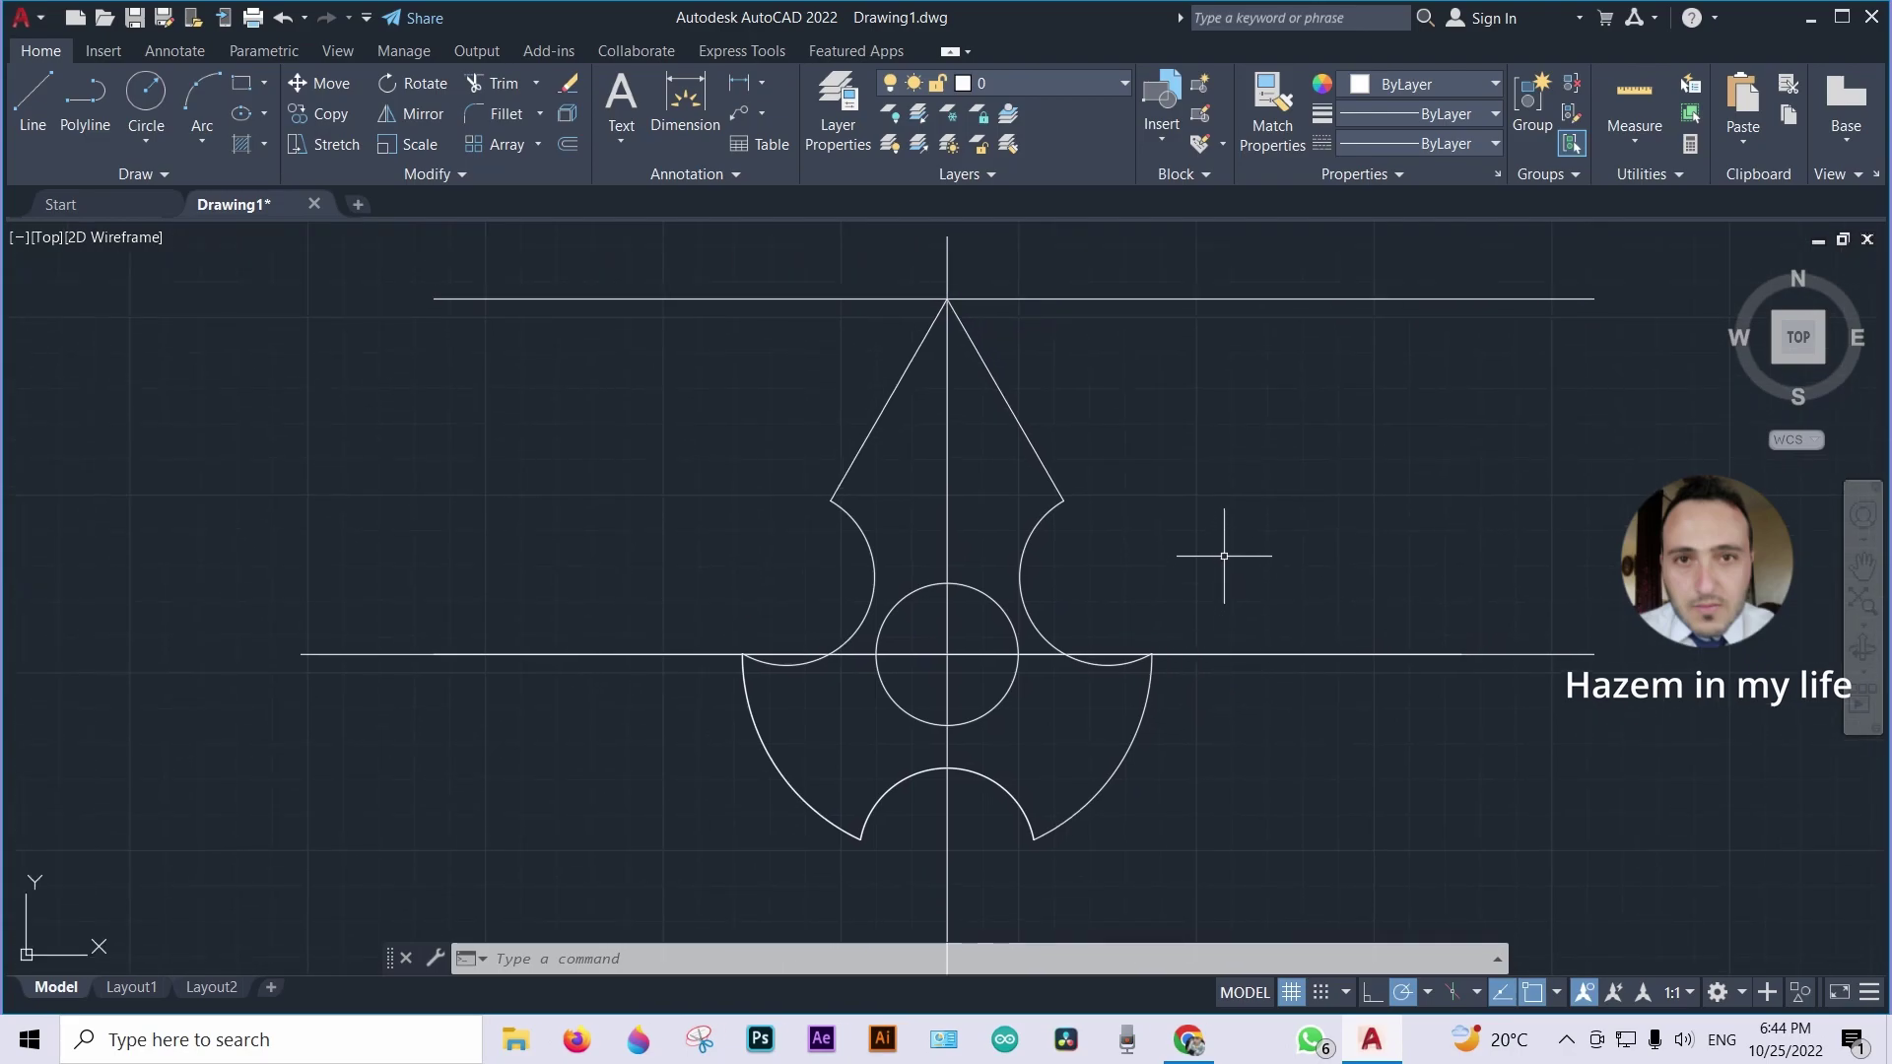
{"action": "scroll", "coordinate": [1223, 555], "scroll_direction": "down", "scroll_amount": 2}
Erase both horizontal construction lines and the vertical centre line
{"action": "left_click", "coordinate": [1609, 308]}
{"action": "left_click", "coordinate": [1321, 773]}
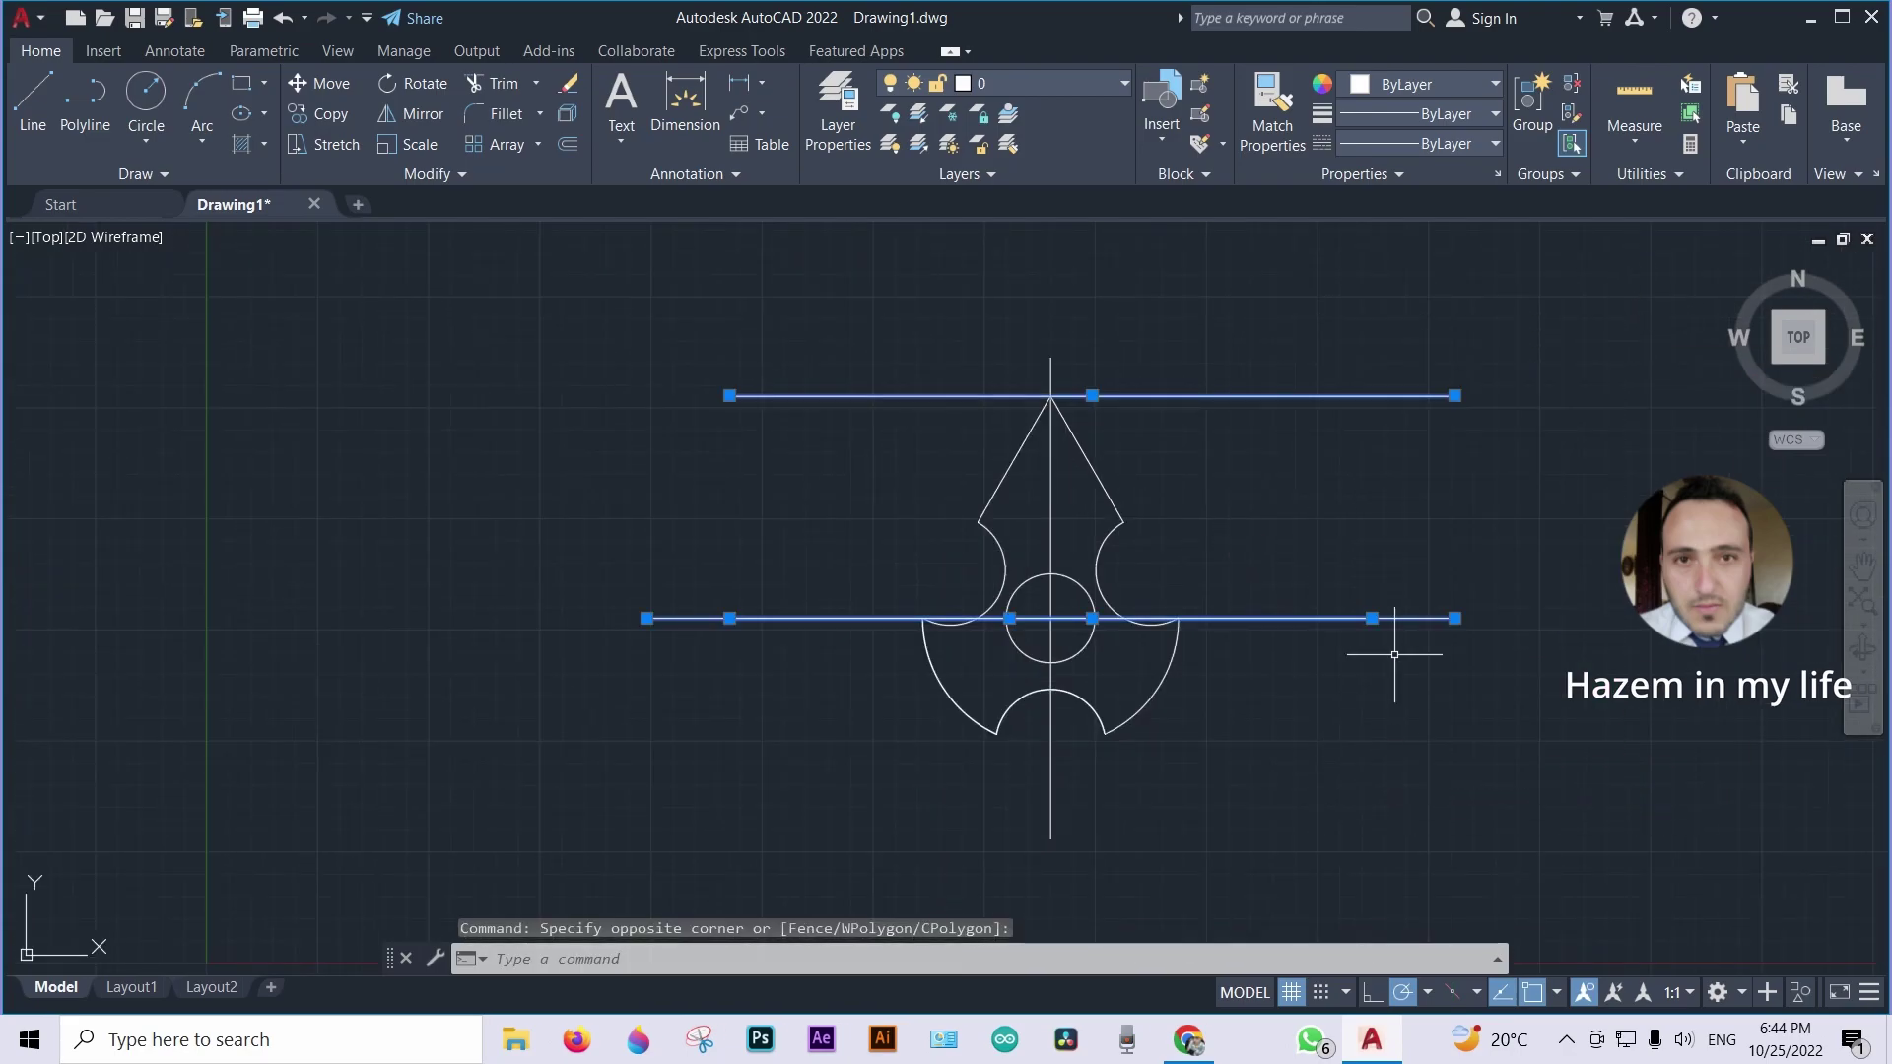
{"action": "key", "text": "Delete"}
{"action": "left_click", "coordinate": [1148, 800]}
{"action": "left_click", "coordinate": [1033, 827]}
{"action": "key", "text": "Delete"}
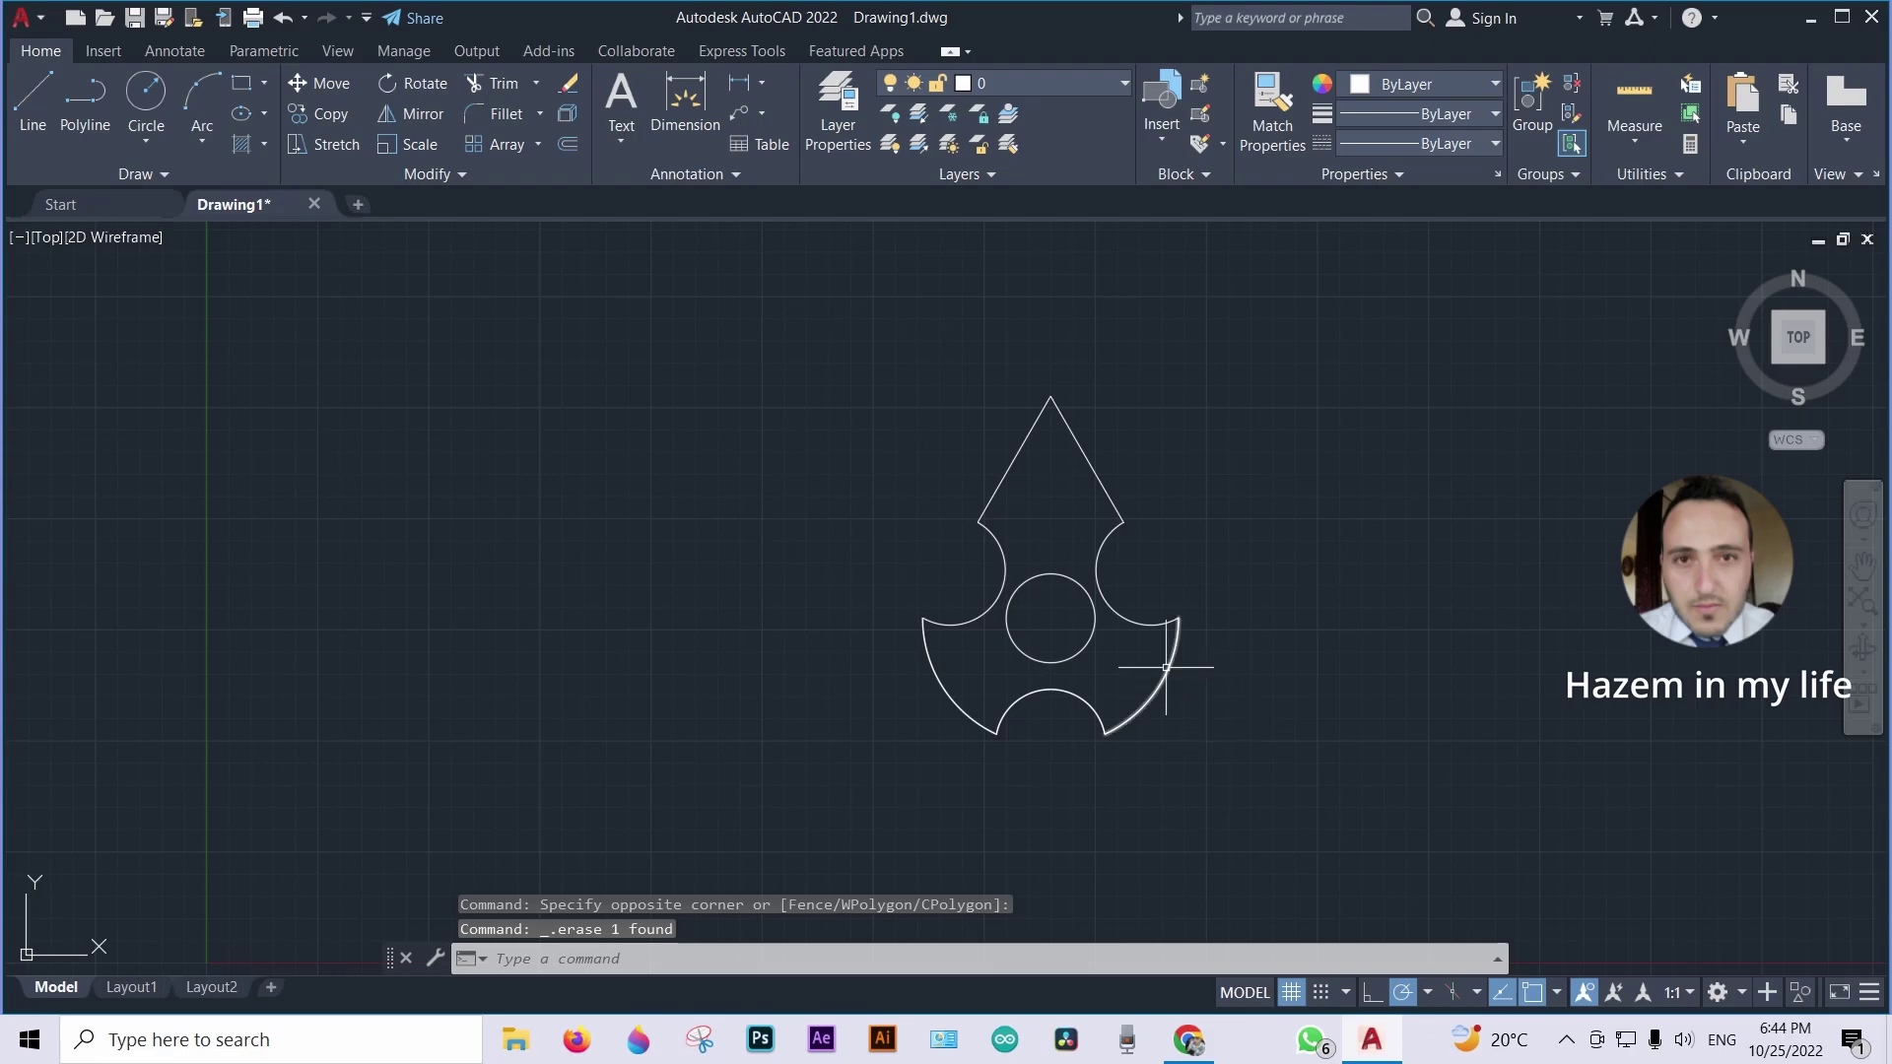
{"action": "scroll", "coordinate": [1165, 667], "scroll_direction": "up", "scroll_amount": 2}
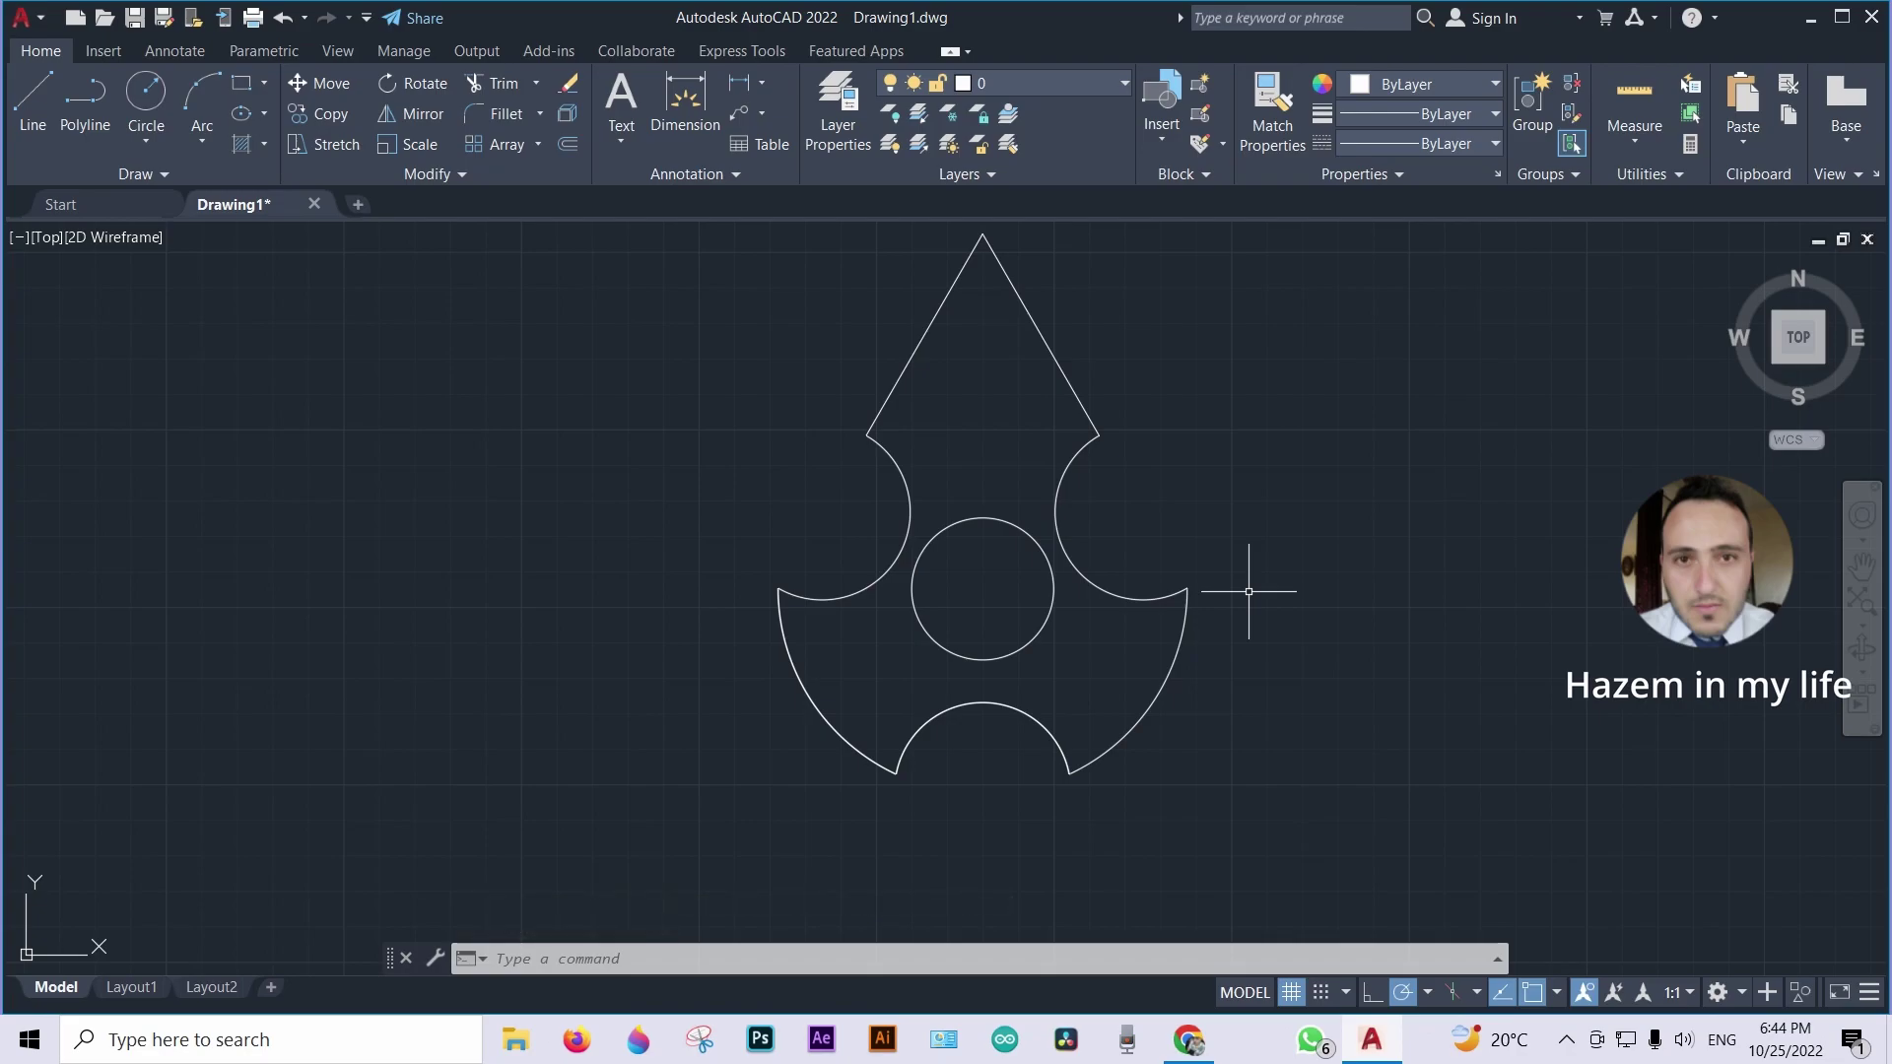
{"action": "middle_click_drag", "start_coordinate": [1282, 465], "coordinate": [1229, 523]}
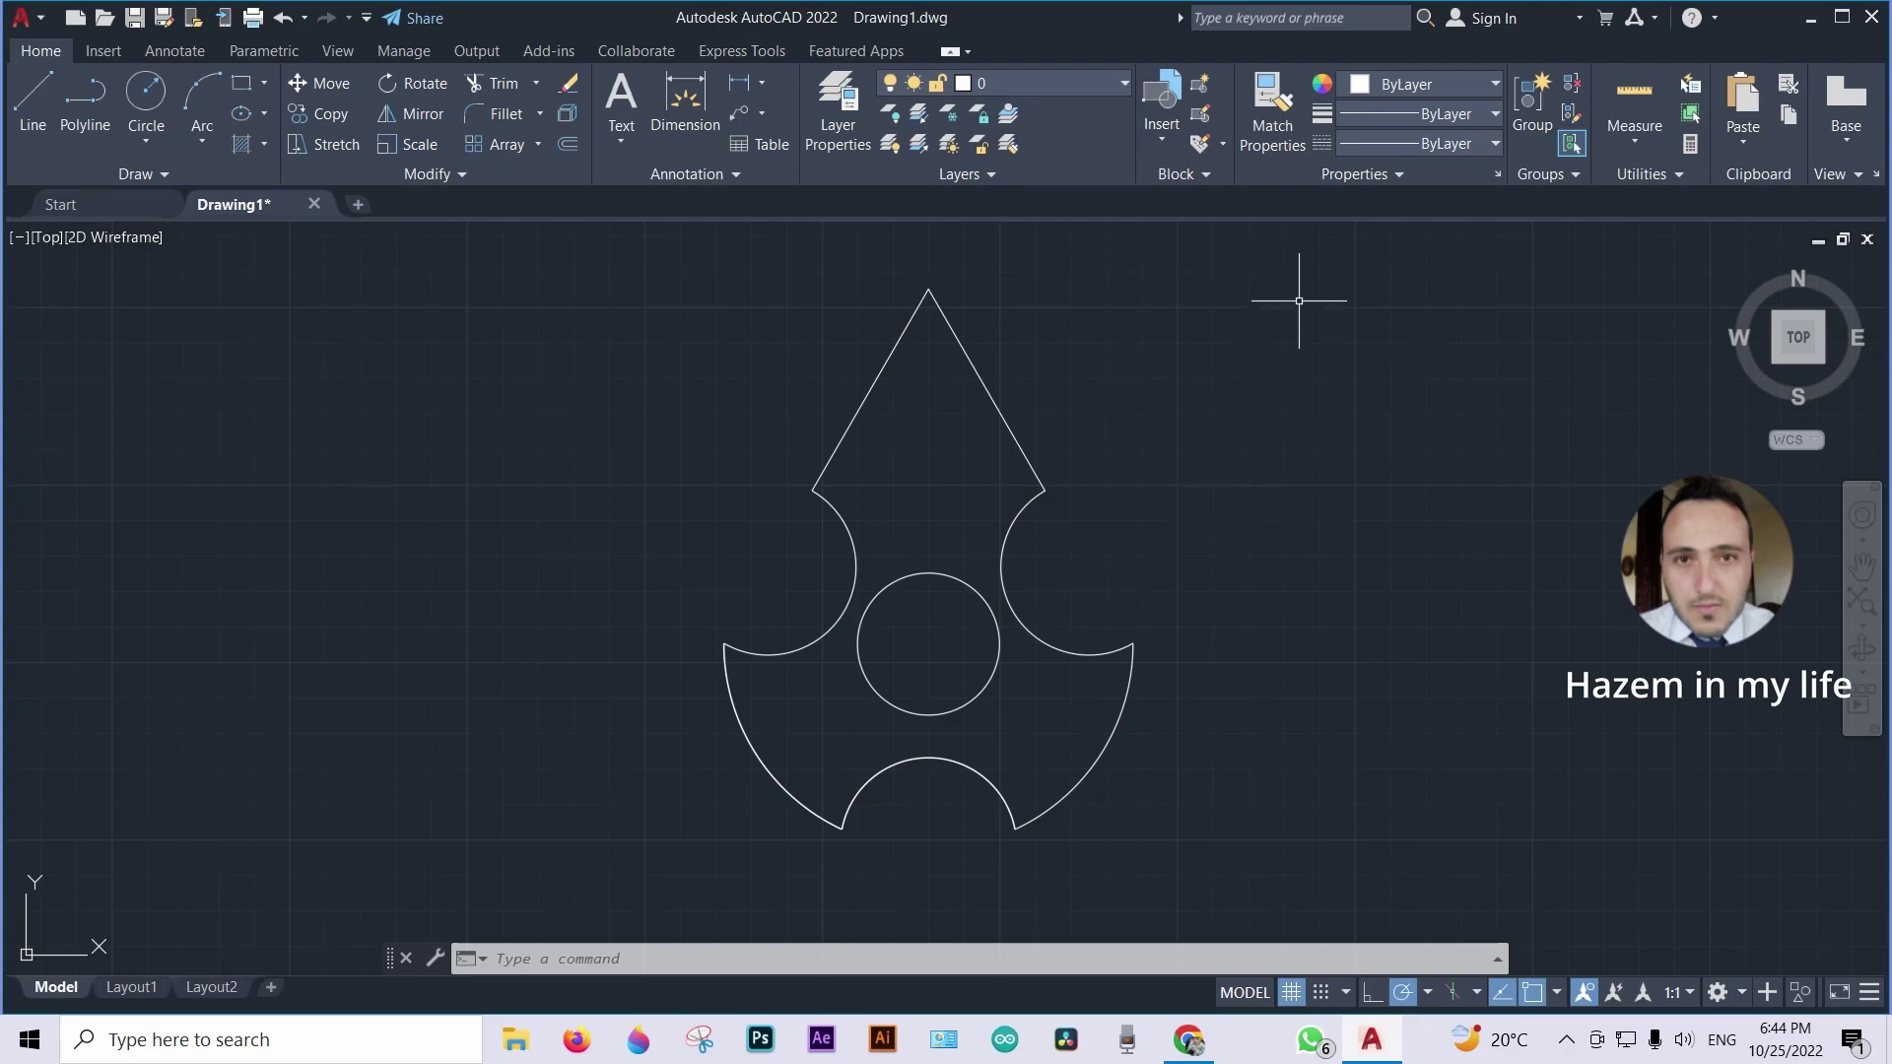